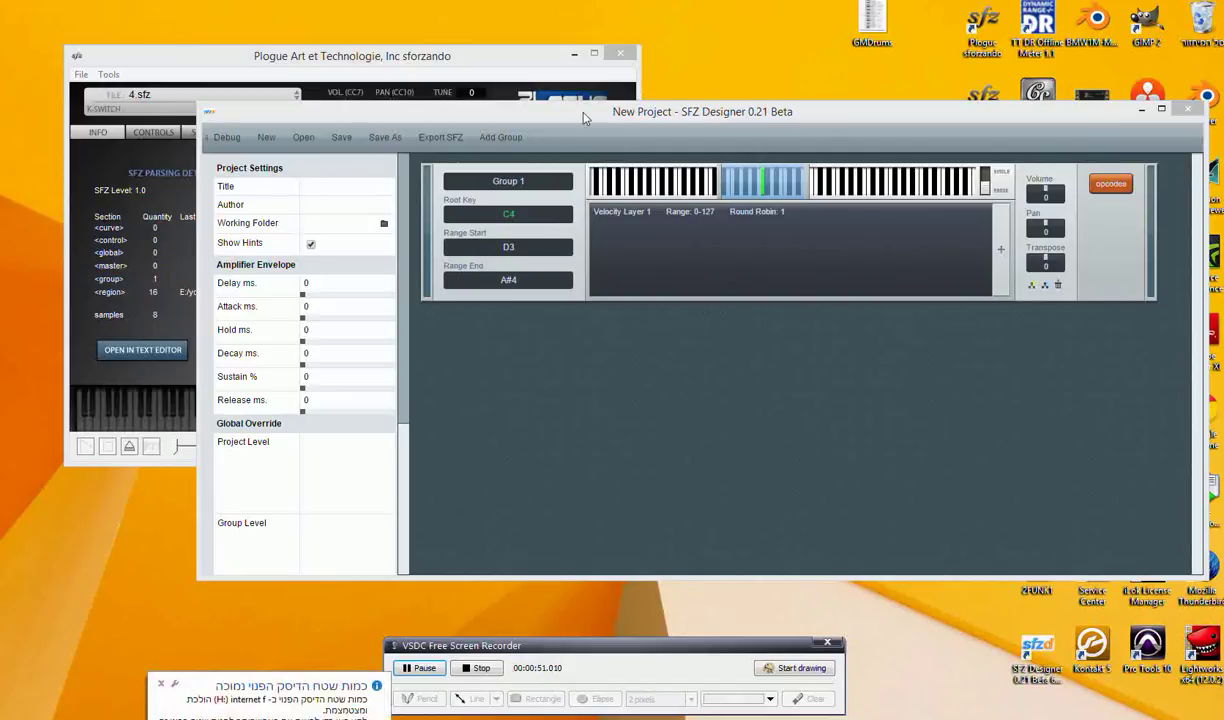
Dismiss the disk-space notification, reposition the SFZ Designer window and close the text document 4.
{"action": "left_click", "coordinate": [160, 683]}
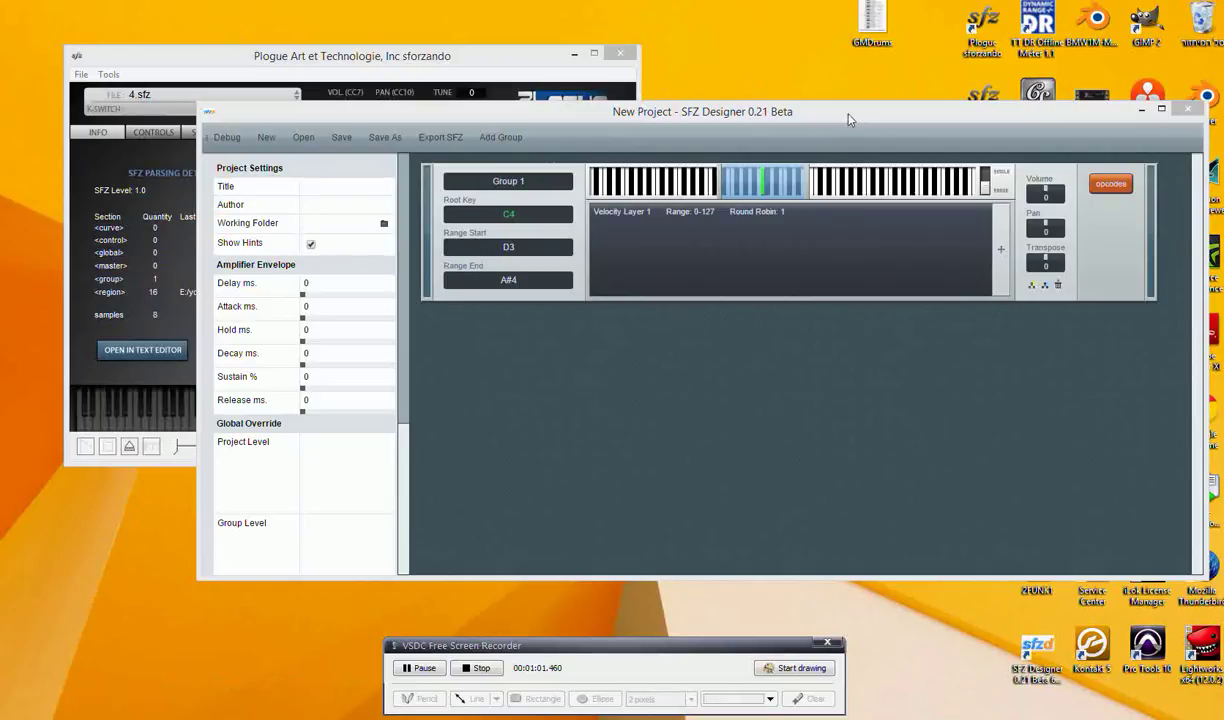
{"action": "left_click_drag", "start_coordinate": [848, 119], "coordinate": [829, 146]}
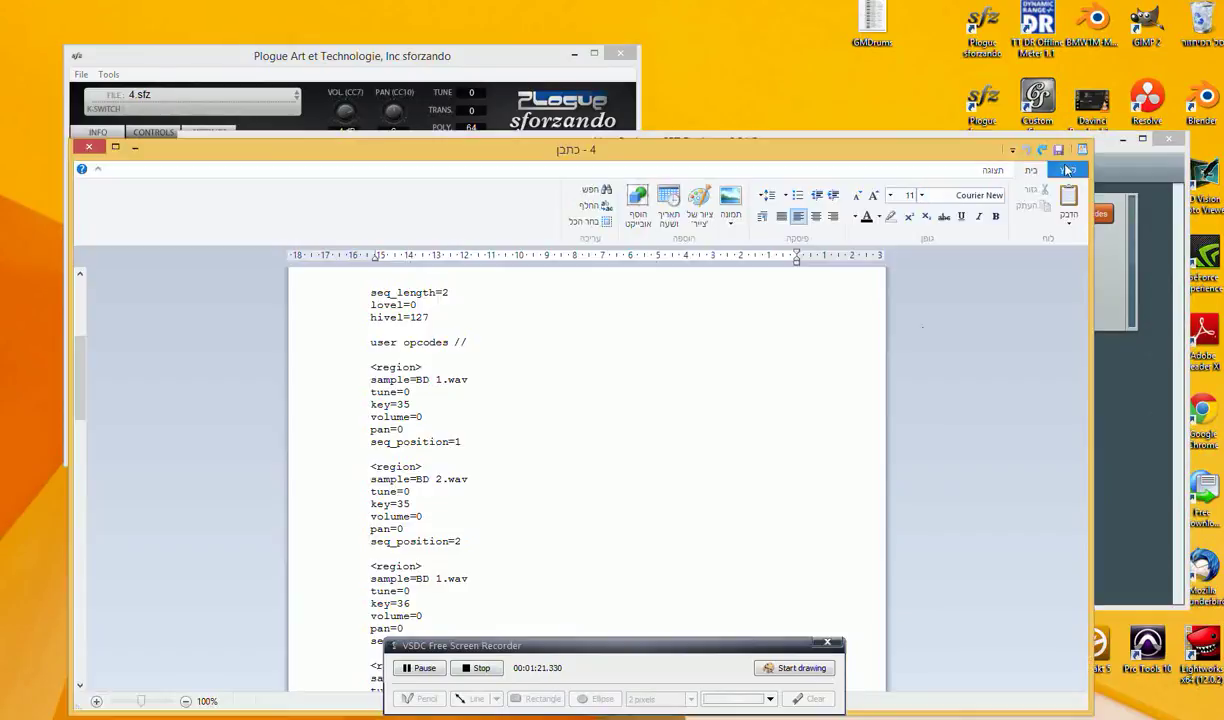
{"action": "left_click", "coordinate": [89, 148]}
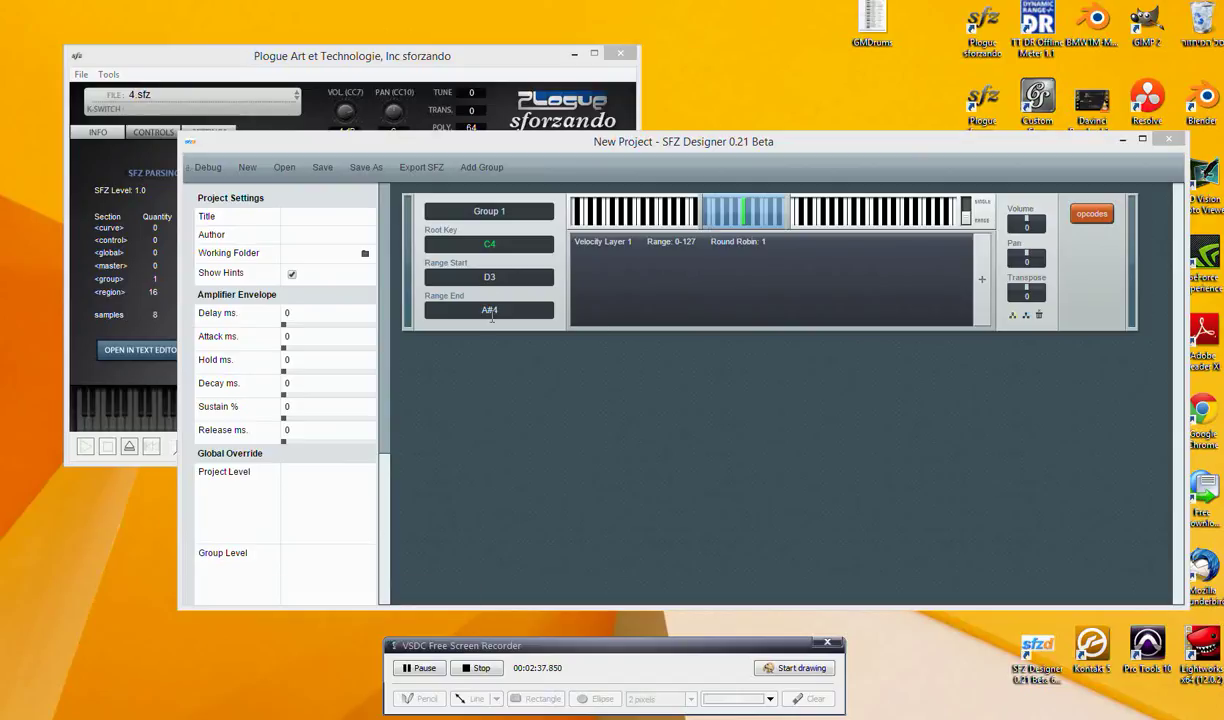
Set Group 1's key range on the keyboard to start at C3 and end at C4.
{"action": "left_click", "coordinate": [785, 218]}
{"action": "left_click_drag", "start_coordinate": [785, 218], "coordinate": [690, 226]}
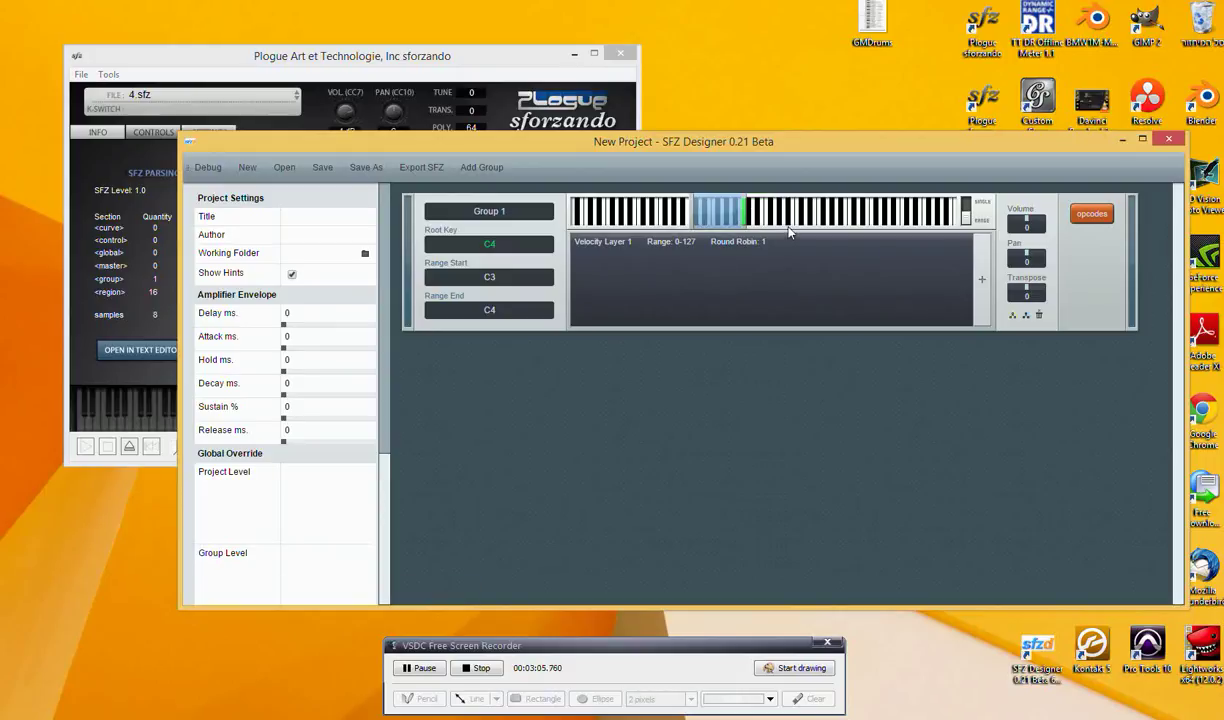
{"action": "left_click", "coordinate": [762, 279]}
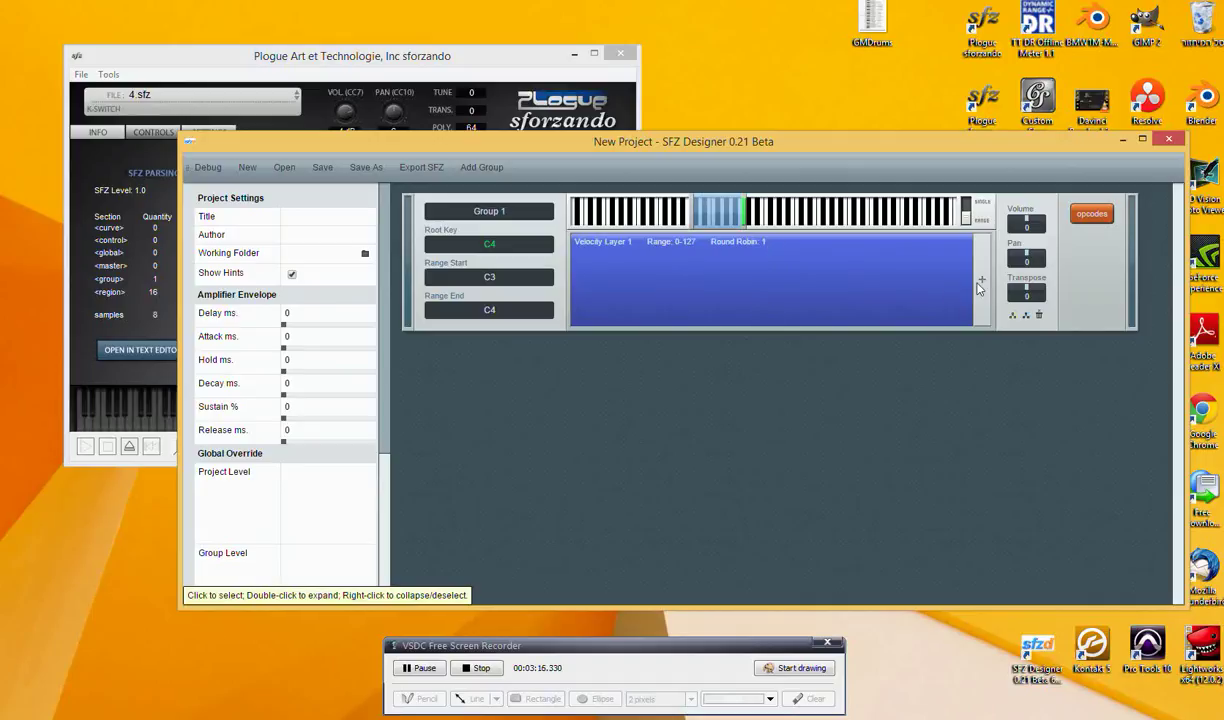
{"action": "left_click", "coordinate": [981, 281]}
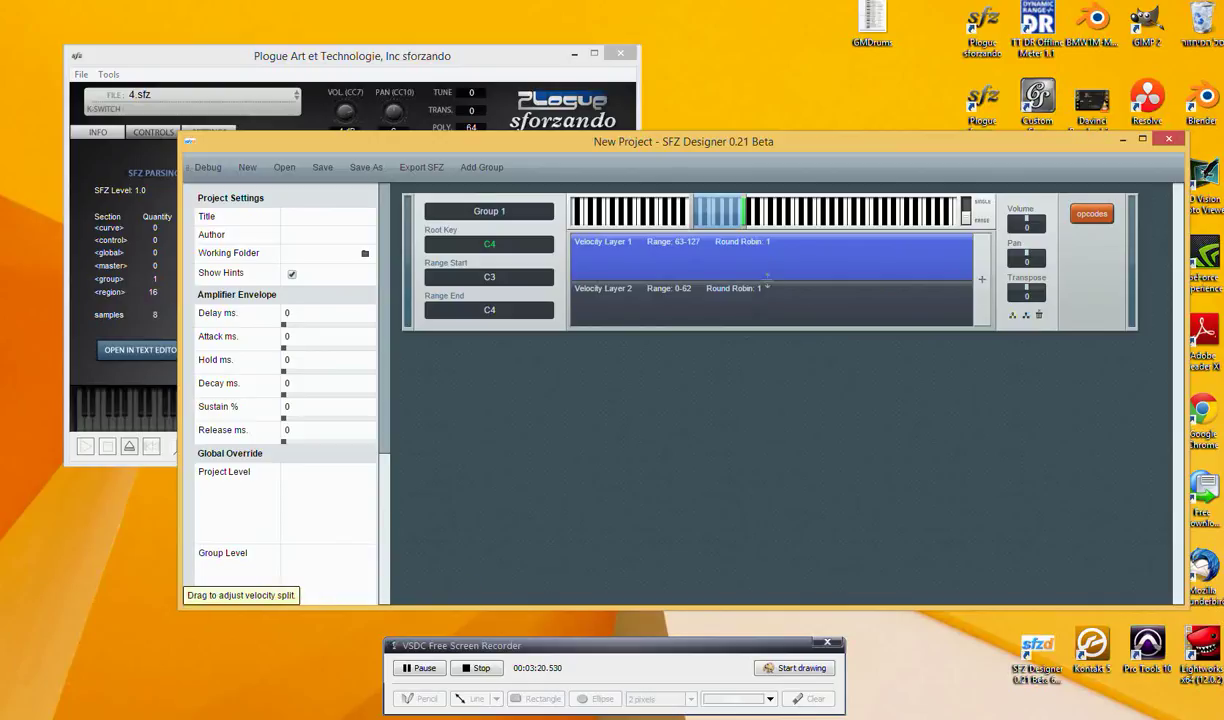
{"action": "left_click_drag", "start_coordinate": [767, 280], "coordinate": [773, 369]}
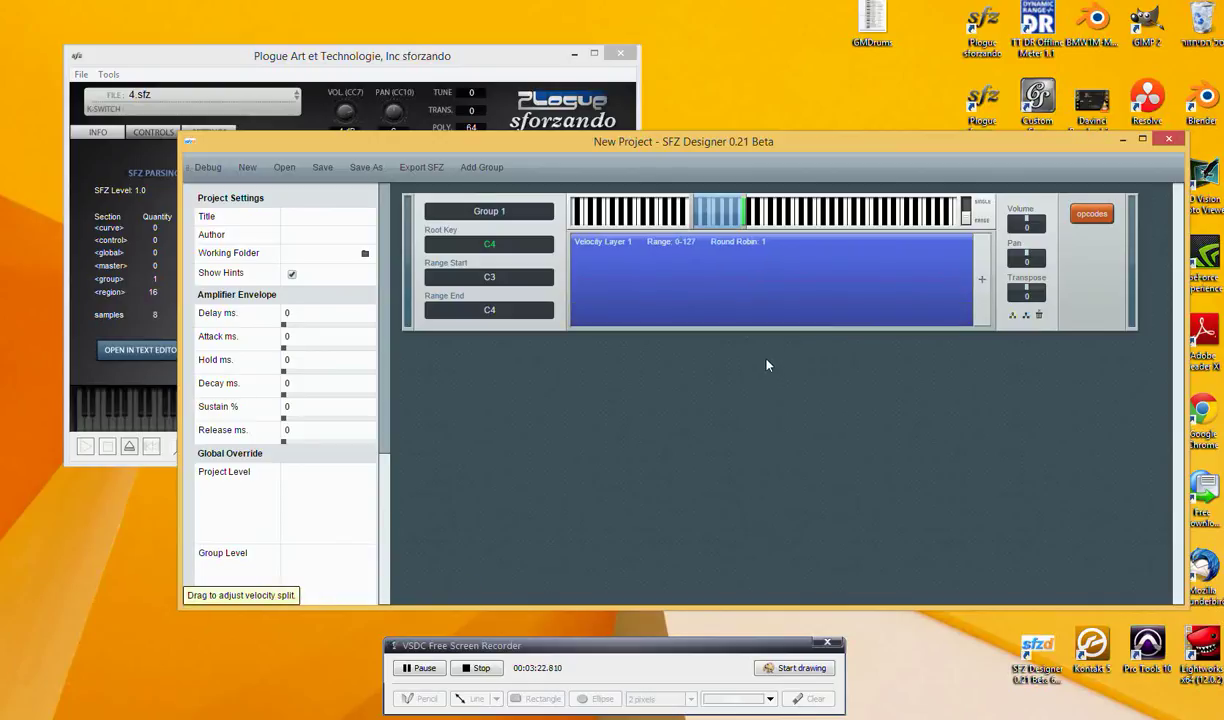
Load BD 1, BD 2 and both HI TOM, LOW TOM and MID TOM samples from the youtube movies folder into Velocity Layer 1.
{"action": "double_click", "coordinate": [764, 281]}
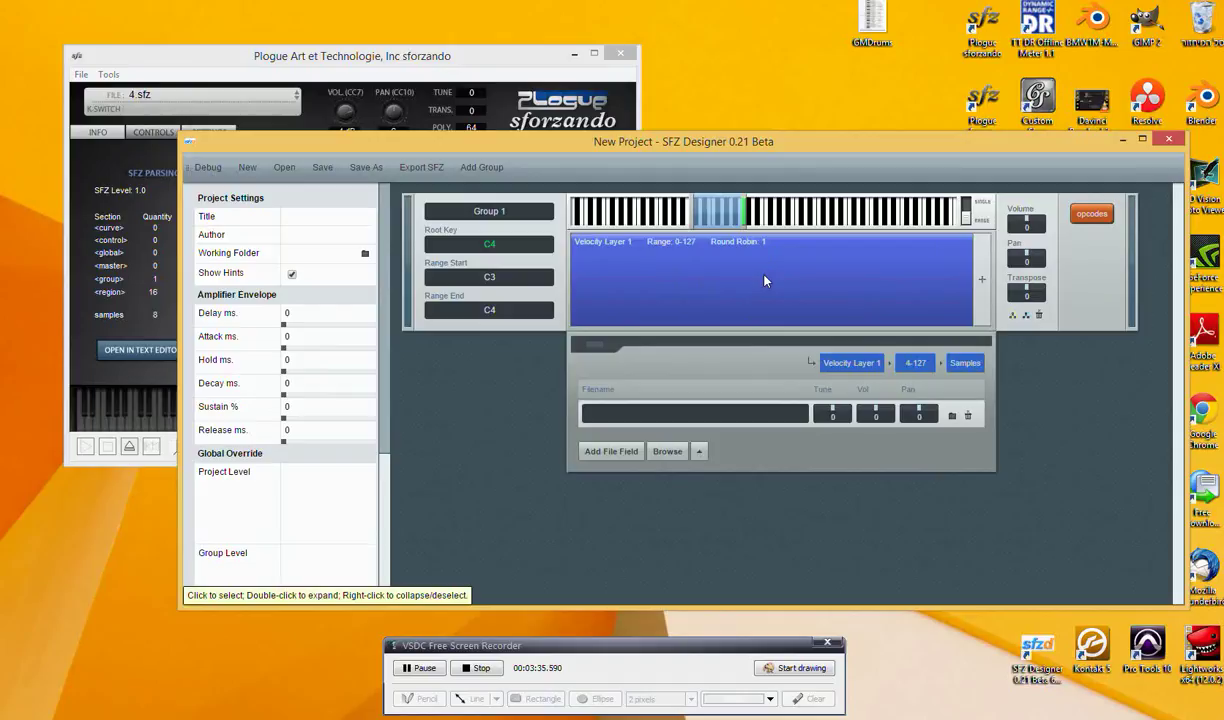
{"action": "left_click", "coordinate": [668, 452]}
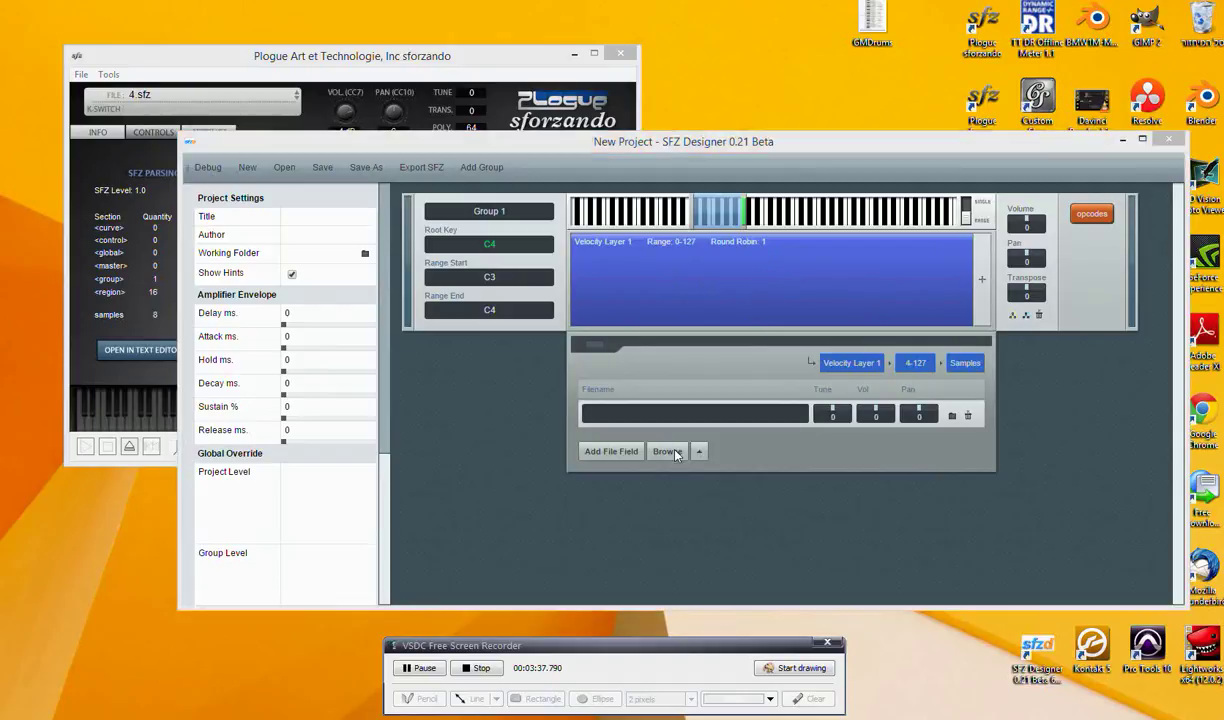
{"action": "left_click", "coordinate": [537, 143]}
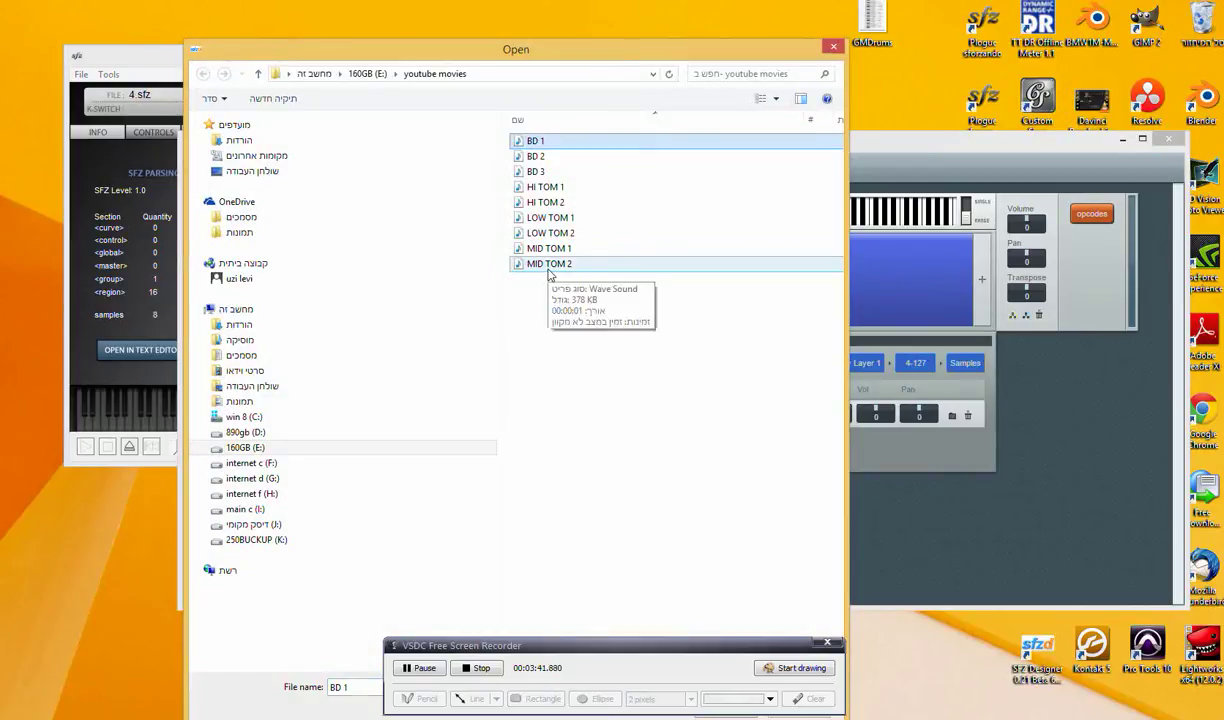
{"action": "left_click", "coordinate": [548, 266], "text": "shift"}
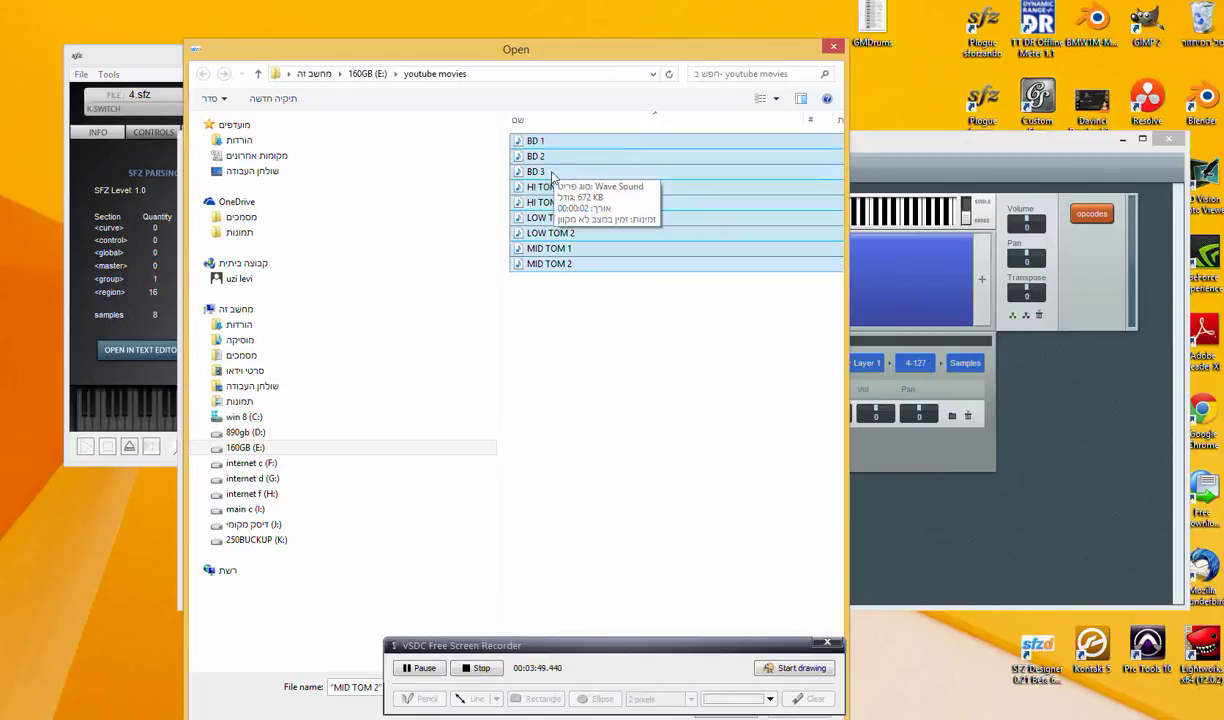
{"action": "key", "text": "ctrl+a"}
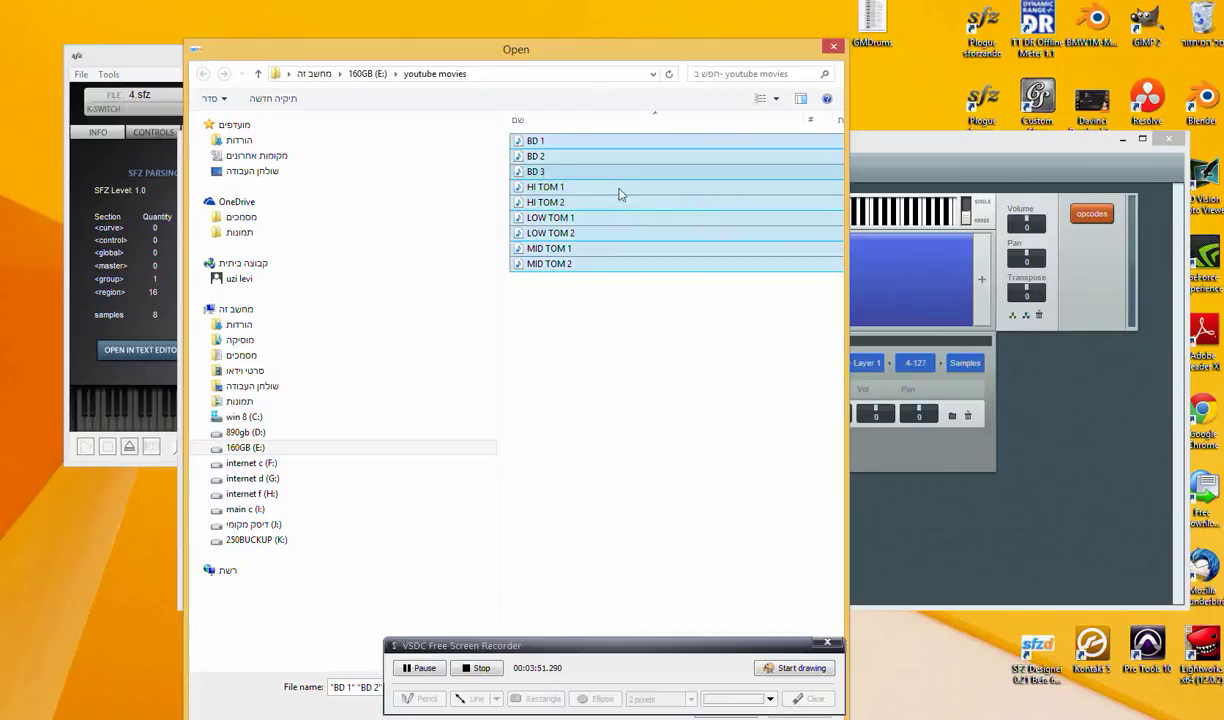
{"action": "left_click", "coordinate": [548, 172], "text": "ctrl"}
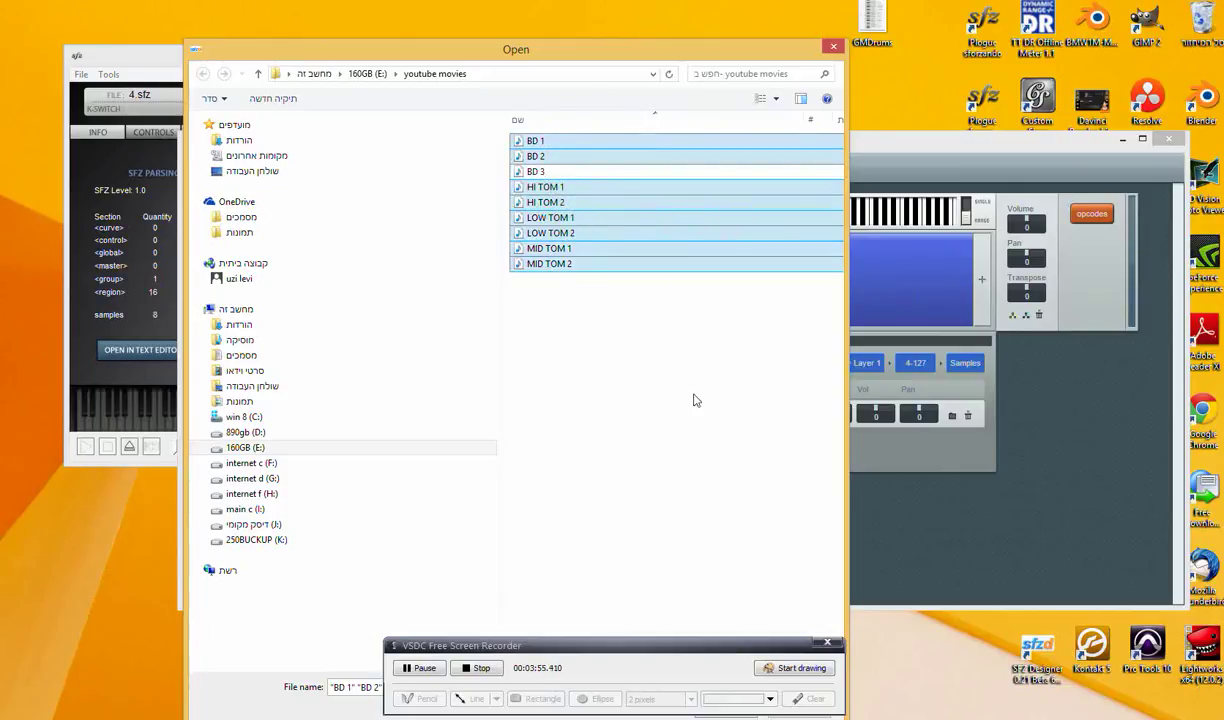
{"action": "left_click_drag", "start_coordinate": [716, 645], "coordinate": [733, 645]}
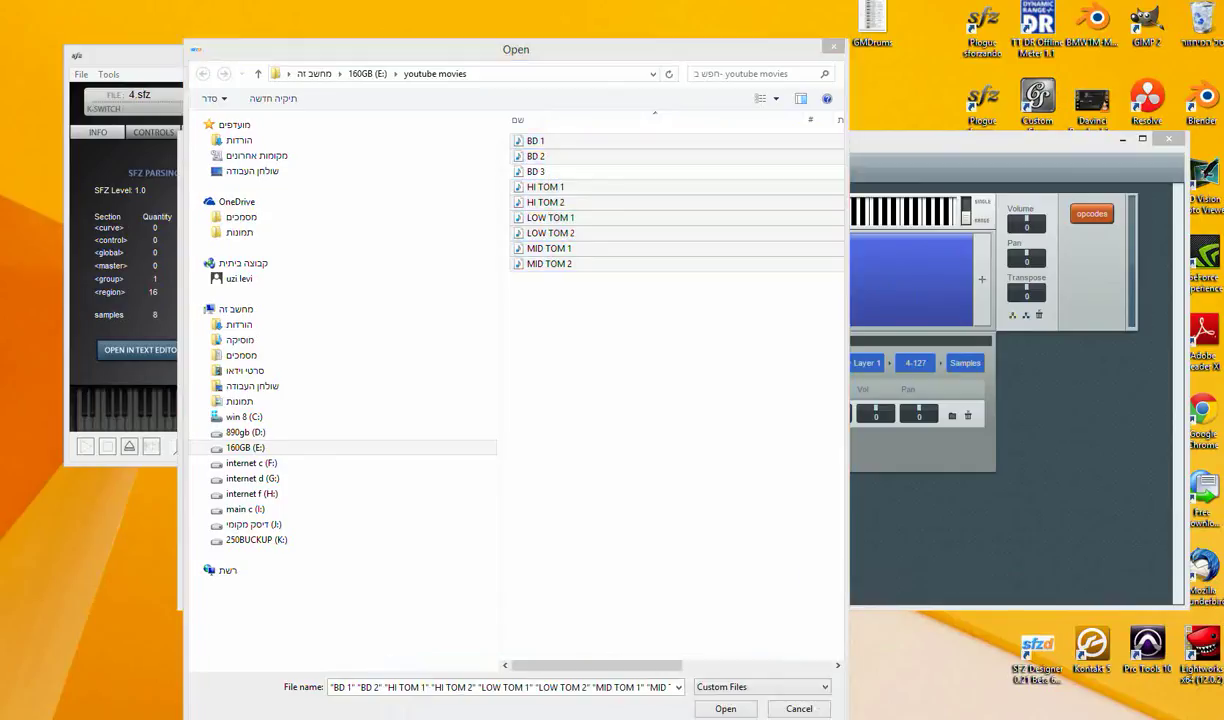
{"action": "left_click", "coordinate": [725, 708]}
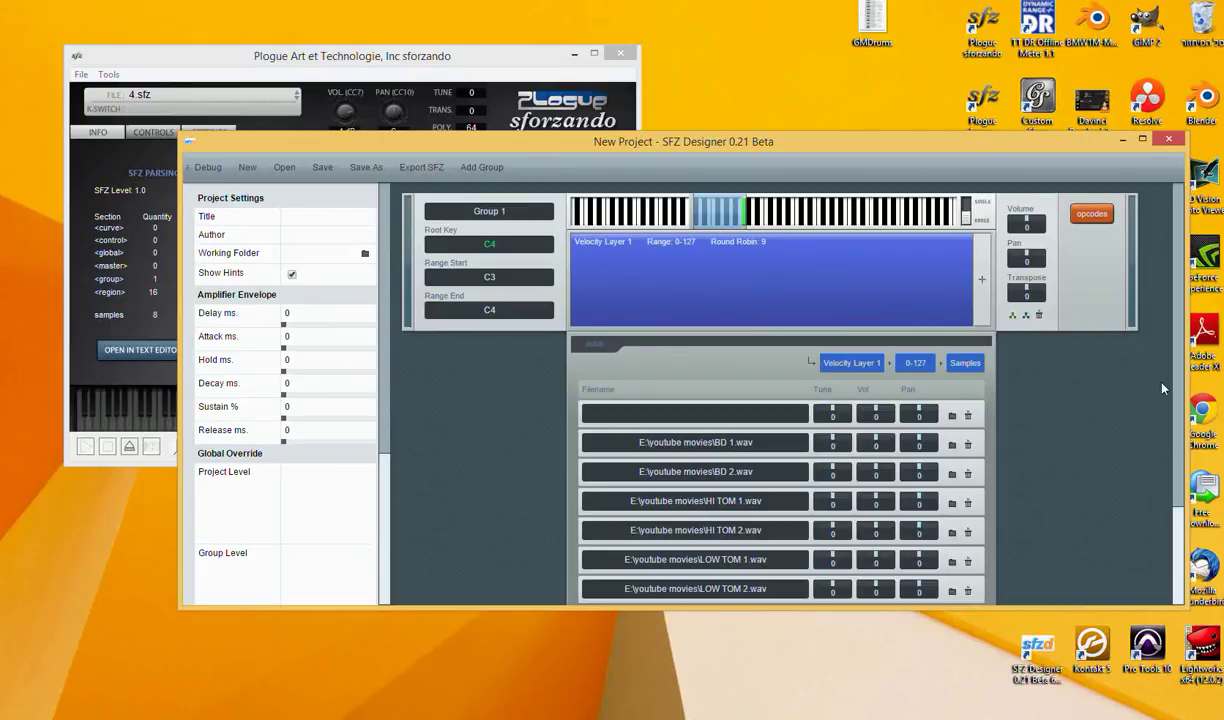
Remove the empty file field above BD 1 in Velocity Layer 1's sample list.
{"action": "scroll", "coordinate": [1126, 362], "scroll_direction": "down", "scroll_amount": 1}
{"action": "scroll", "coordinate": [745, 247], "scroll_direction": "up", "scroll_amount": 1}
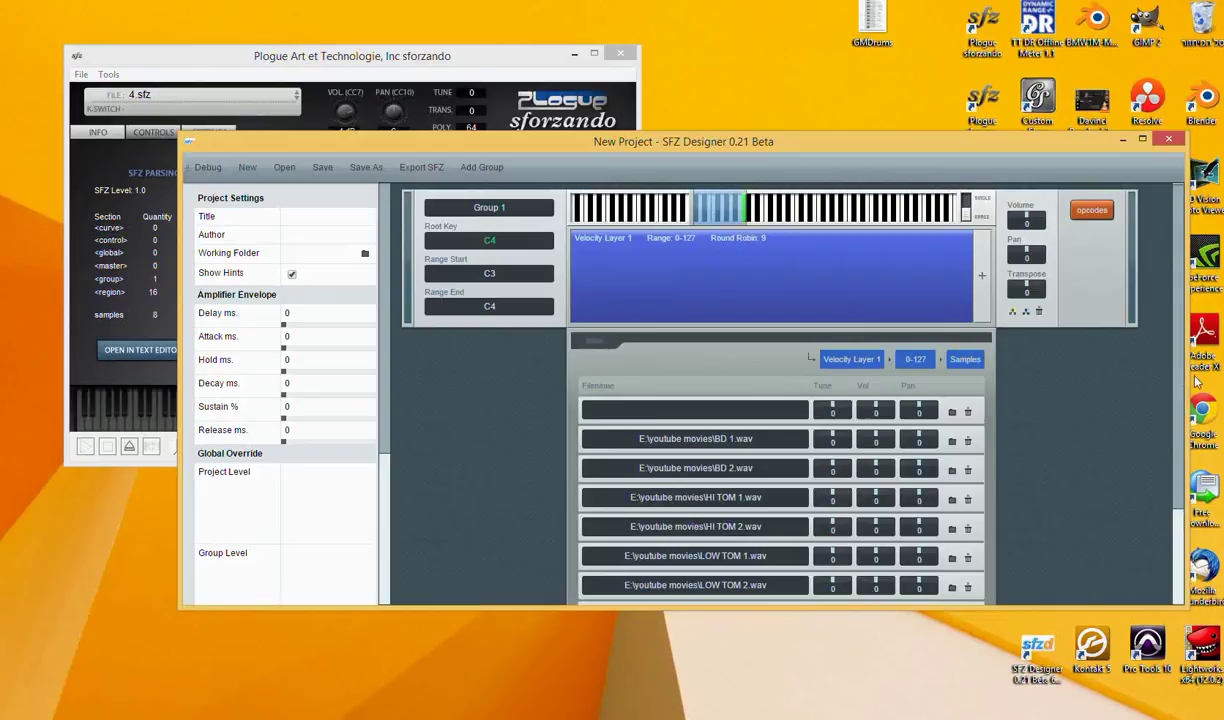
{"action": "scroll", "coordinate": [1145, 400], "scroll_direction": "down", "scroll_amount": 3}
{"action": "scroll", "coordinate": [1150, 420], "scroll_direction": "up", "scroll_amount": 1}
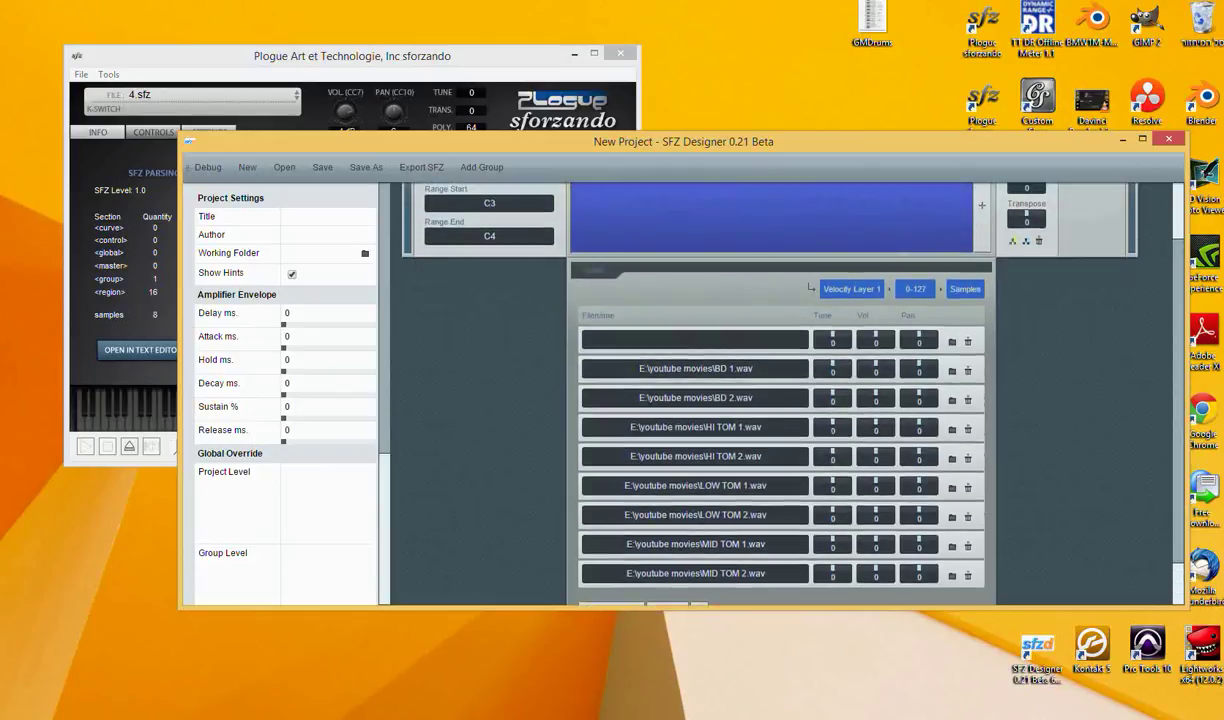
{"action": "scroll", "coordinate": [1158, 352], "scroll_direction": "up", "scroll_amount": 2}
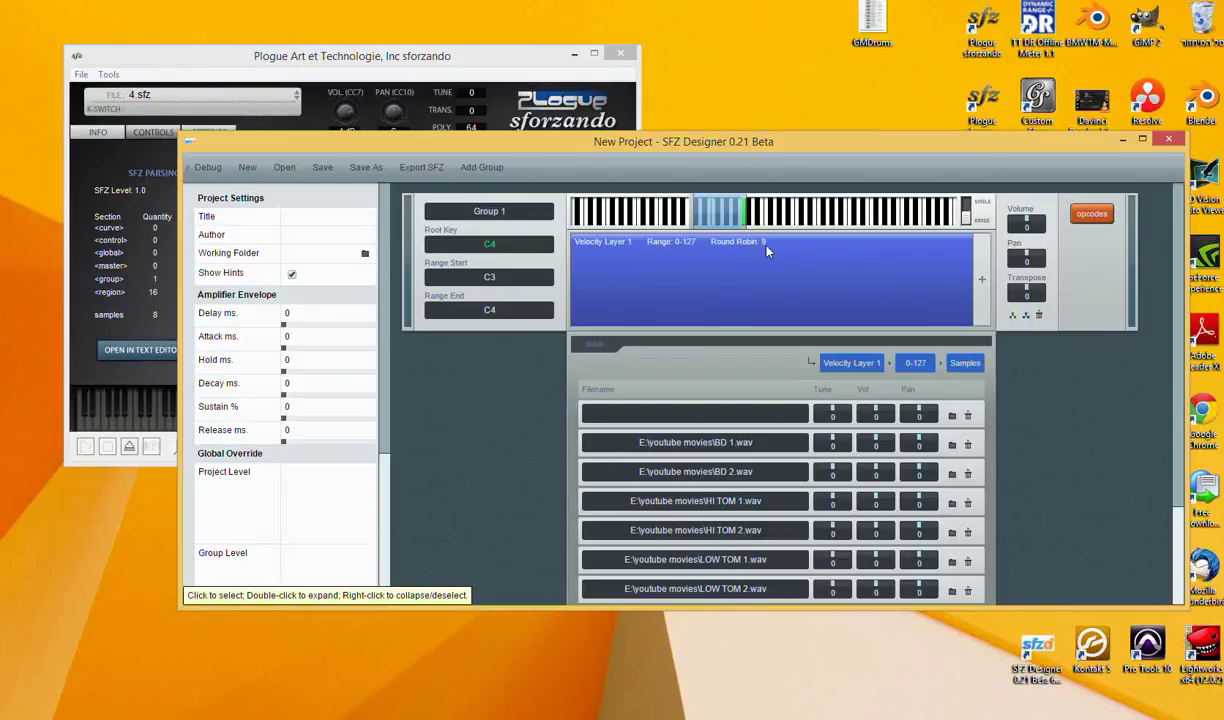
{"action": "left_click", "coordinate": [967, 415]}
{"action": "left_click", "coordinate": [650, 401]}
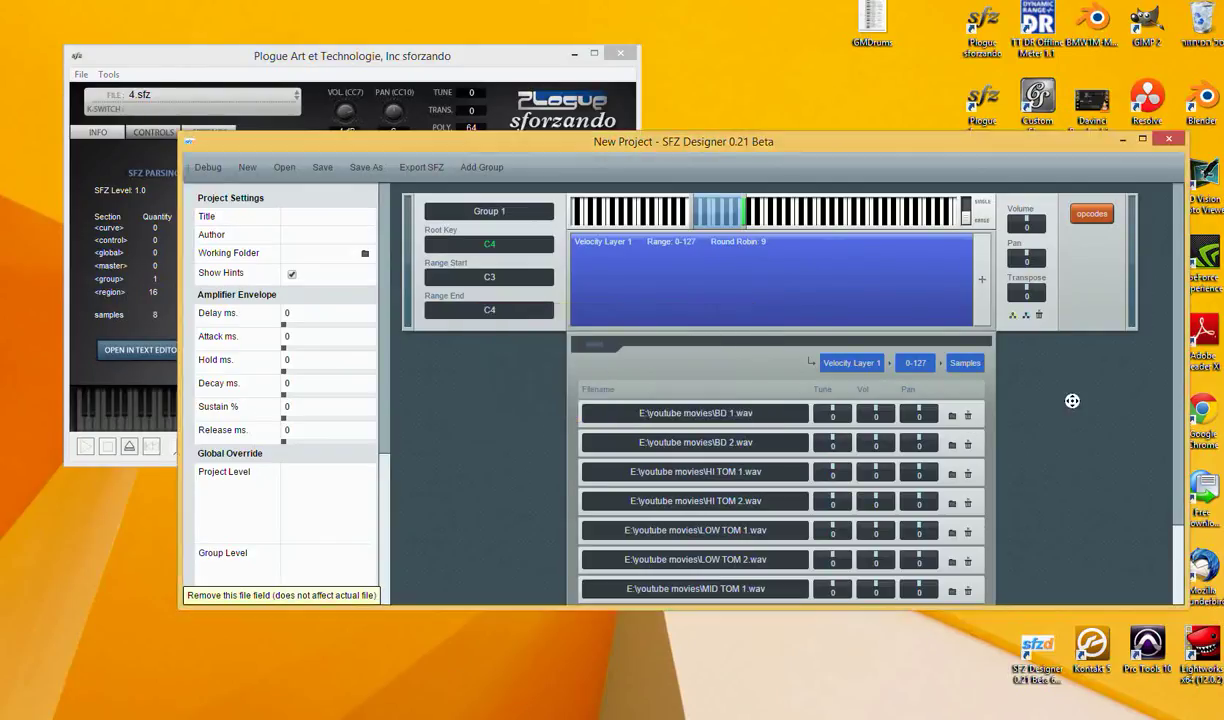
{"action": "scroll", "coordinate": [1032, 419], "scroll_direction": "down", "scroll_amount": 1}
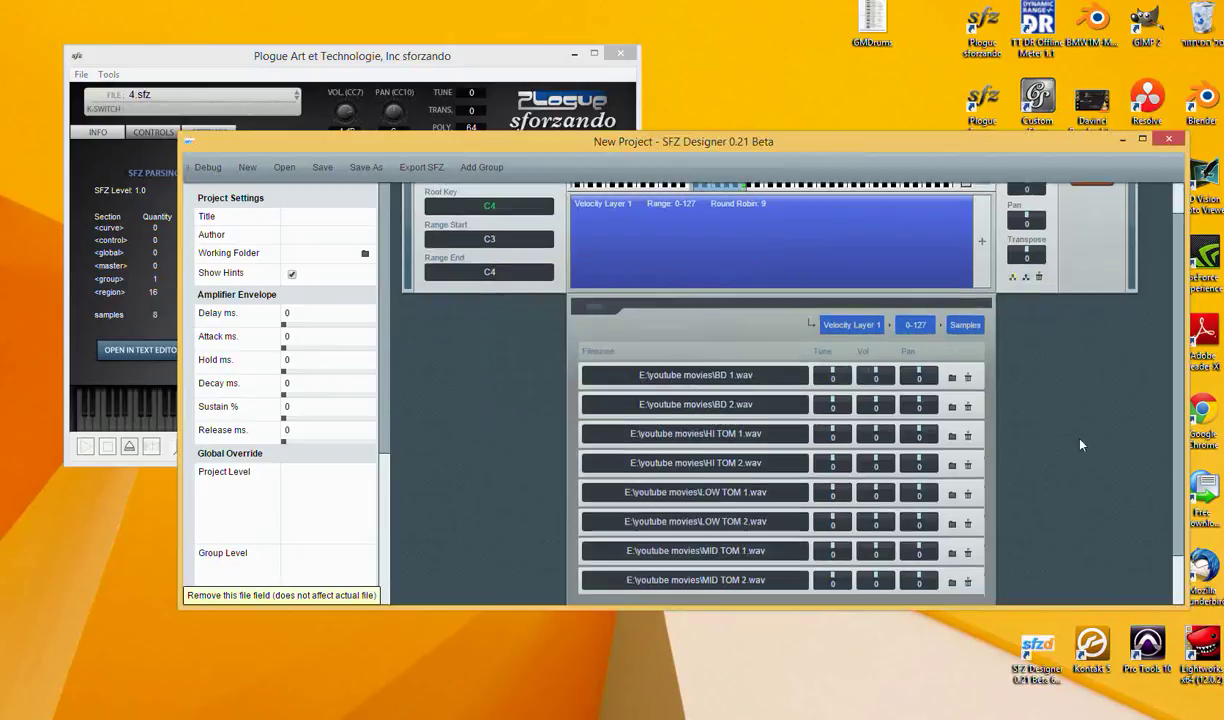
Export the project as an SFZ file named 5 in the youtube movies folder, and put SFZ Designer out of view.
{"action": "left_click", "coordinate": [418, 172]}
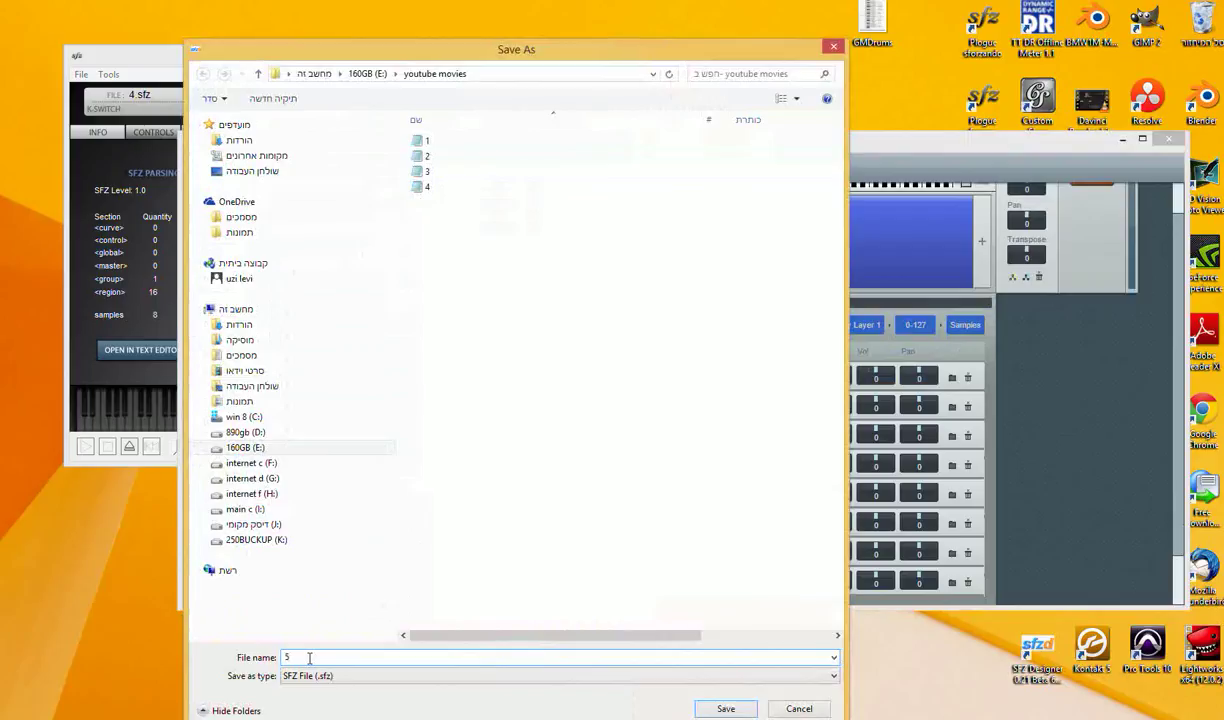
{"action": "left_click", "coordinate": [726, 708]}
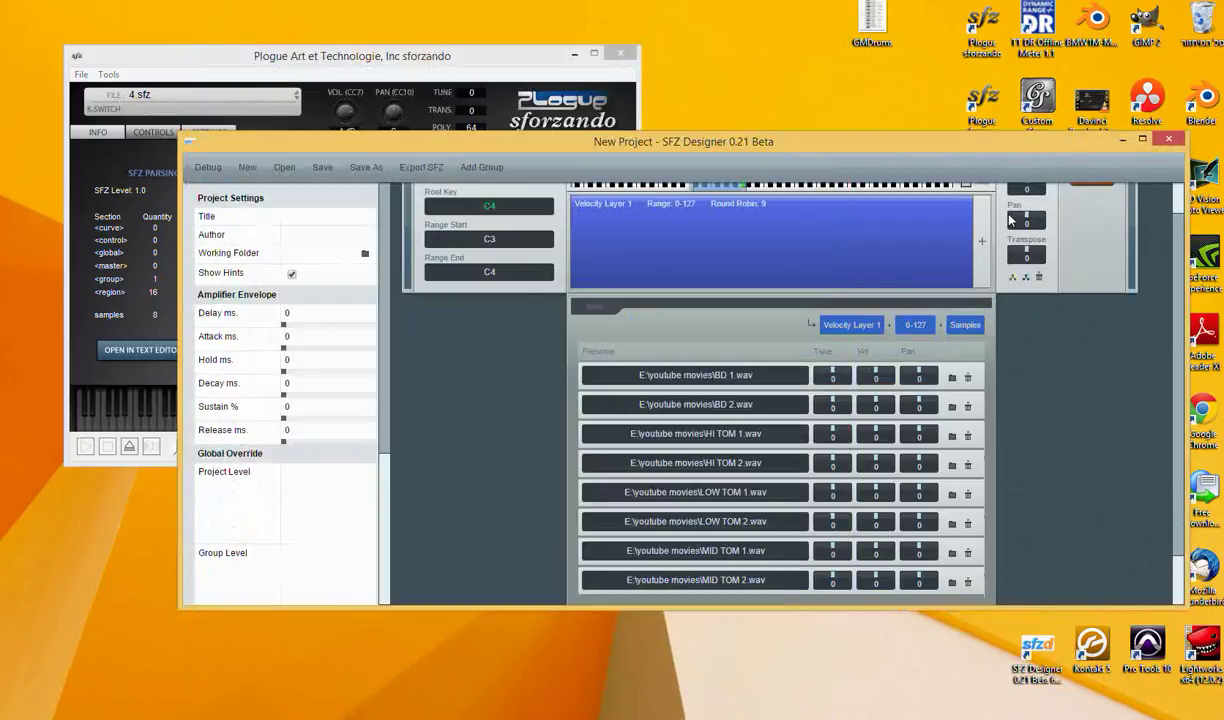
{"action": "key", "text": "alt+F4"}
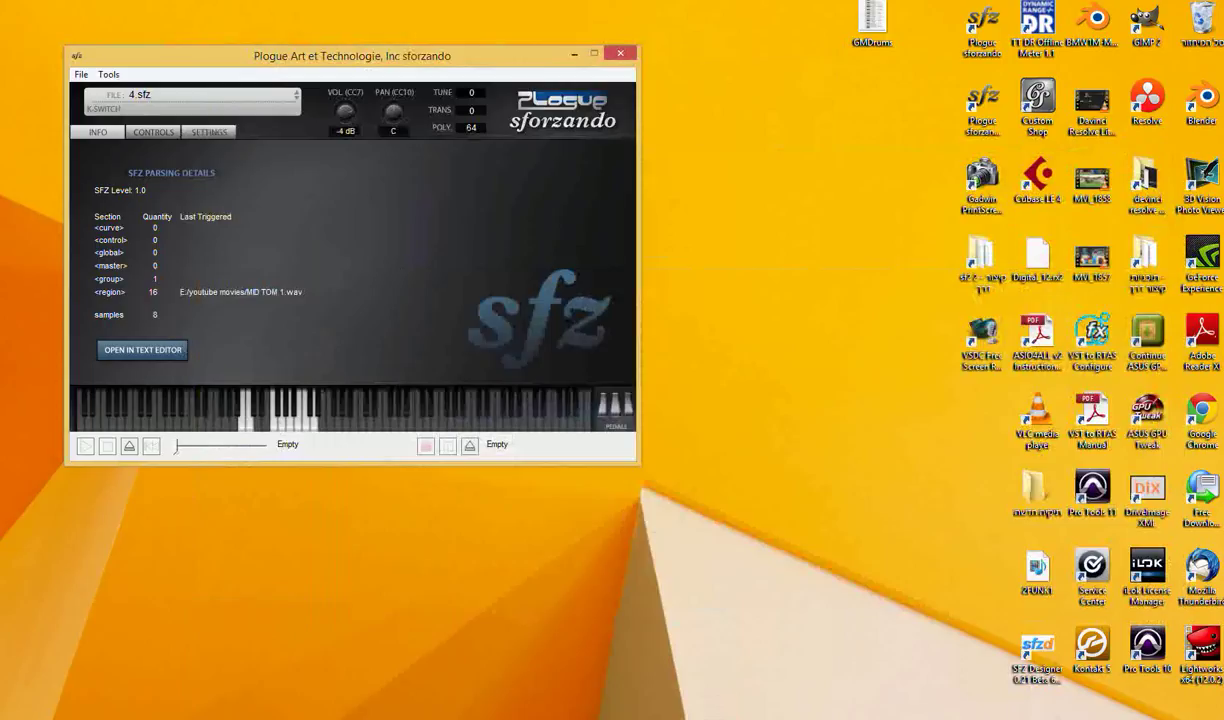
Open the SFZ file 5 from the youtube movies folder in WordPad.
{"action": "left_click", "coordinate": [1032, 712]}
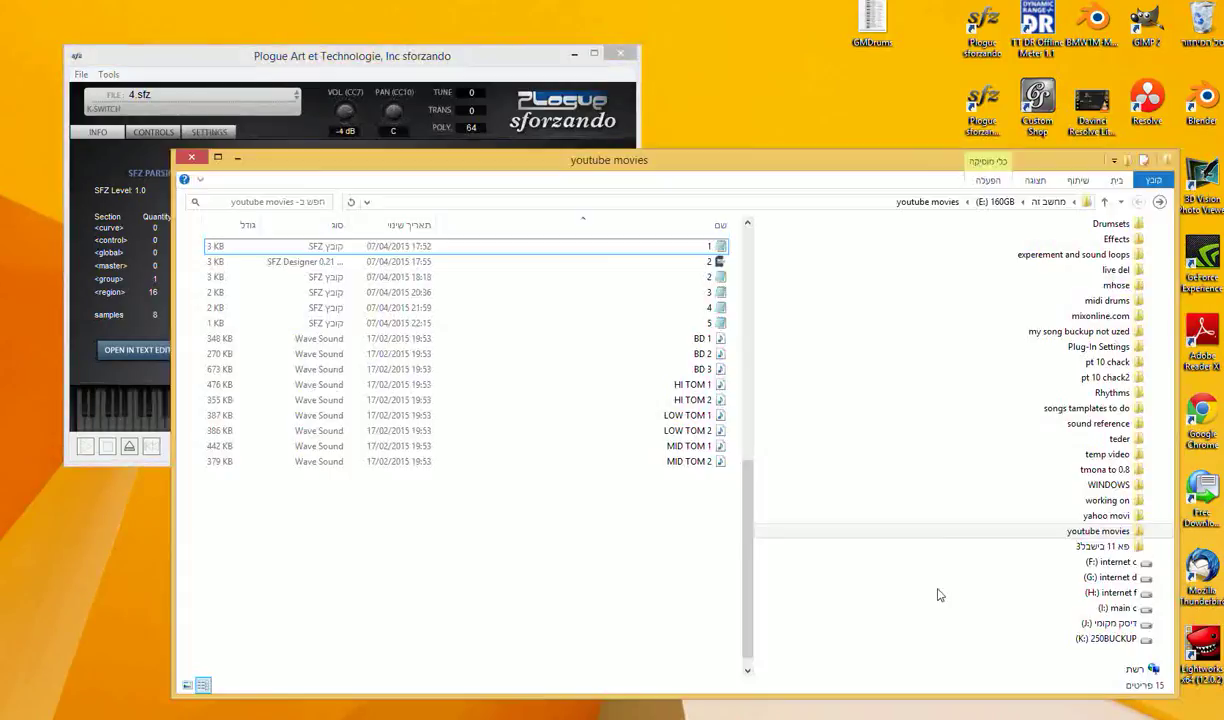
{"action": "right_click", "coordinate": [718, 325]}
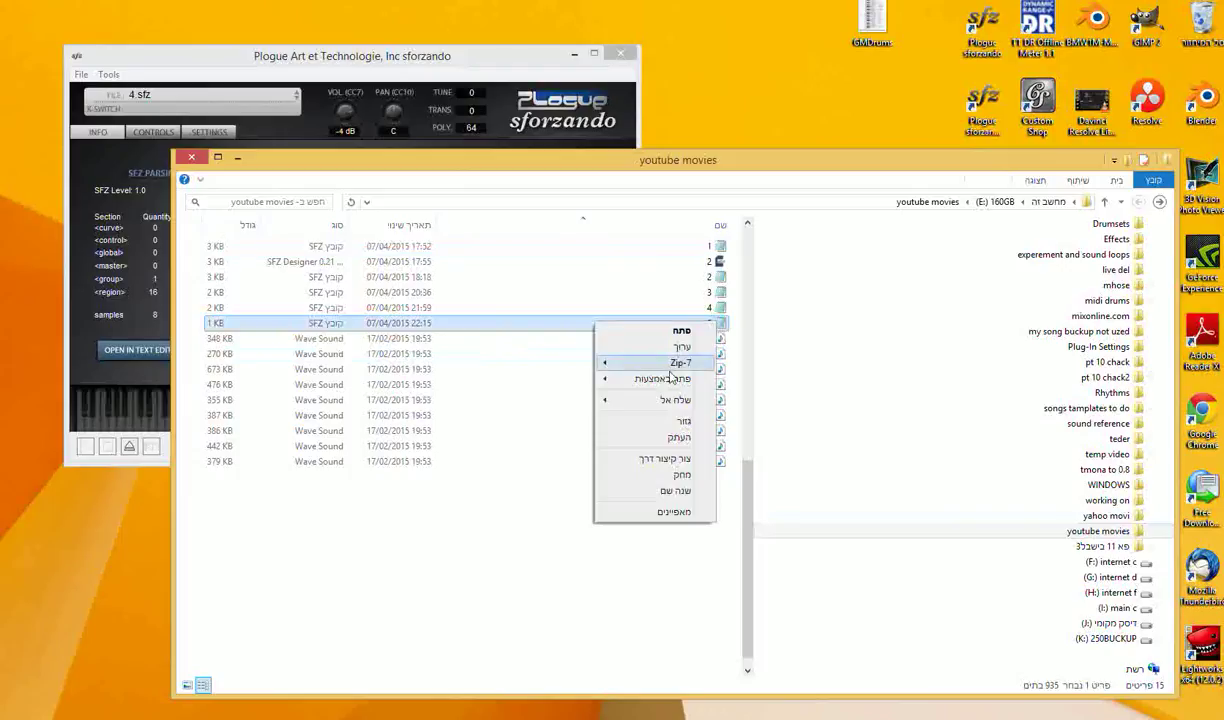
{"action": "mouse_move", "coordinate": [650, 378]}
{"action": "left_click", "coordinate": [570, 381]}
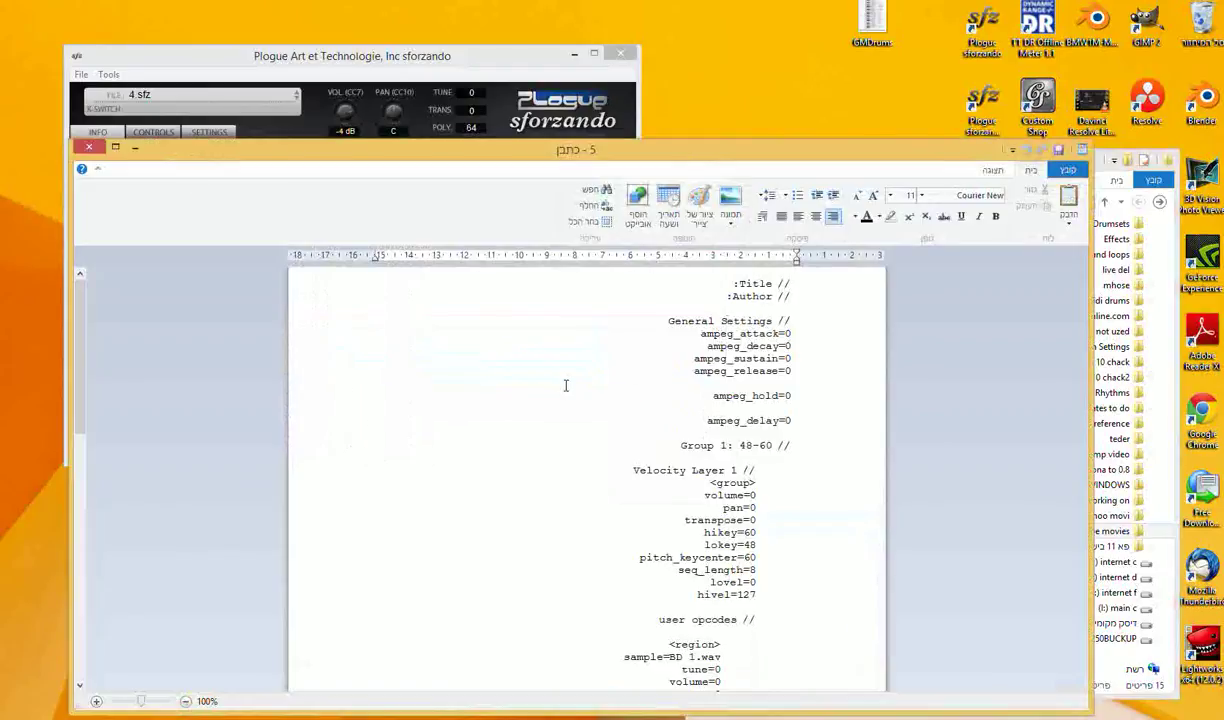
Left-align the entire text of document 5 and go back to its beginning.
{"action": "key", "text": "ctrl+a"}
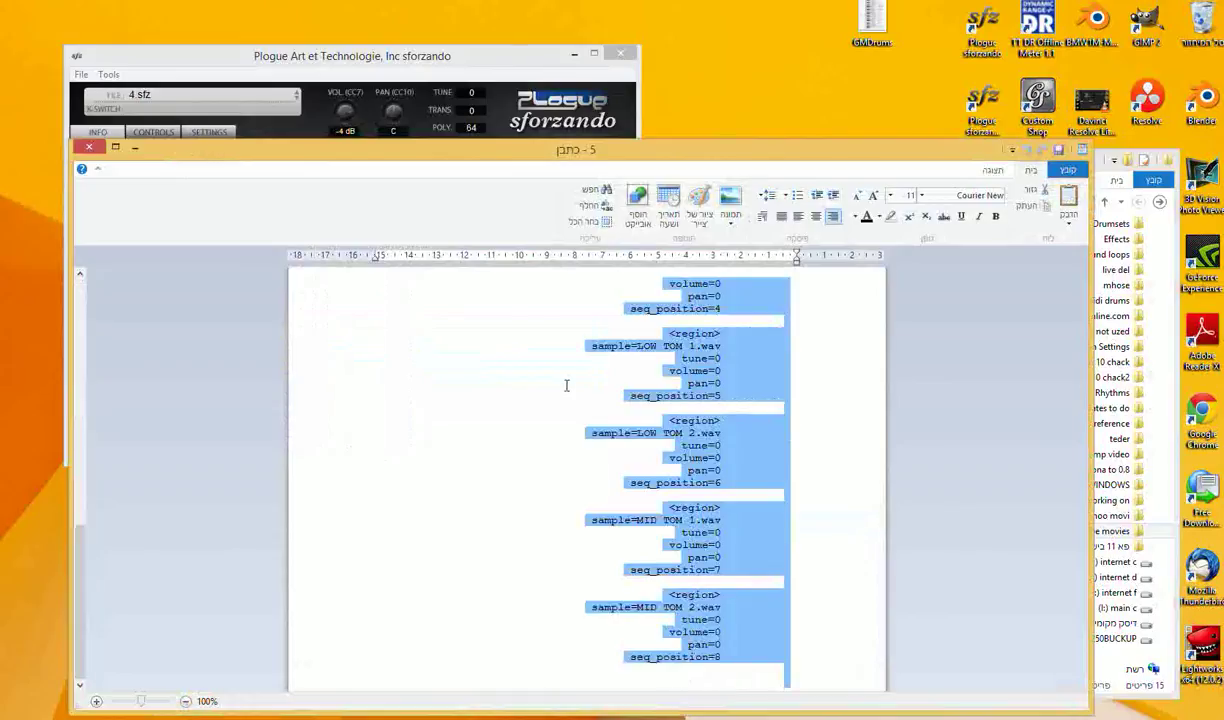
{"action": "left_click", "coordinate": [798, 216]}
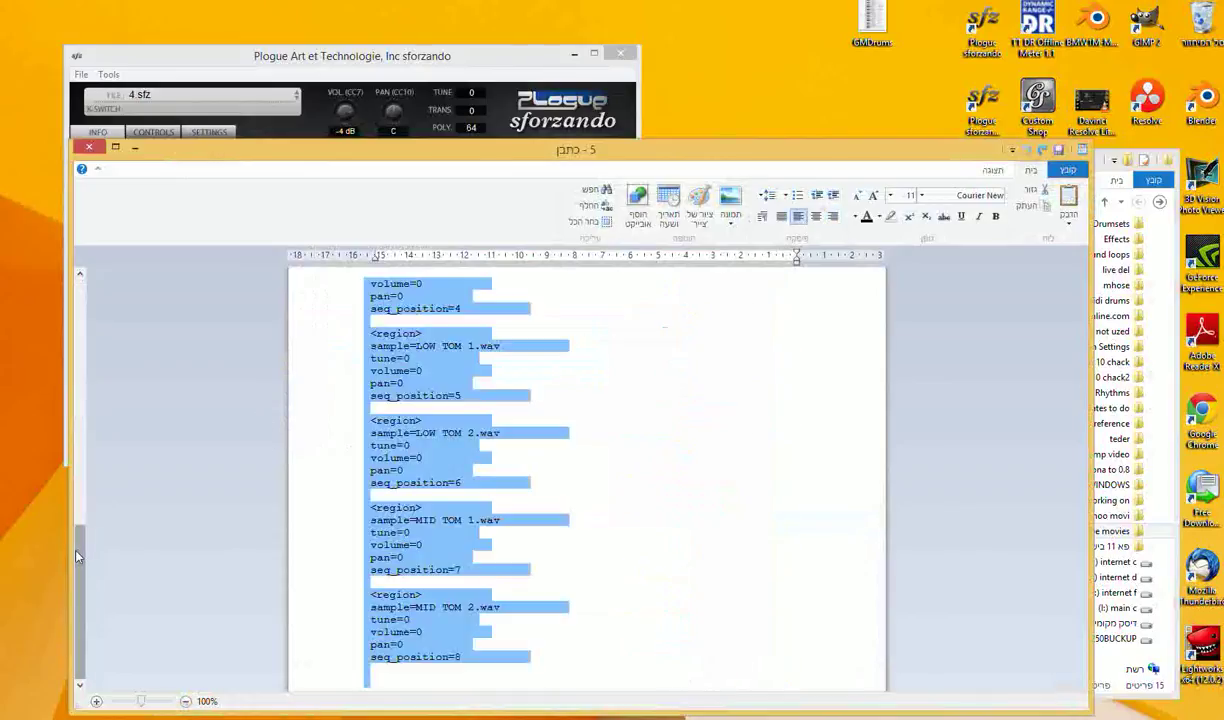
{"action": "left_click_drag", "start_coordinate": [73, 526], "coordinate": [145, 330]}
{"action": "left_click", "coordinate": [145, 331]}
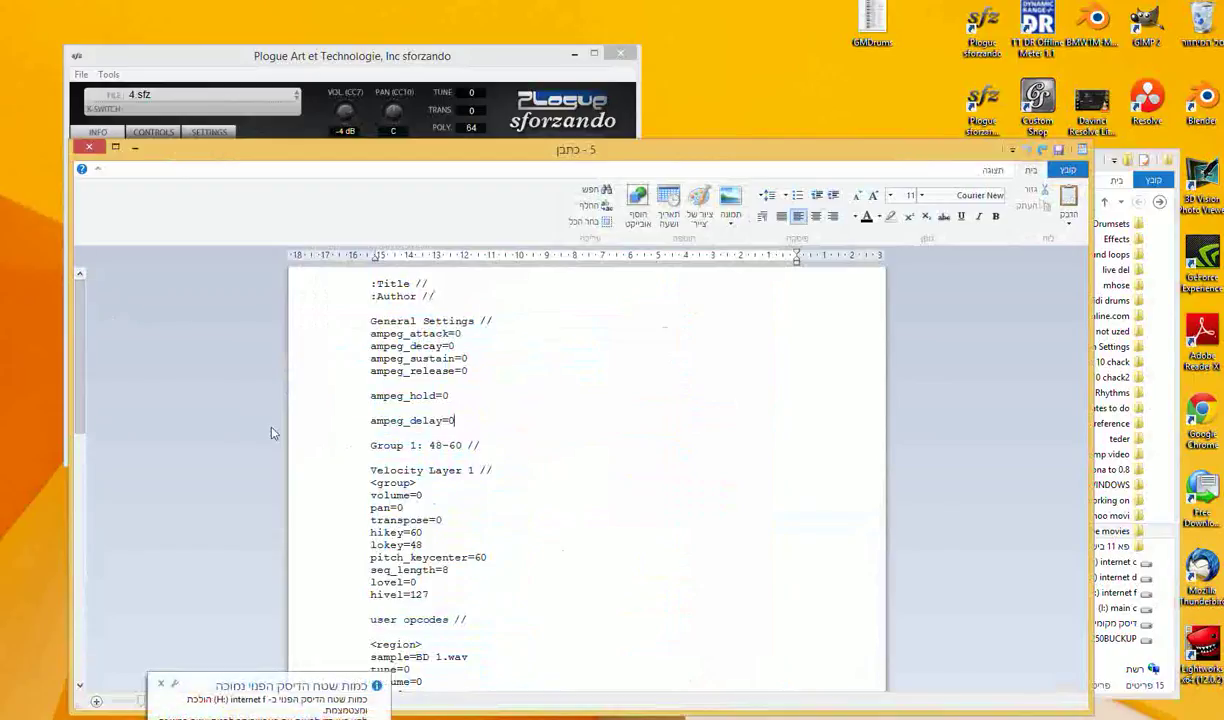
{"action": "left_click", "coordinate": [455, 421]}
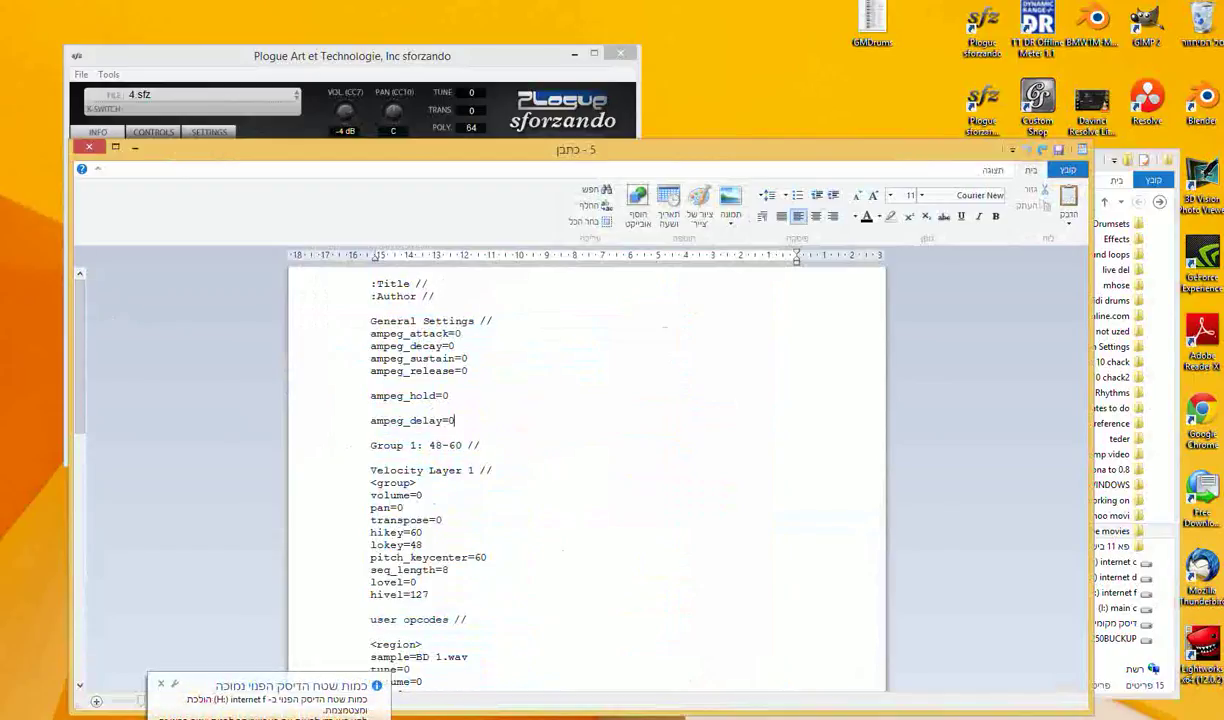
Switch back to SFZ Designer, enlarge its window downwards and collapse Velocity Layer 1's sample list.
{"action": "key", "text": "alt+Tab"}
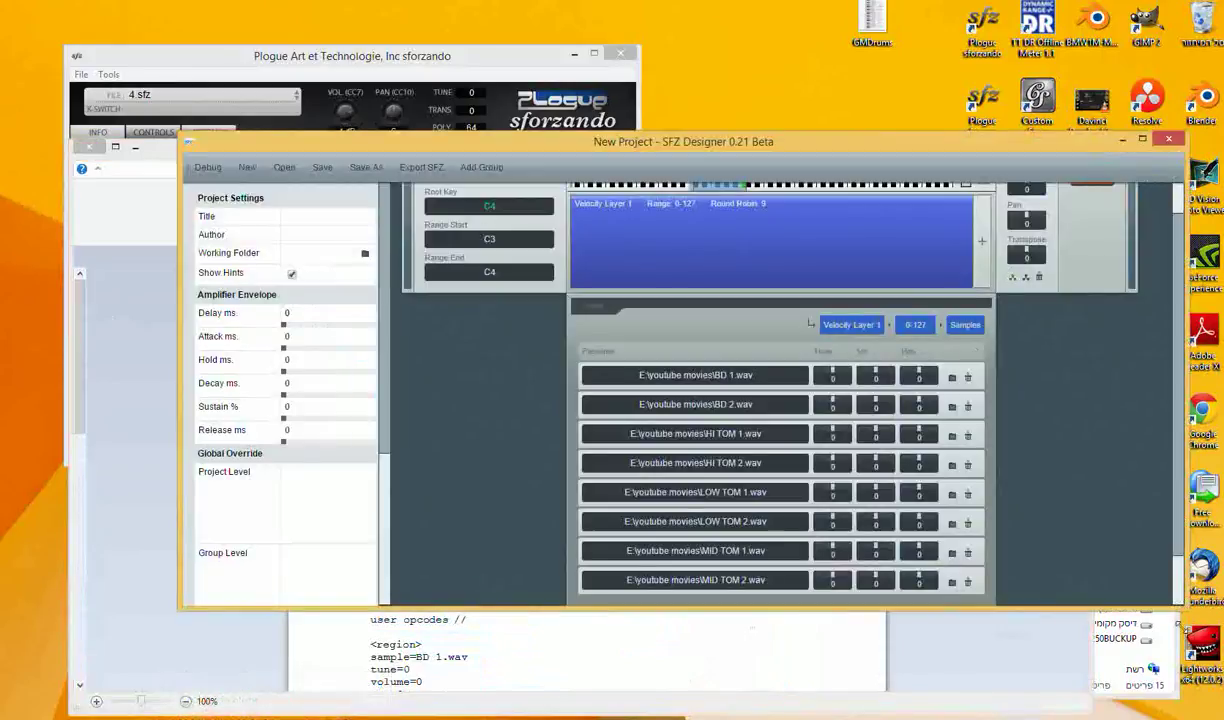
{"action": "left_click_drag", "start_coordinate": [1183, 606], "coordinate": [1185, 712]}
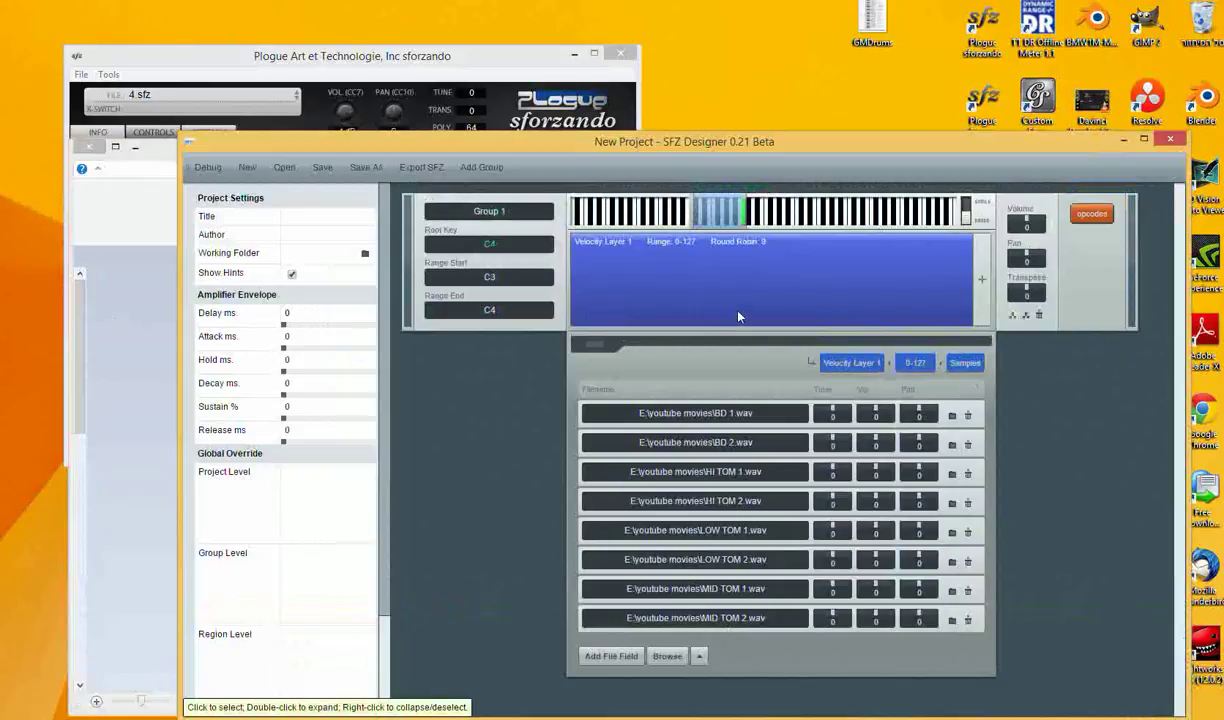
{"action": "left_click", "coordinate": [699, 656]}
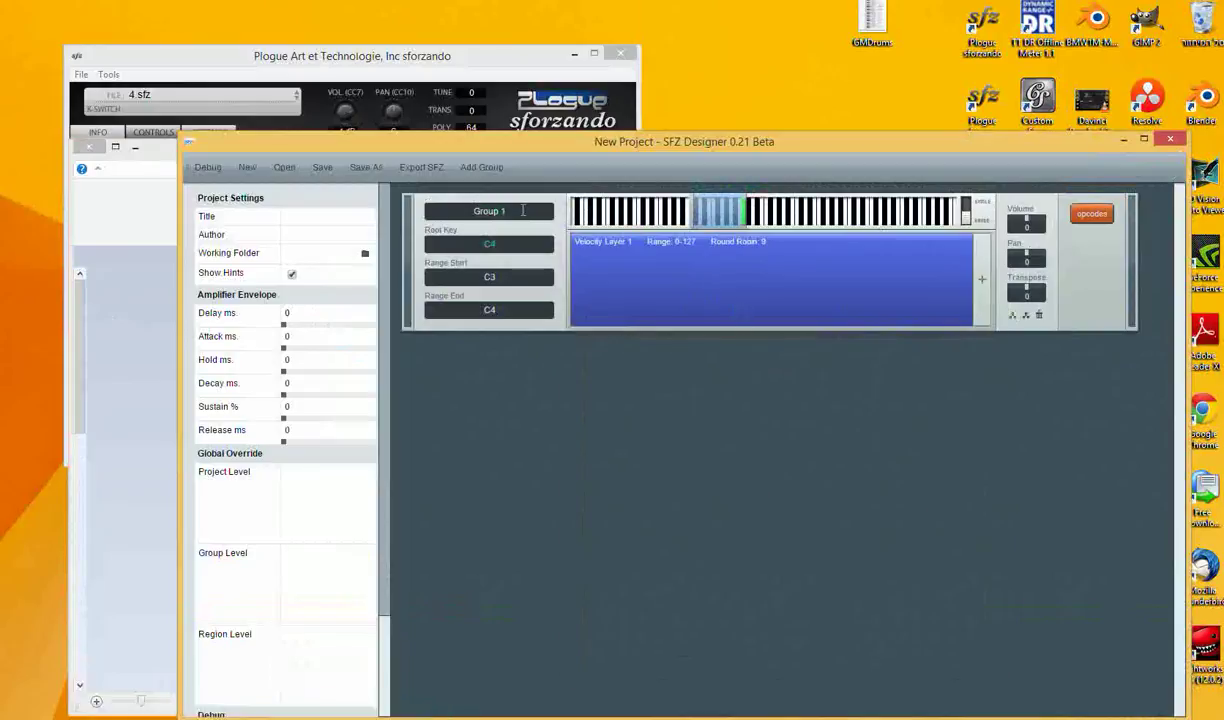
{"action": "left_click", "coordinate": [496, 241]}
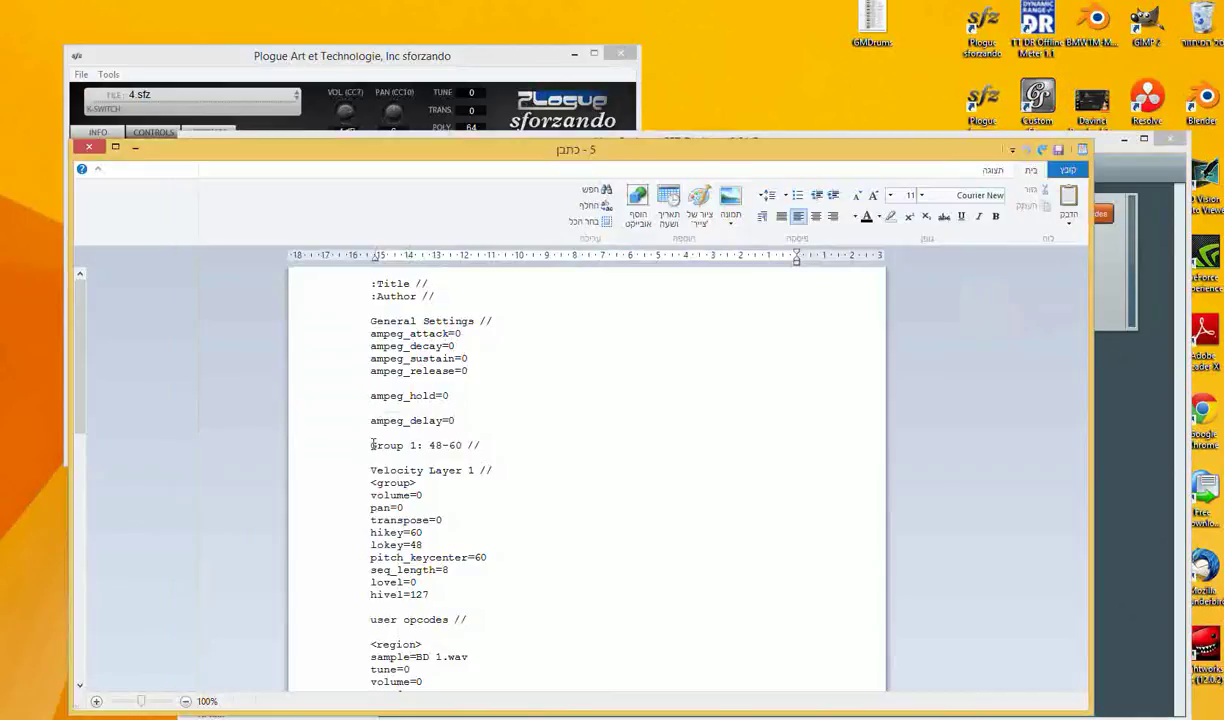
Examine the Group 1 key range line and the ampeg_release setting in text document 5.
{"action": "left_click_drag", "start_coordinate": [462, 445], "coordinate": [493, 445]}
{"action": "left_click", "coordinate": [355, 433]}
{"action": "left_click", "coordinate": [408, 458]}
{"action": "left_click_drag", "start_coordinate": [370, 371], "coordinate": [488, 374]}
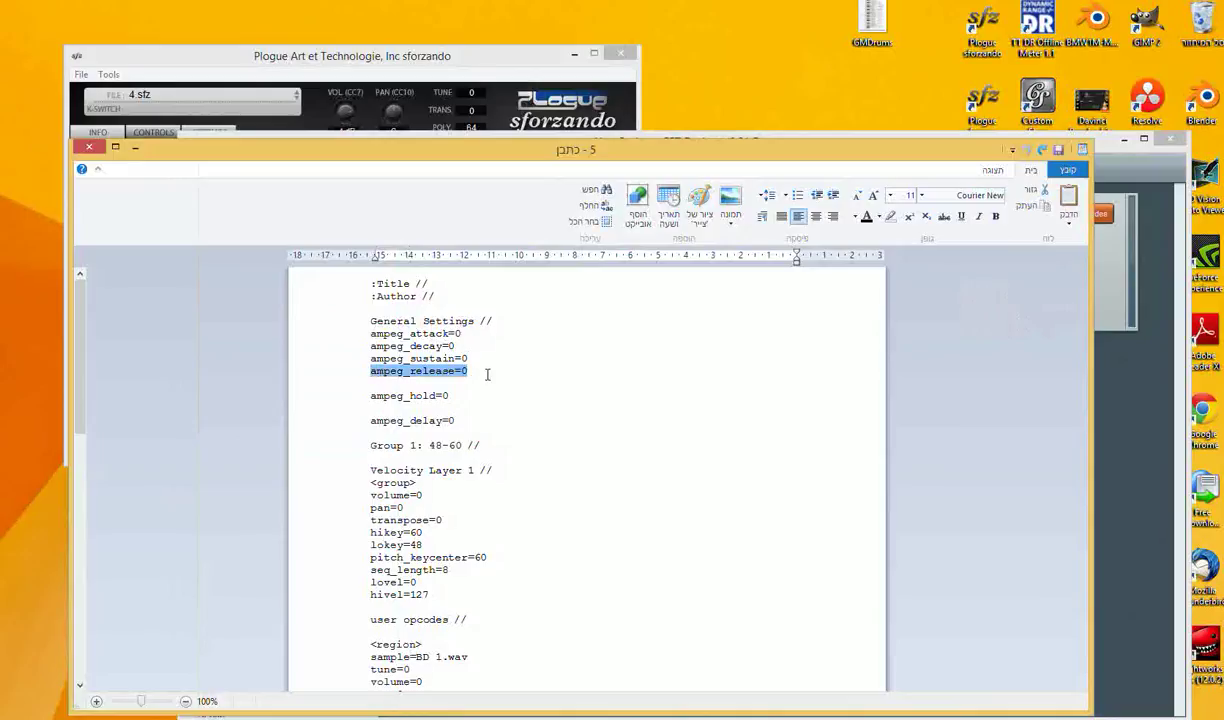
Select Group 1's hikey value in document 5 and consult the GMDrums chart for the acoustic bass drum's MIDI key number.
{"action": "left_click", "coordinate": [455, 383]}
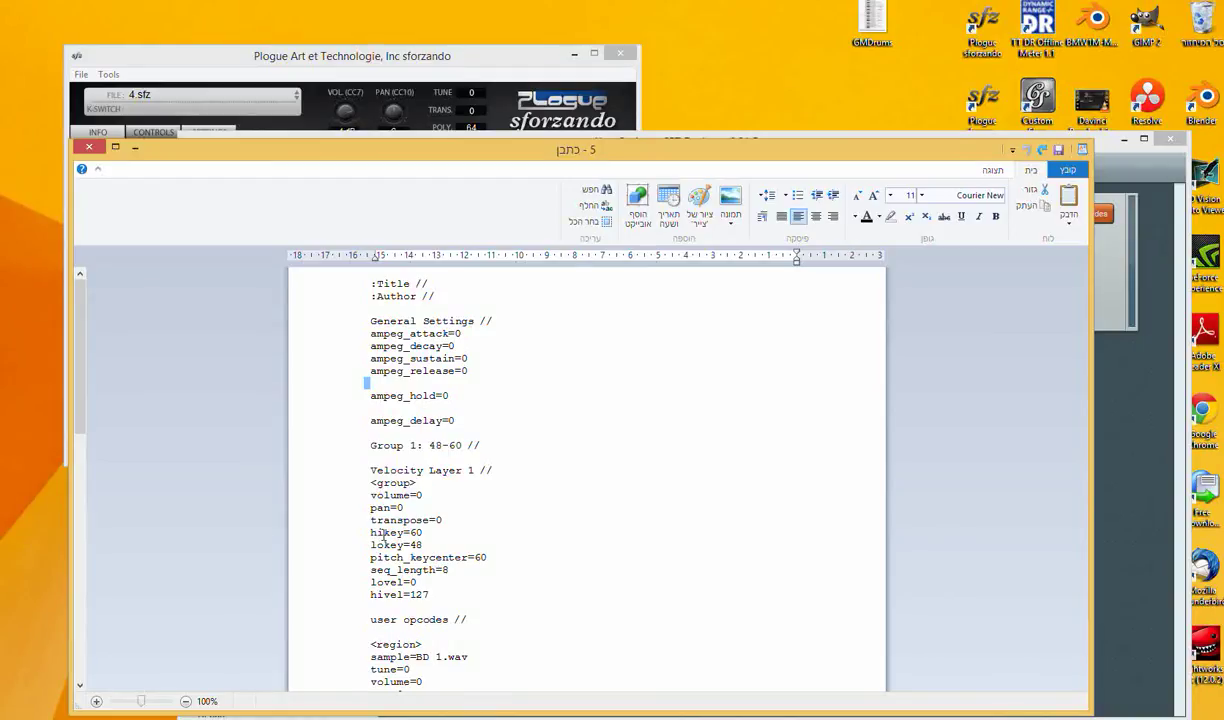
{"action": "double_click", "coordinate": [415, 532]}
{"action": "double_click", "coordinate": [882, 20]}
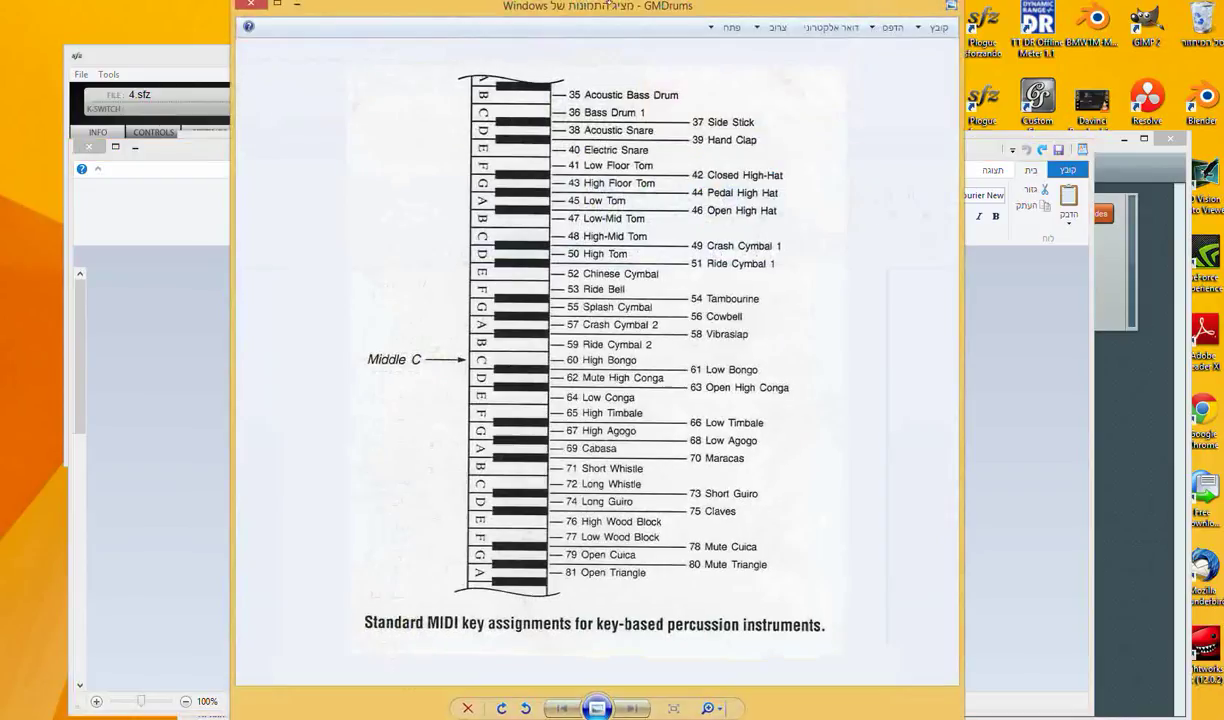
{"action": "left_click_drag", "start_coordinate": [584, 8], "coordinate": [585, 25]}
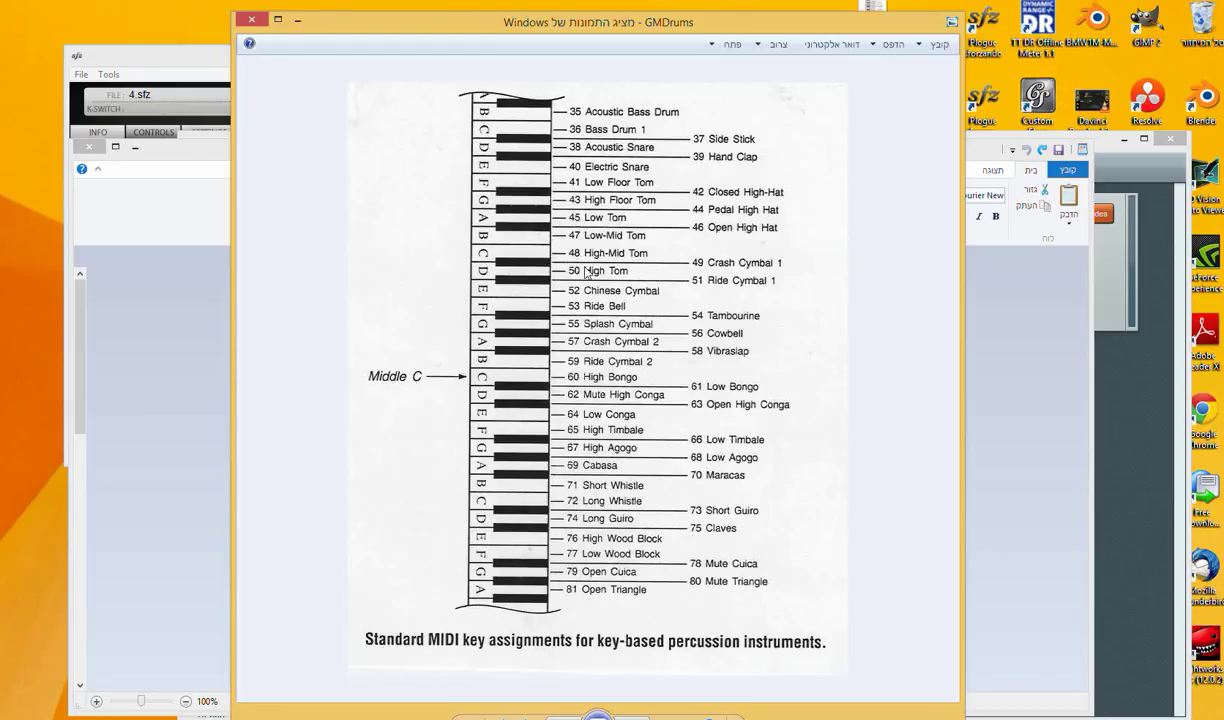
{"action": "left_click", "coordinate": [297, 28]}
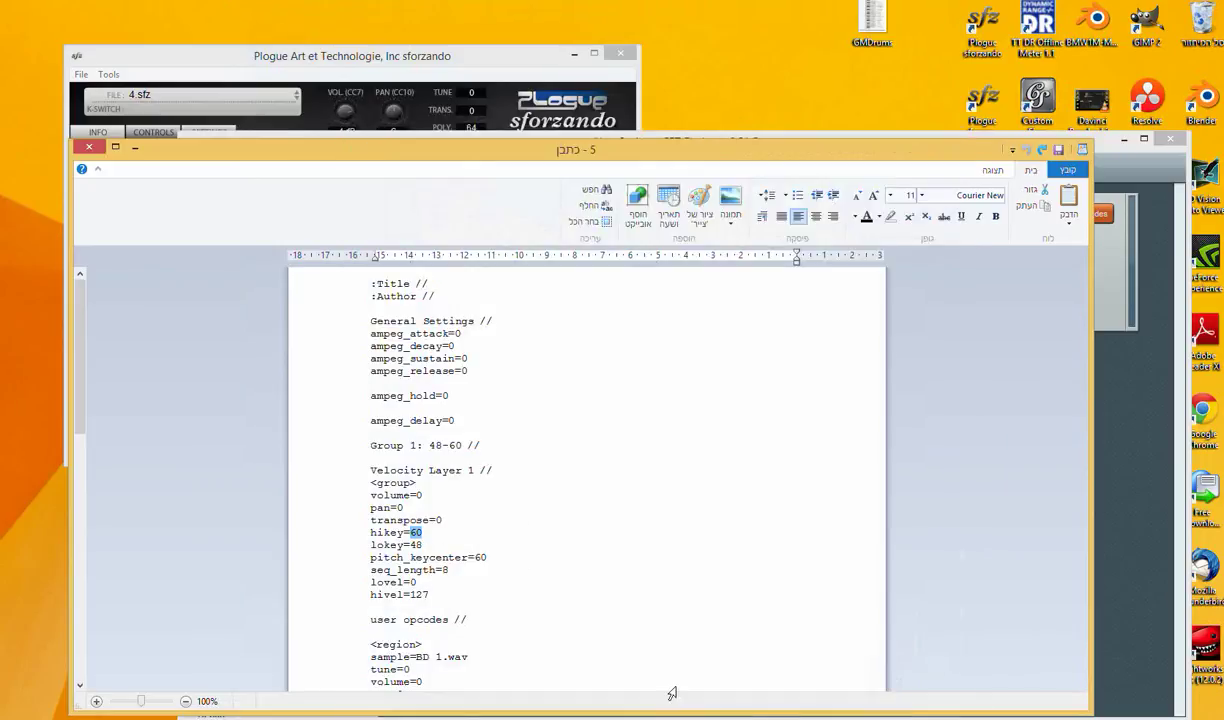
{"action": "left_click", "coordinate": [830, 711]}
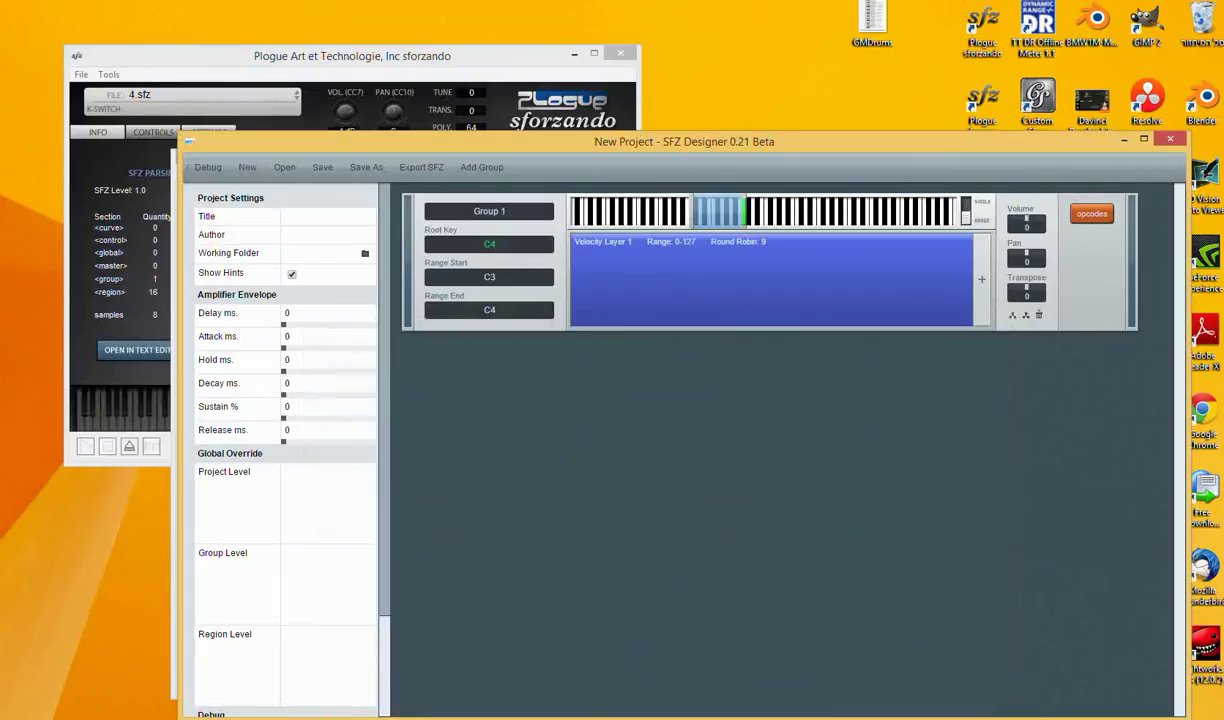
{"action": "left_click", "coordinate": [830, 711]}
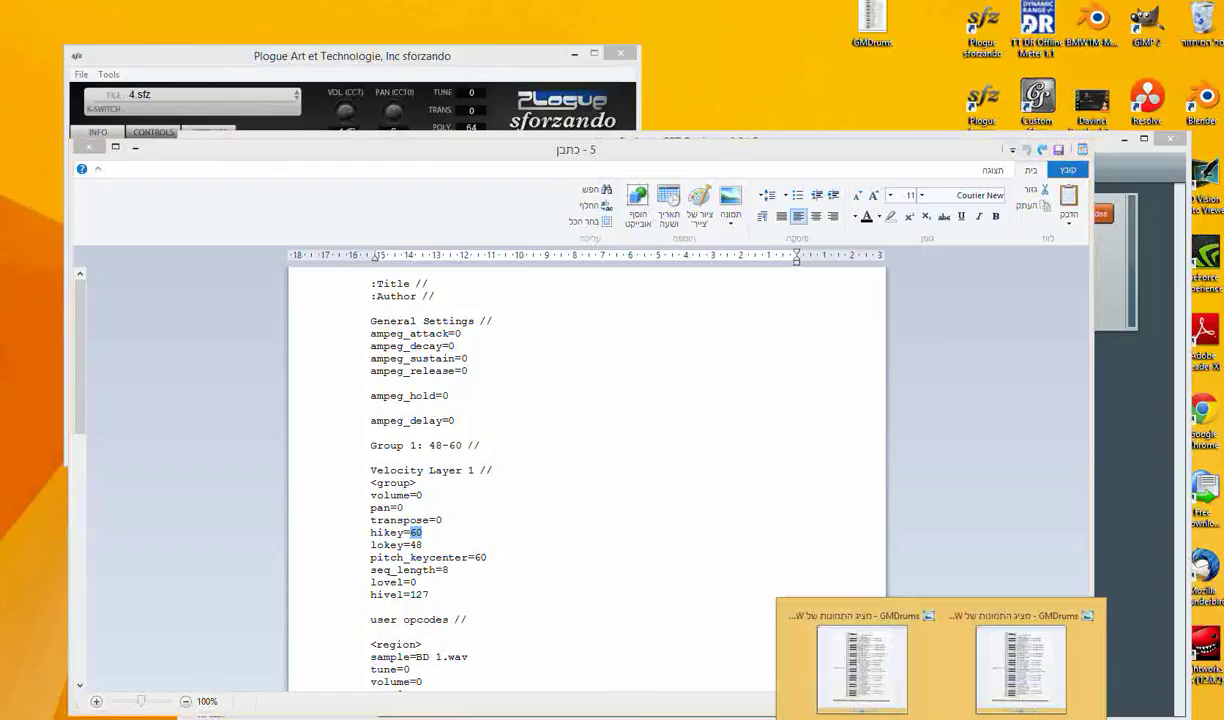
{"action": "left_click", "coordinate": [598, 712]}
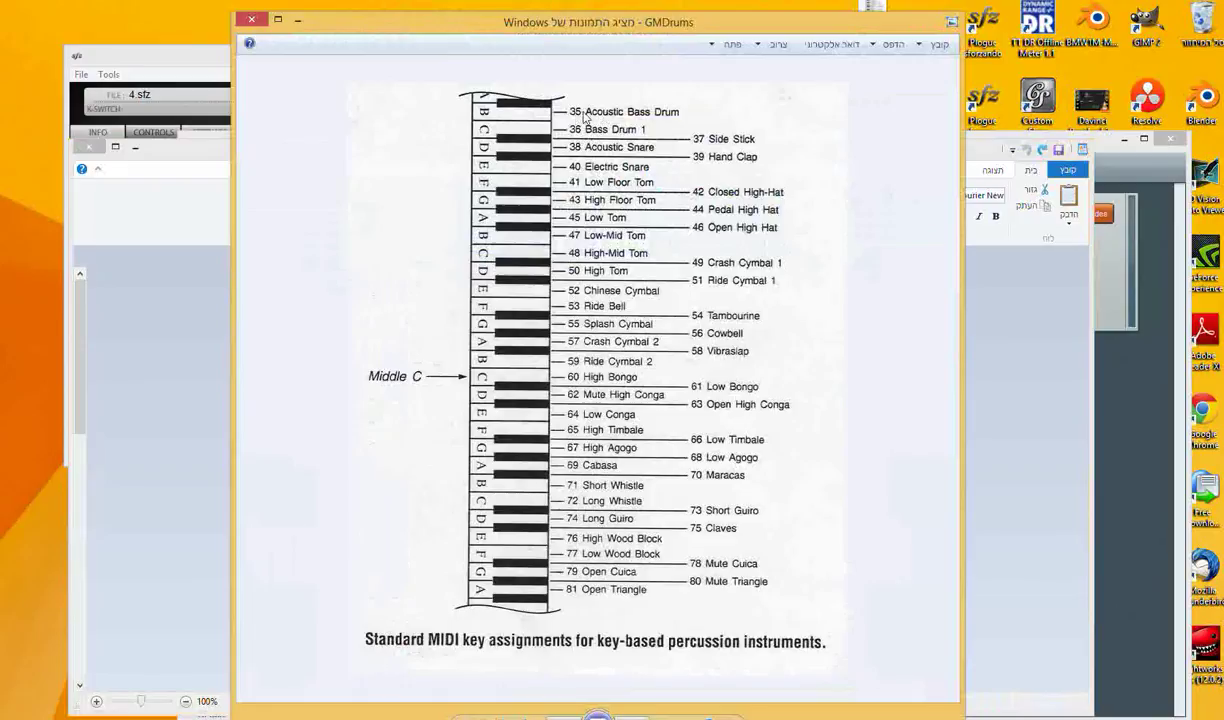
{"action": "left_click", "coordinate": [297, 19]}
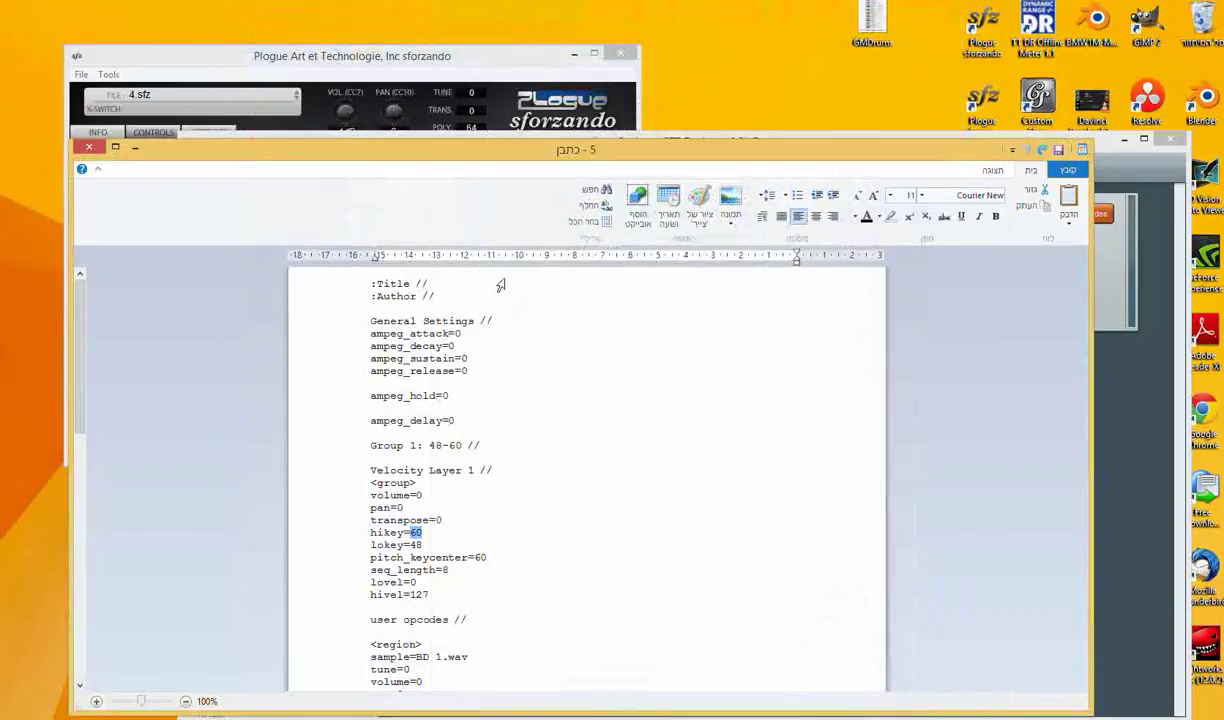
Set hikey, lokey and pitch_keycenter of Velocity Layer 1's group to 35.
{"action": "type", "text": "35"}
{"action": "double_click", "coordinate": [418, 545]}
{"action": "type", "text": "35"}
{"action": "double_click", "coordinate": [477, 557]}
{"action": "type", "text": "35"}
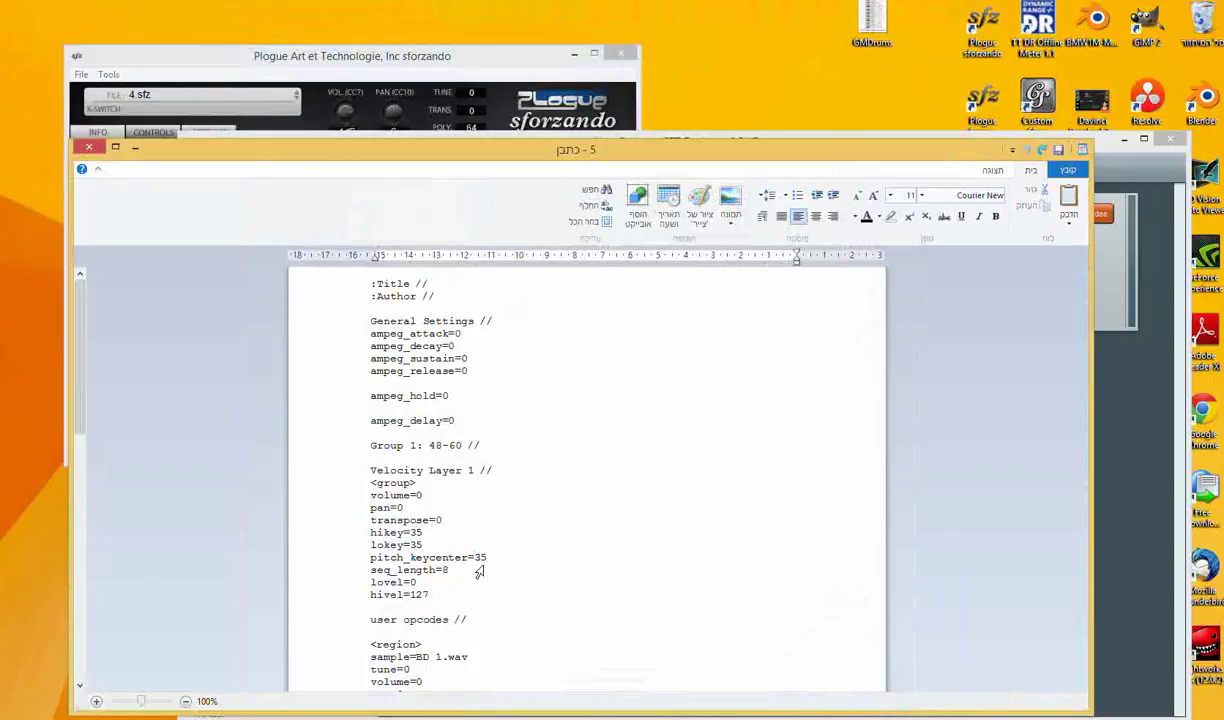
Shorten the group's hikey opcode to key=35 and copy that line's text.
{"action": "left_click", "coordinate": [368, 533], "text": "shift"}
{"action": "left_click", "coordinate": [371, 535]}
{"action": "key", "text": "shift+Right"}
{"action": "key", "text": "shift+Right"}
{"action": "key", "text": "Delete"}
{"action": "left_click_drag", "start_coordinate": [372, 533], "coordinate": [409, 533]}
{"action": "right_click", "coordinate": [405, 538]}
{"action": "left_click", "coordinate": [390, 557]}
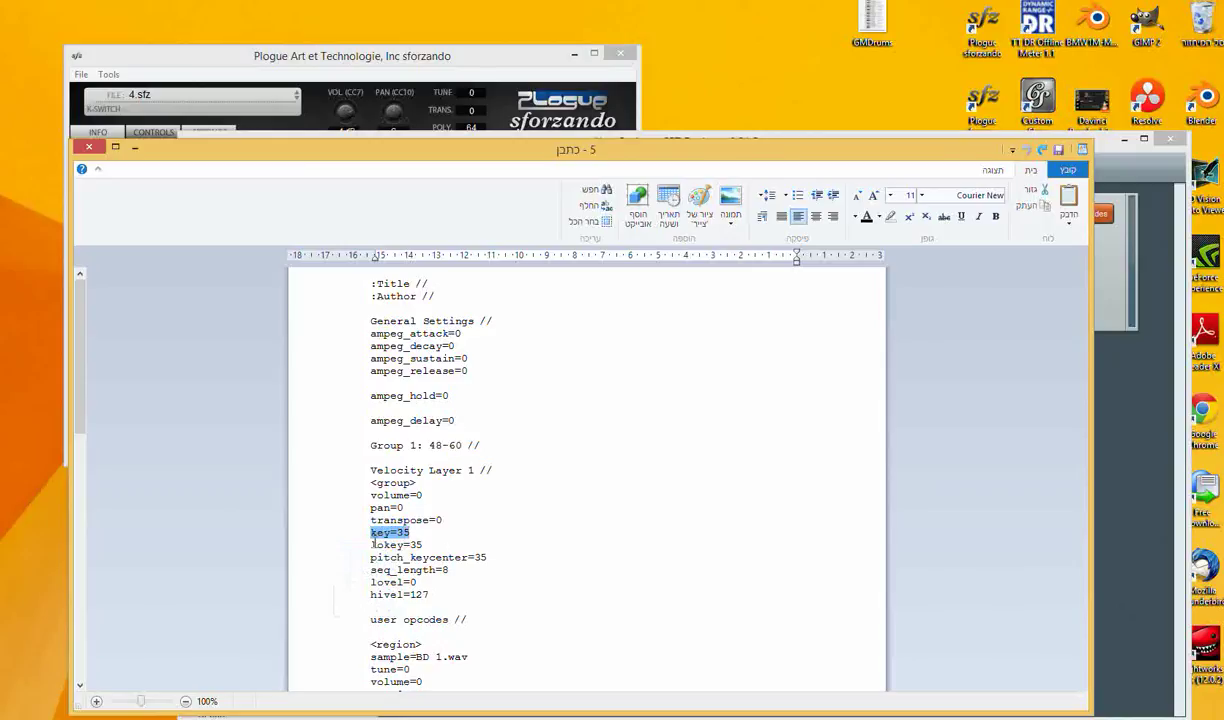
Delete the lokey and pitch_keycenter lines from the group, leaving no empty line.
{"action": "left_click_drag", "start_coordinate": [372, 545], "coordinate": [478, 558]}
{"action": "key", "text": "Delete"}
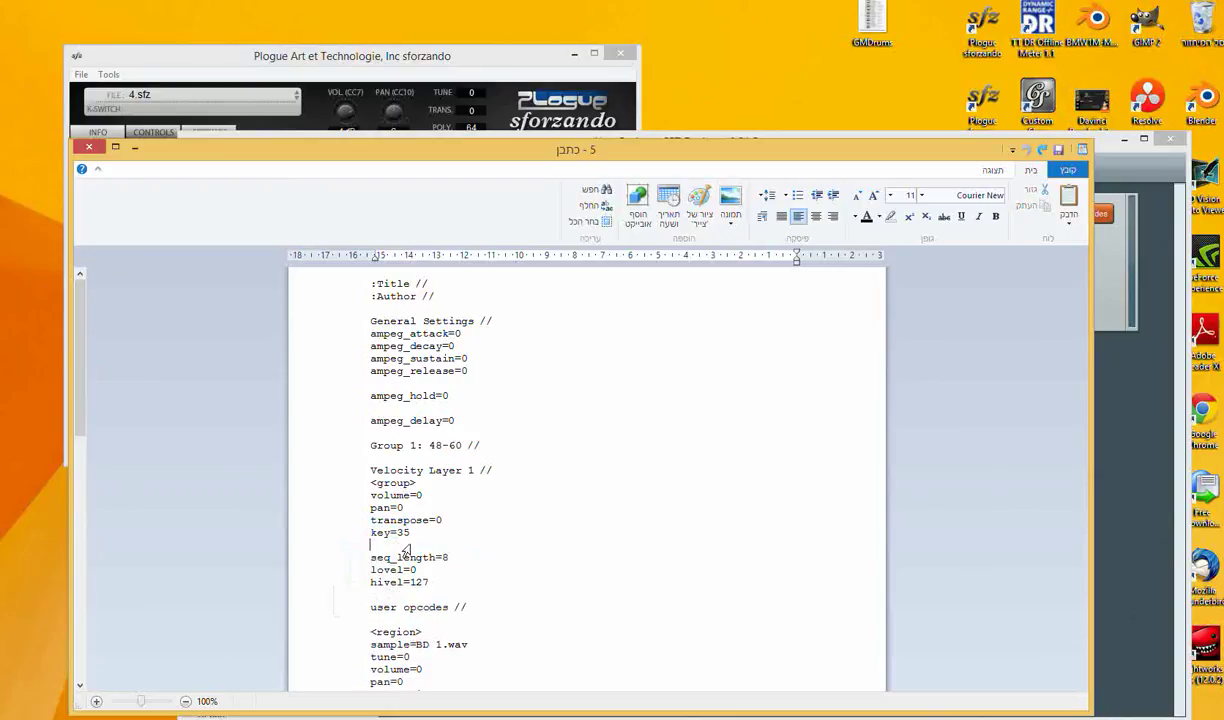
{"action": "key", "text": "BackSpace"}
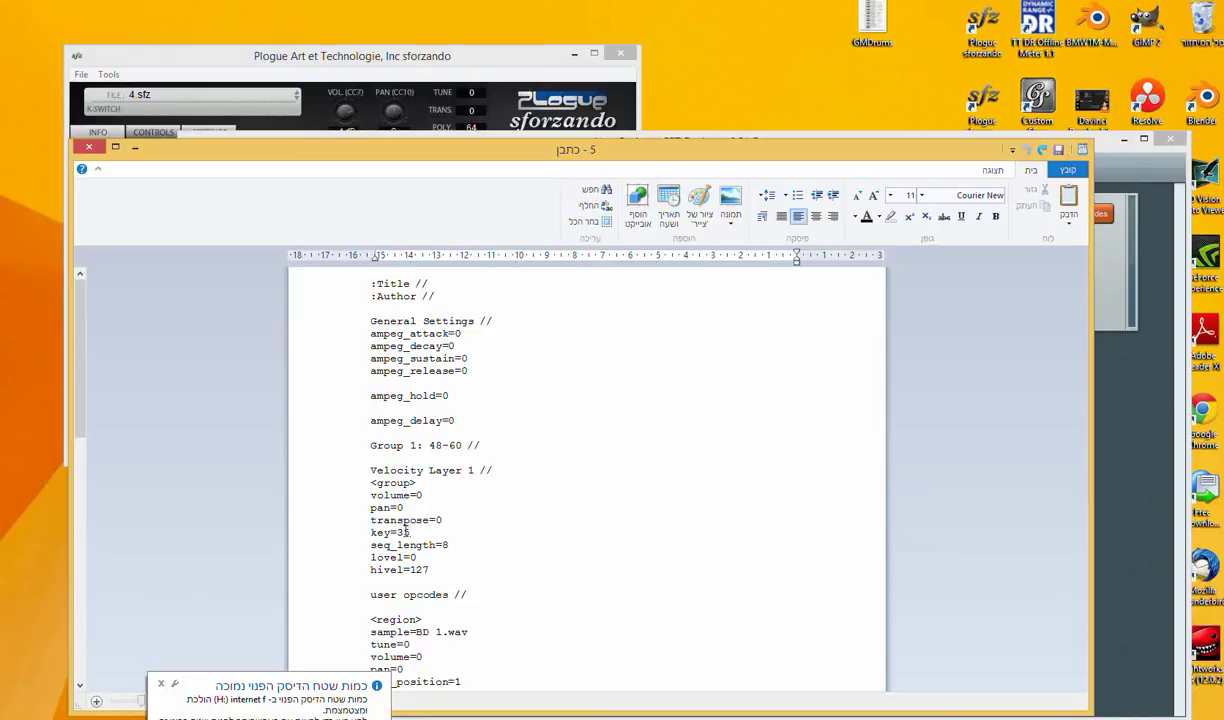
Remove the key=35 line from the group section, including the empty line it leaves.
{"action": "left_click_drag", "start_coordinate": [372, 533], "coordinate": [409, 534]}
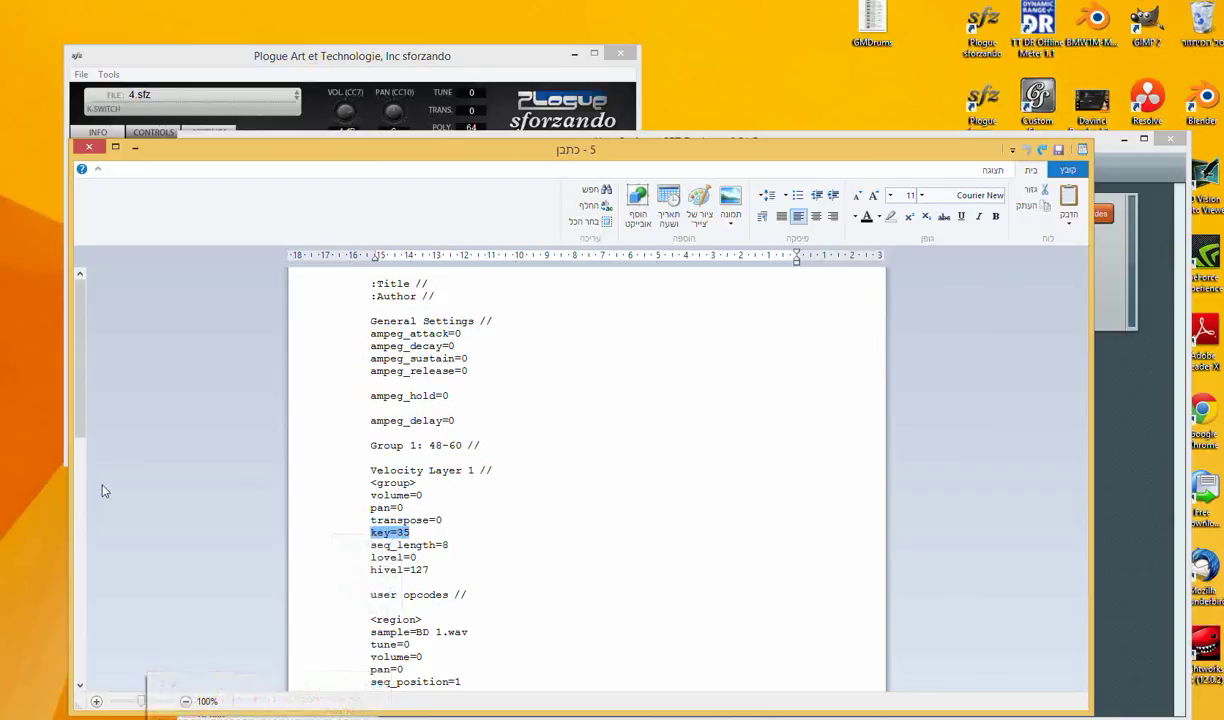
{"action": "scroll", "coordinate": [84, 415], "scroll_direction": "down", "scroll_amount": 1}
{"action": "left_click_drag", "start_coordinate": [84, 415], "coordinate": [82, 491]}
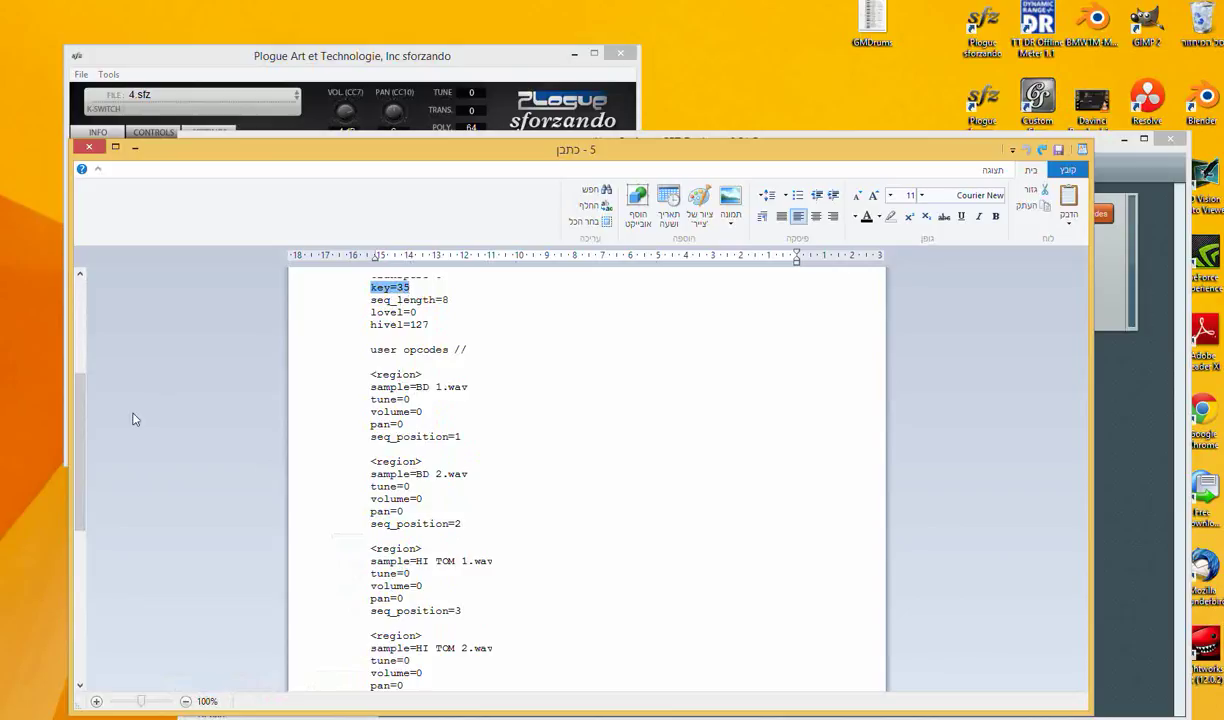
{"action": "left_click_drag", "start_coordinate": [82, 423], "coordinate": [77, 345]}
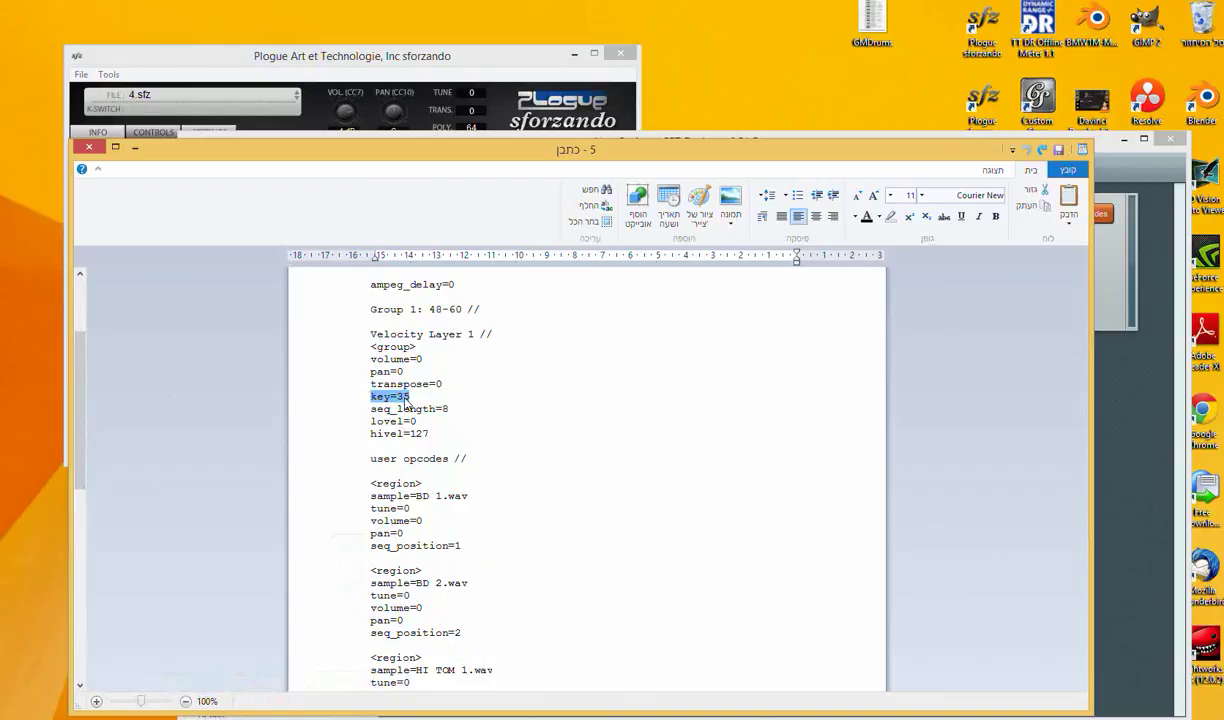
{"action": "key", "text": "BackSpace"}
{"action": "key", "text": "BackSpace"}
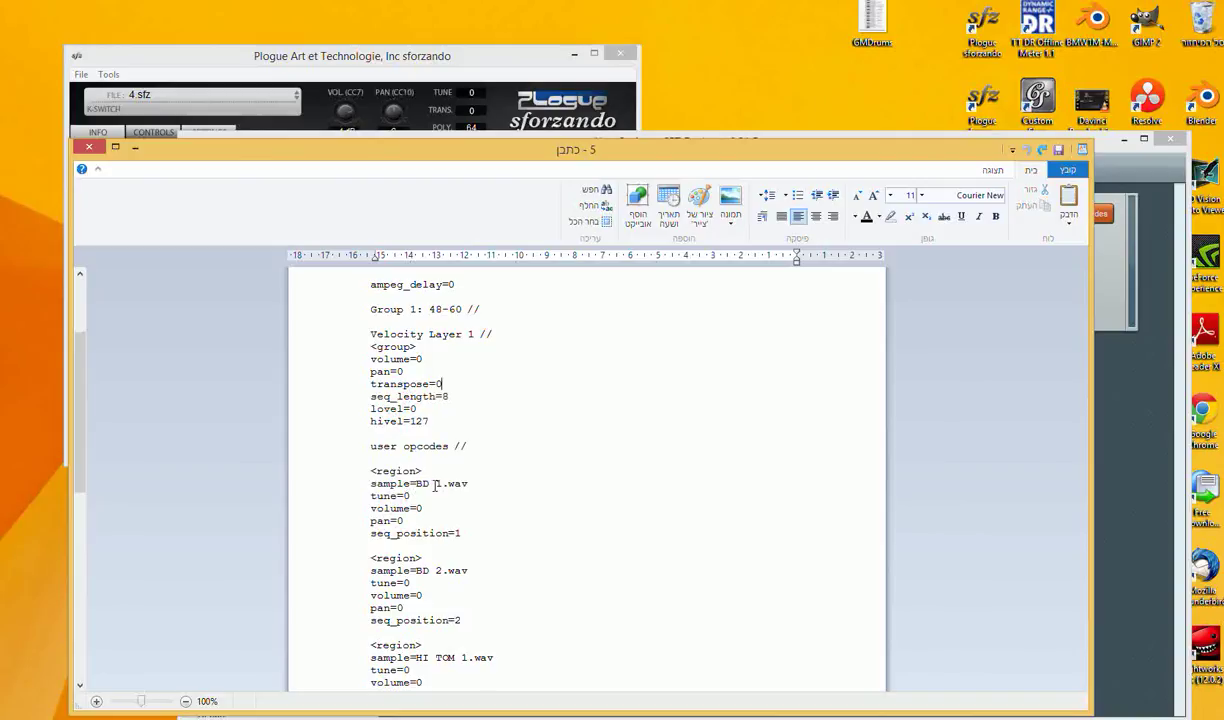
Add a key=35 line below tune=0 in the BD 1.wav region.
{"action": "left_click", "coordinate": [404, 496]}
{"action": "key", "text": "Return"}
{"action": "type", "text": "key=35"}
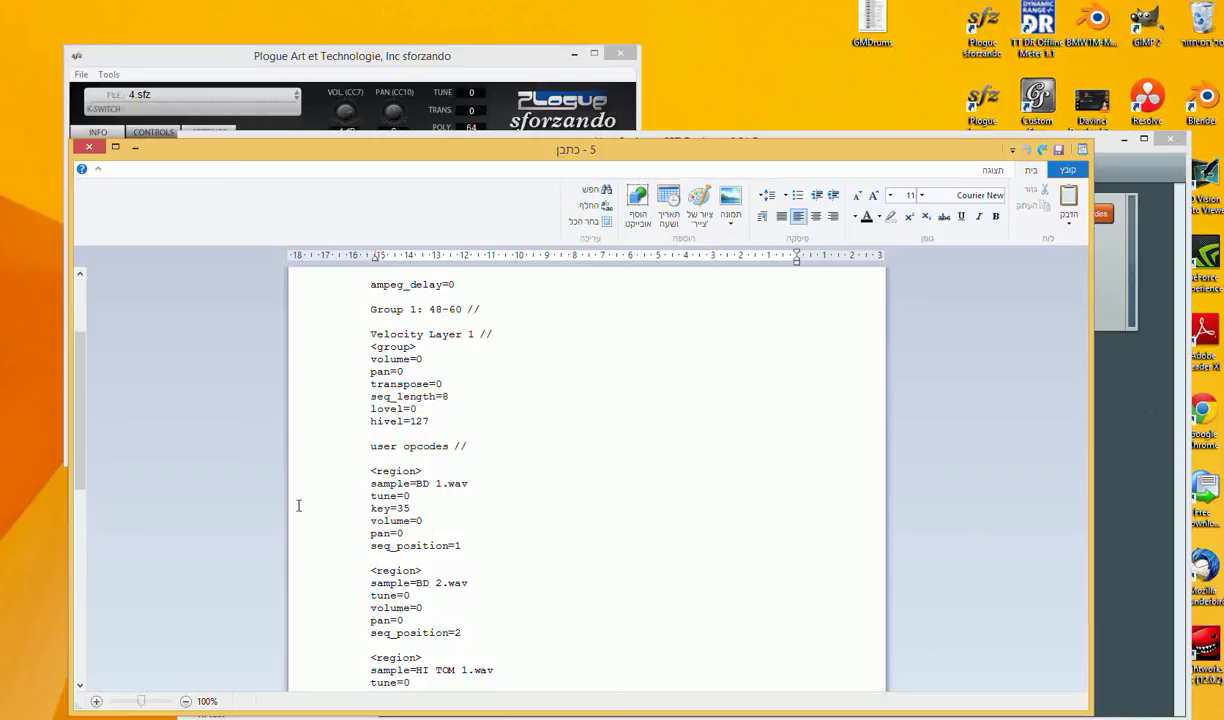
Set the group's seq_length to 2.
{"action": "left_click_drag", "start_coordinate": [366, 396], "coordinate": [452, 396]}
{"action": "left_click", "coordinate": [452, 396]}
{"action": "key", "text": "shift+Home"}
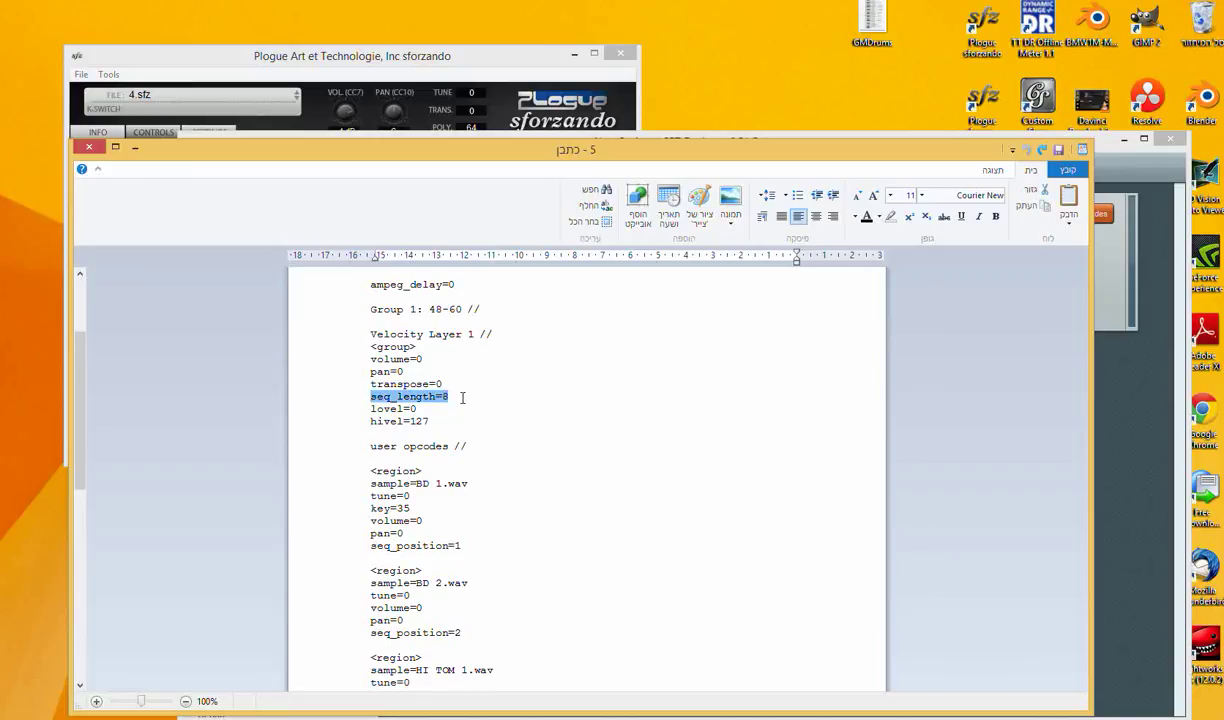
{"action": "left_click", "coordinate": [449, 397]}
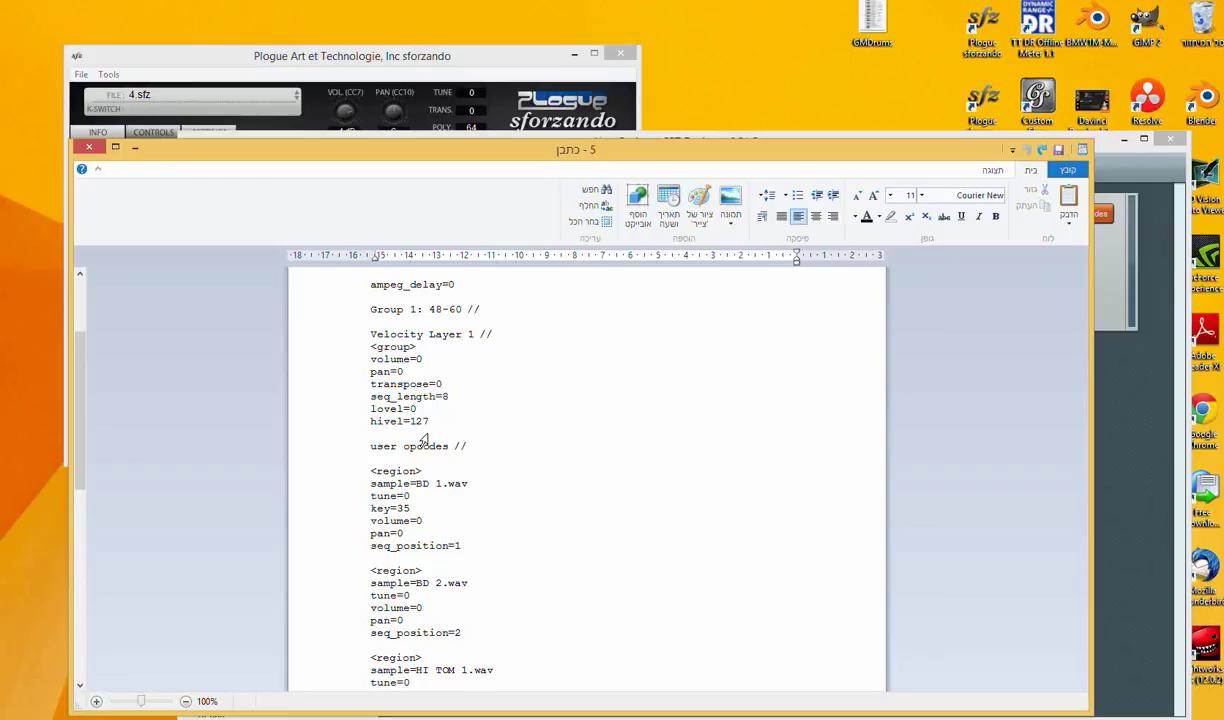
{"action": "key", "text": "BackSpace"}
{"action": "type", "text": "2"}
Paste the copied key=35 as a new line below tune=0 in the BD 2.wav region.
{"action": "left_click_drag", "start_coordinate": [82, 442], "coordinate": [297, 467]}
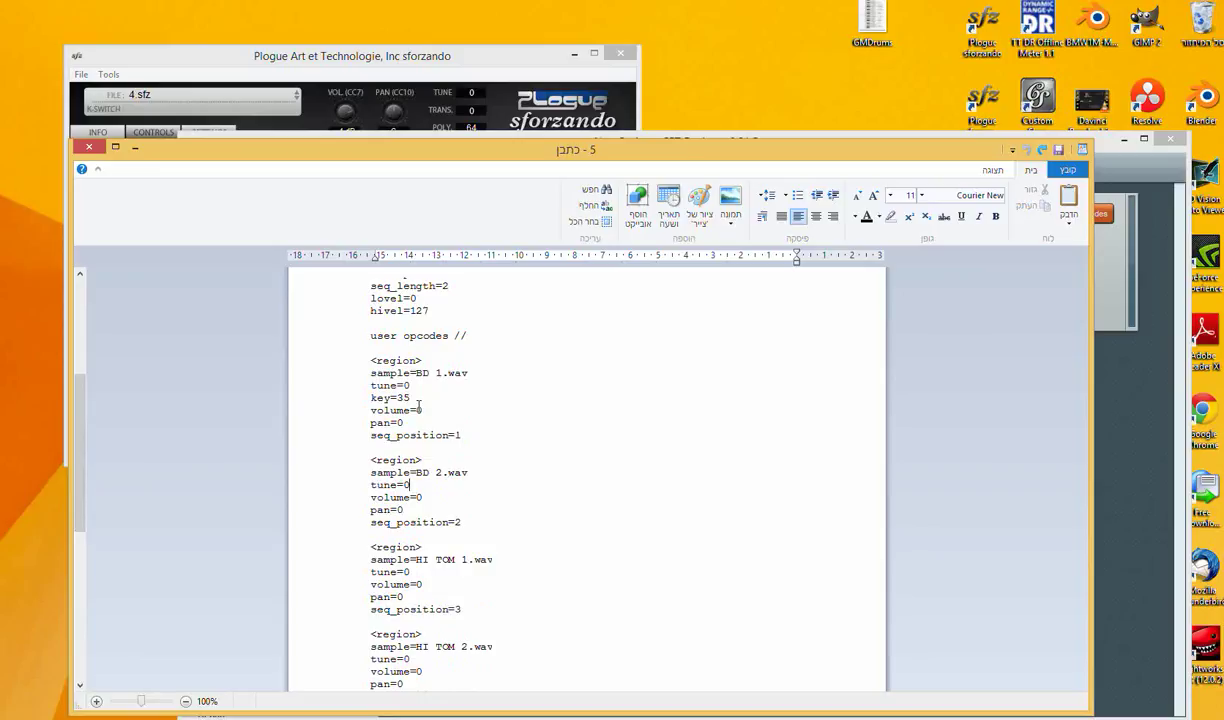
{"action": "key", "text": "Return"}
{"action": "key", "text": "ctrl+v"}
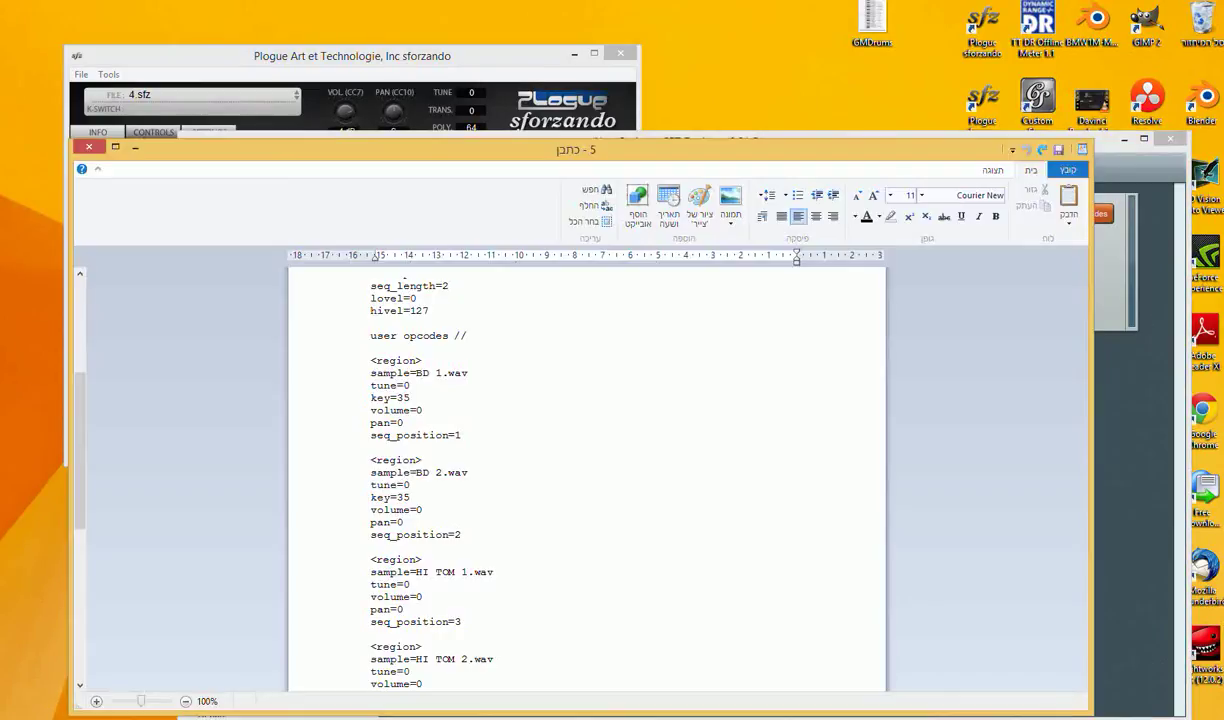
Close the duplicate GMDrums window, check the chart for the Bass Drum 1 key number and return to document 5.
{"action": "mouse_move", "coordinate": [1027, 640]}
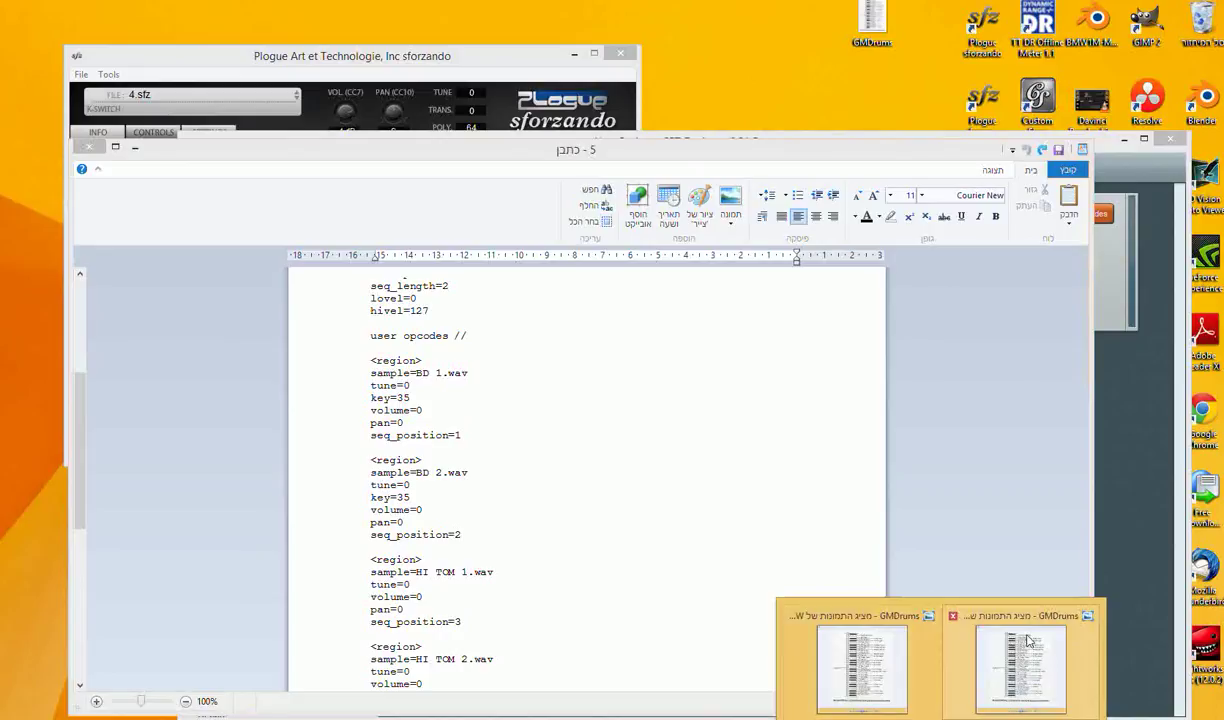
{"action": "left_click", "coordinate": [952, 615]}
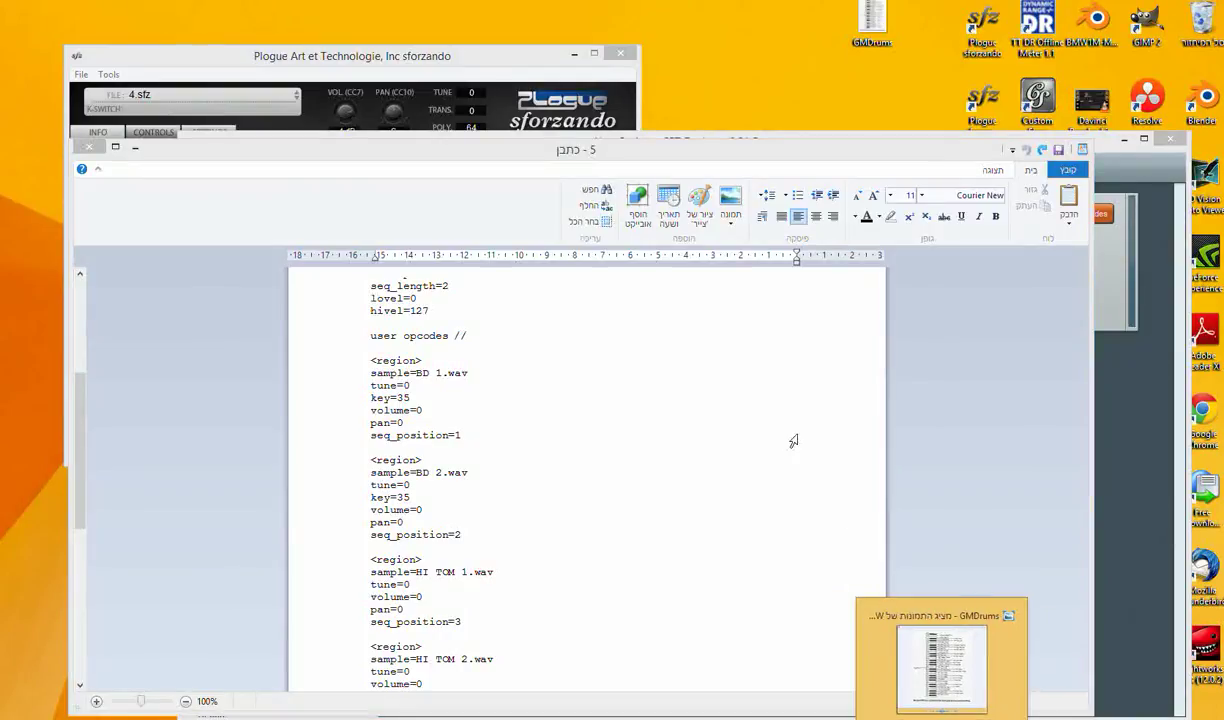
{"action": "left_click", "coordinate": [932, 685]}
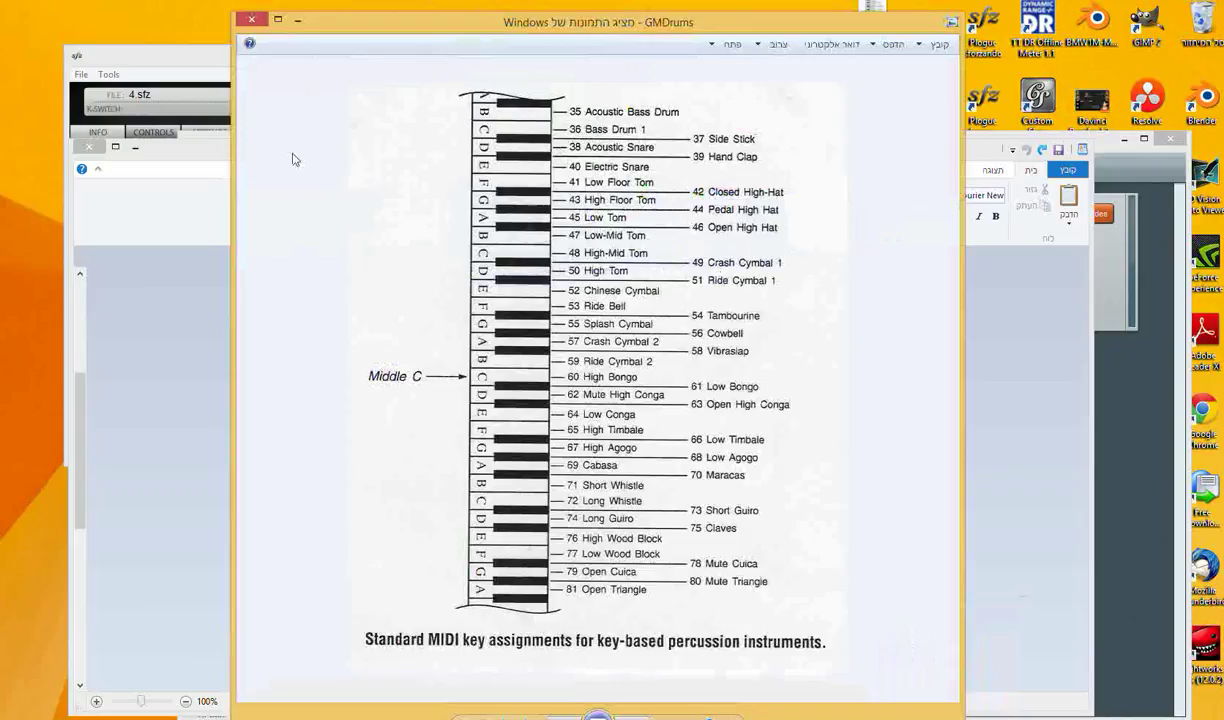
{"action": "left_click", "coordinate": [197, 141]}
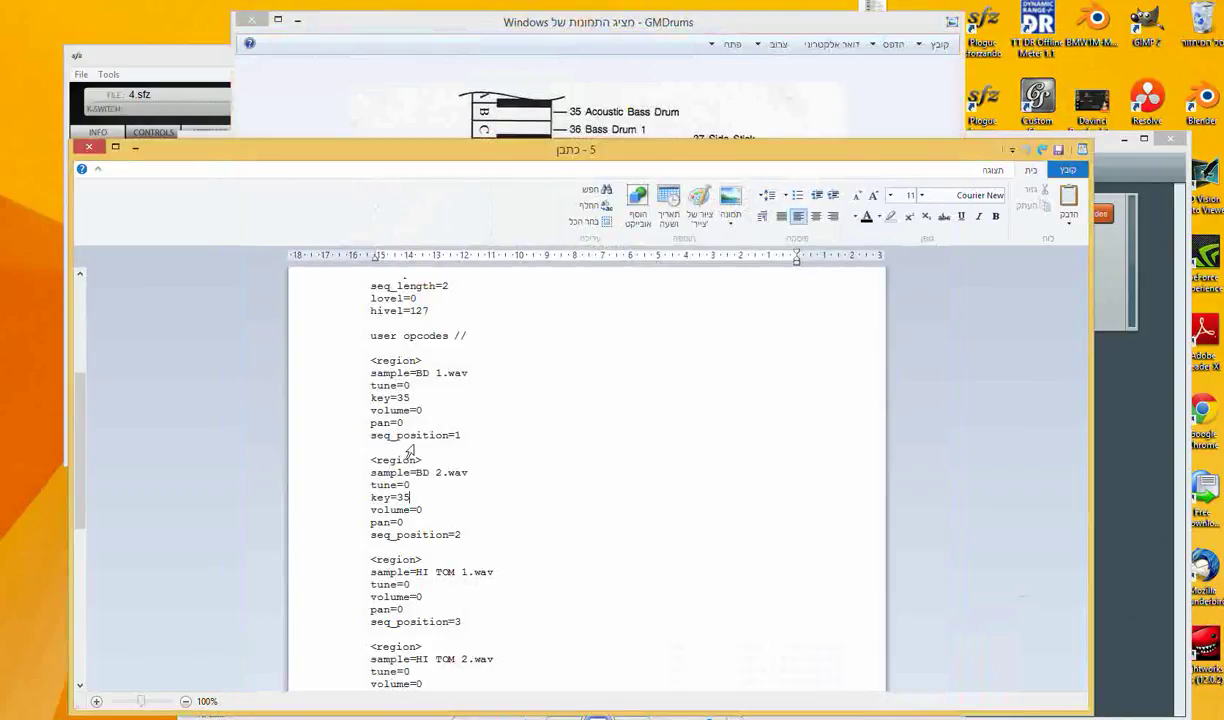
Duplicate the BD 1.wav and BD 2.wav regions directly below the originals and set the copied BD 1.wav region's key to 36.
{"action": "left_click_drag", "start_coordinate": [352, 345], "coordinate": [381, 549]}
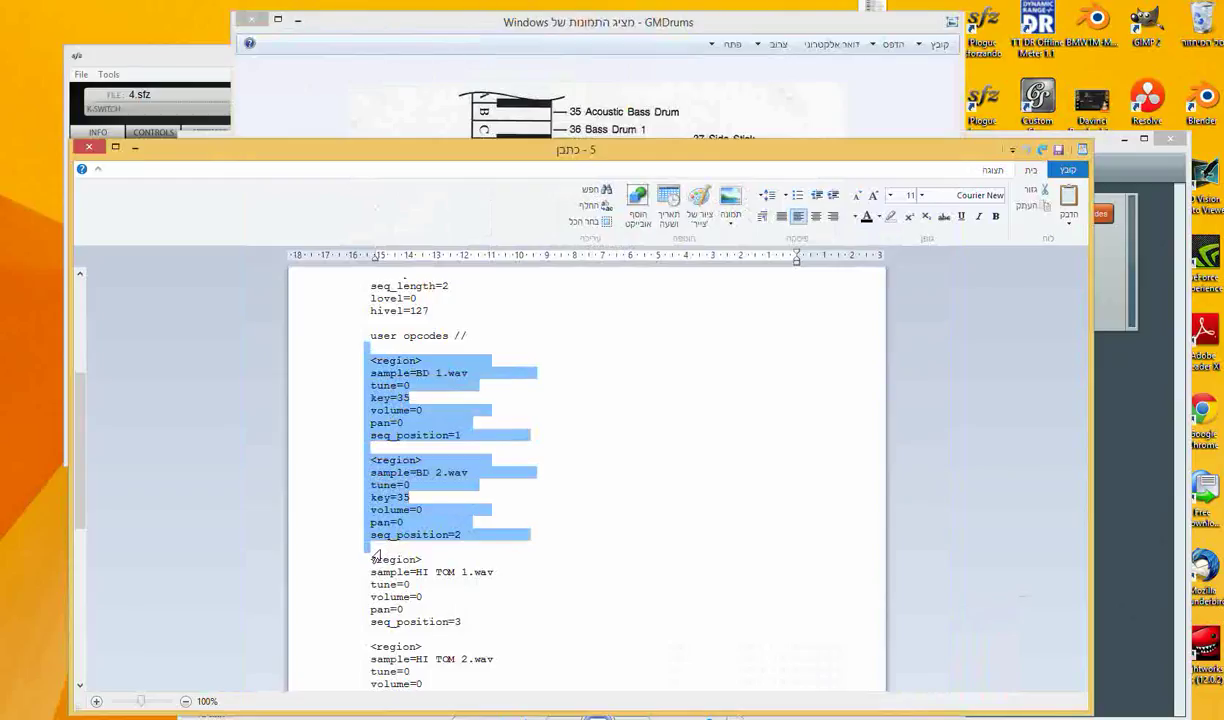
{"action": "left_click", "coordinate": [376, 555]}
{"action": "key", "text": "ctrl+v"}
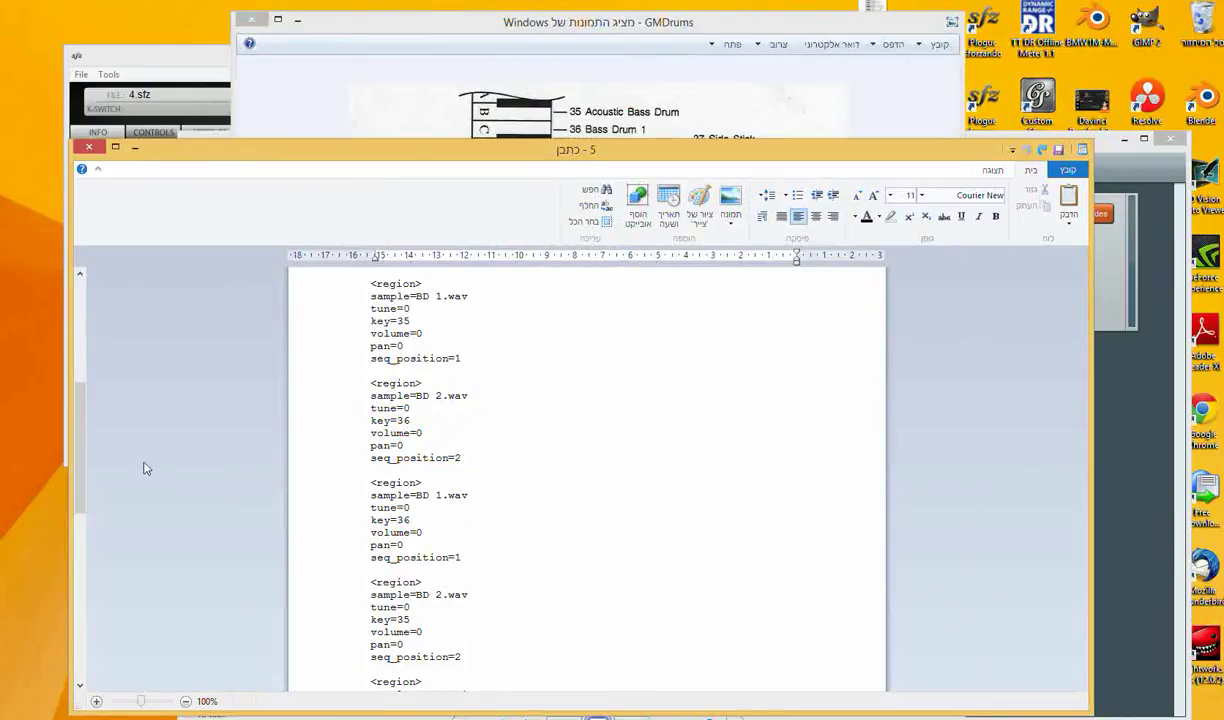
Set the key of the original BD 2.wav region to 35 and of the duplicated BD 2.wav region to 36.
{"action": "scroll", "coordinate": [84, 484], "scroll_direction": "up", "scroll_amount": 4}
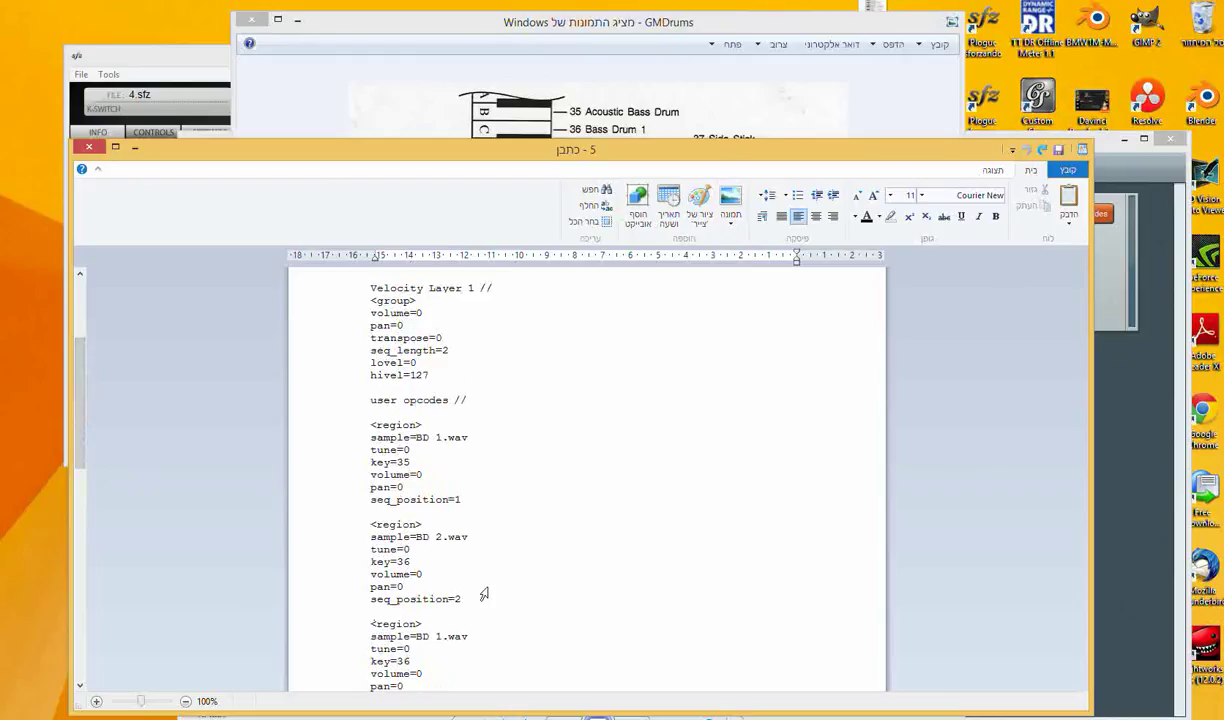
{"action": "left_click", "coordinate": [462, 563]}
{"action": "type", "text": "5"}
{"action": "scroll", "coordinate": [82, 458], "scroll_direction": "down", "scroll_amount": 3}
{"action": "scroll", "coordinate": [80, 458], "scroll_direction": "down", "scroll_amount": 2}
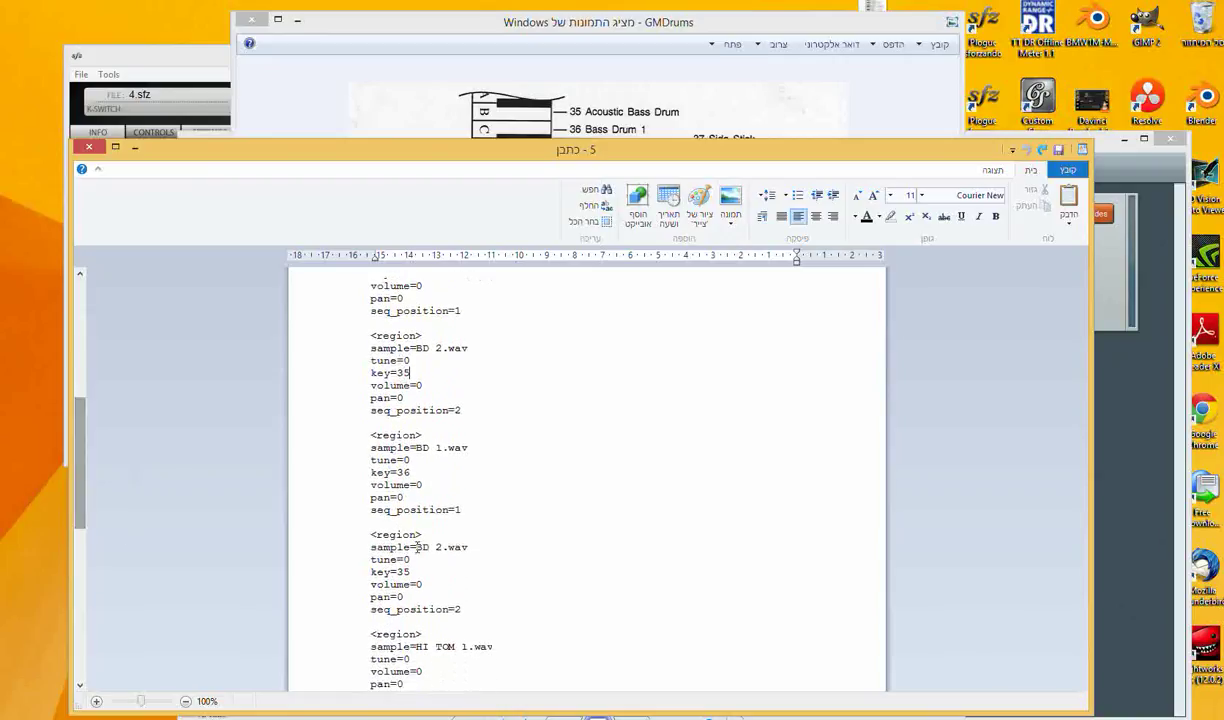
{"action": "left_click", "coordinate": [493, 579]}
{"action": "key", "text": "BackSpace"}
{"action": "type", "text": "6"}
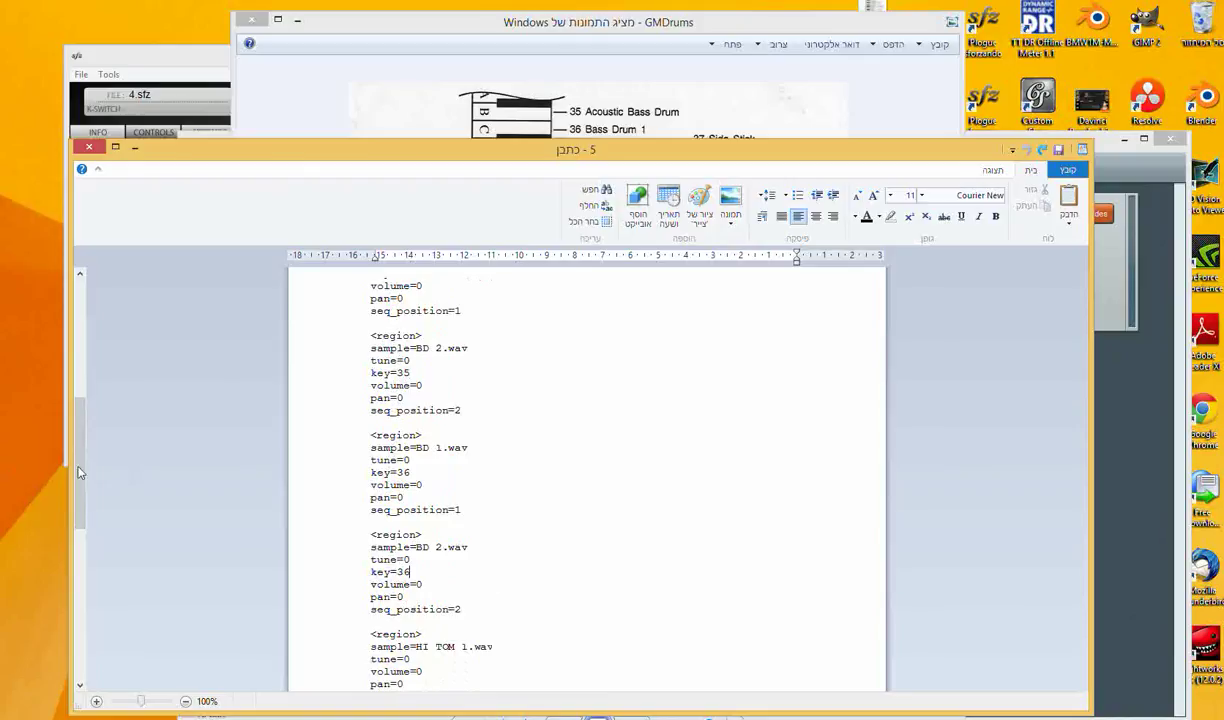
Review the edited regions, save document 5 as plain text without formatting, and switch to sforzando.
{"action": "scroll", "coordinate": [80, 460], "scroll_direction": "up", "scroll_amount": 2}
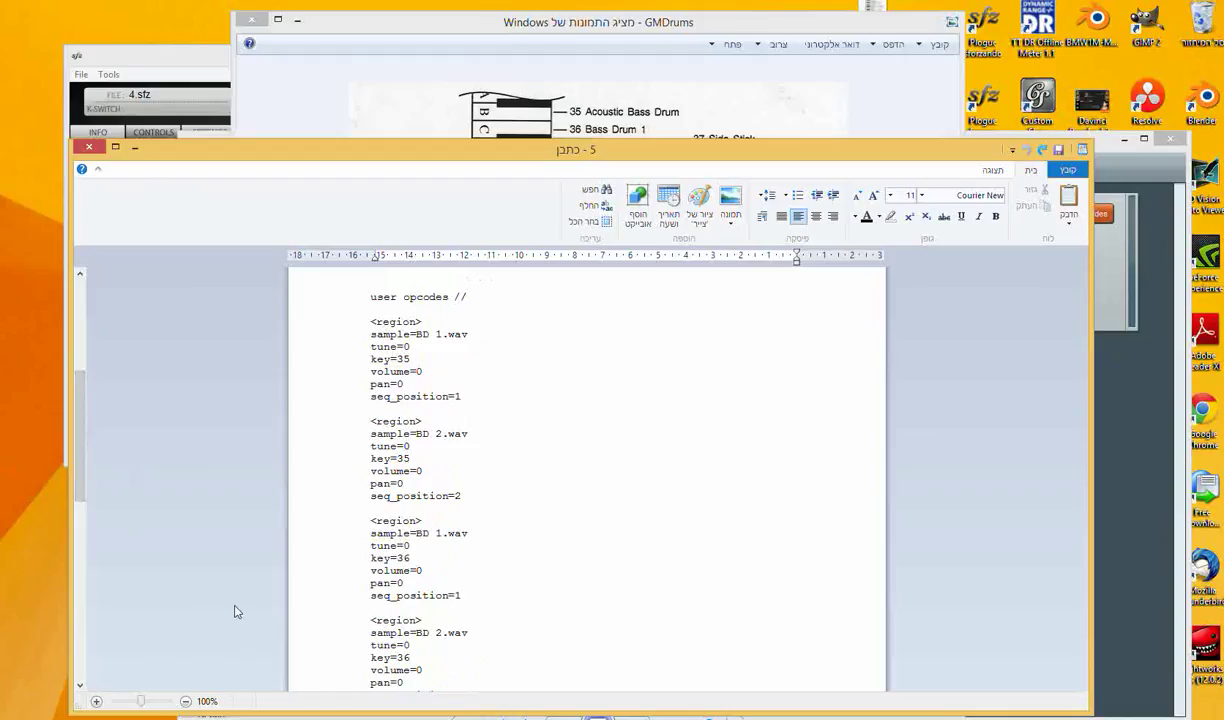
{"action": "left_click_drag", "start_coordinate": [80, 467], "coordinate": [168, 495]}
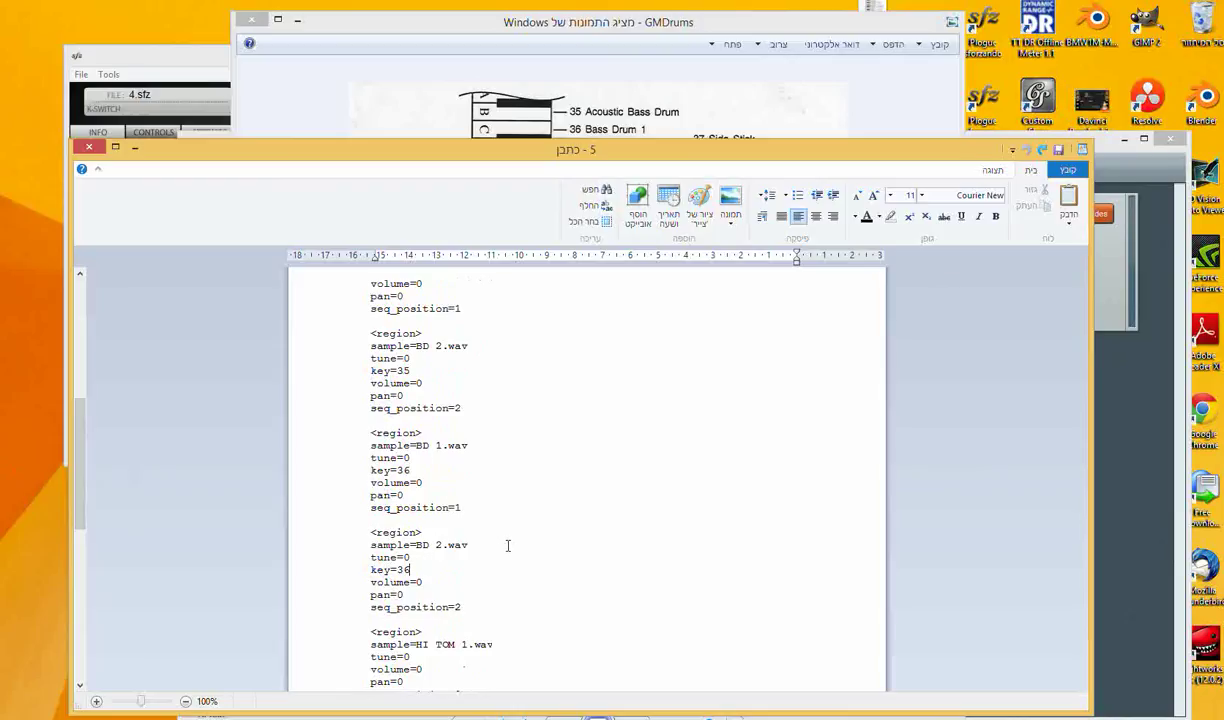
{"action": "scroll", "coordinate": [508, 543], "scroll_direction": "down", "scroll_amount": 8}
{"action": "key", "text": "ctrl+s"}
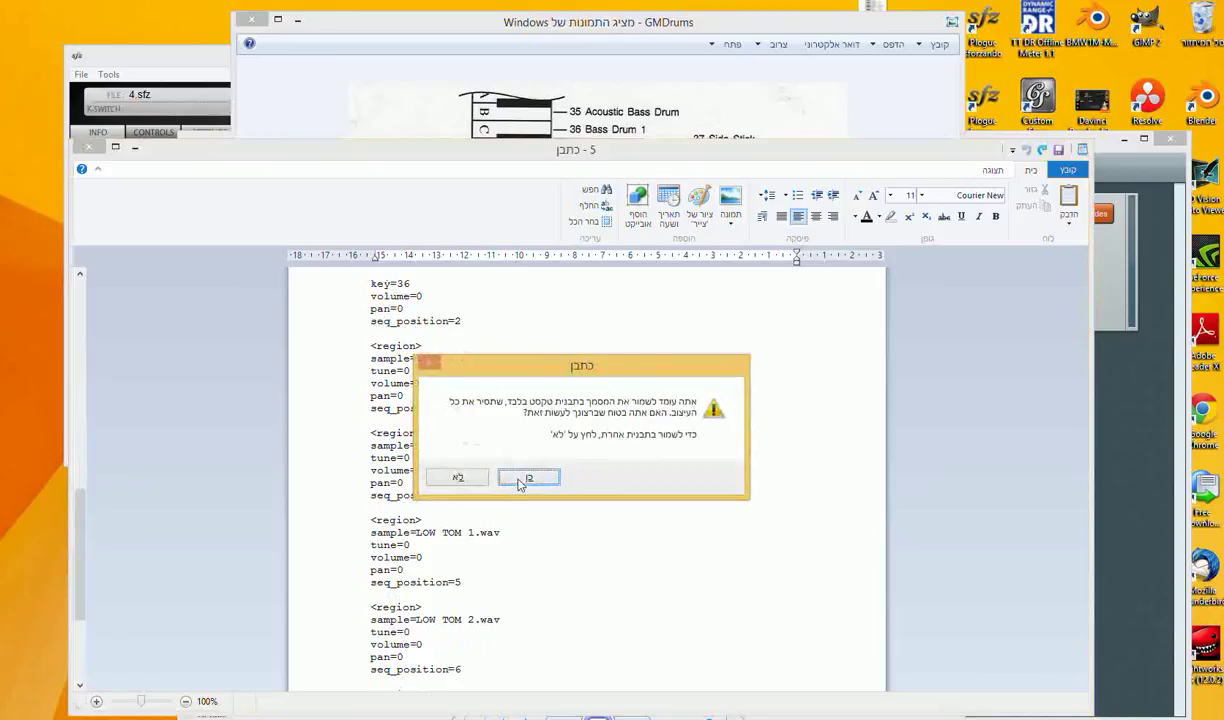
{"action": "left_click", "coordinate": [495, 462]}
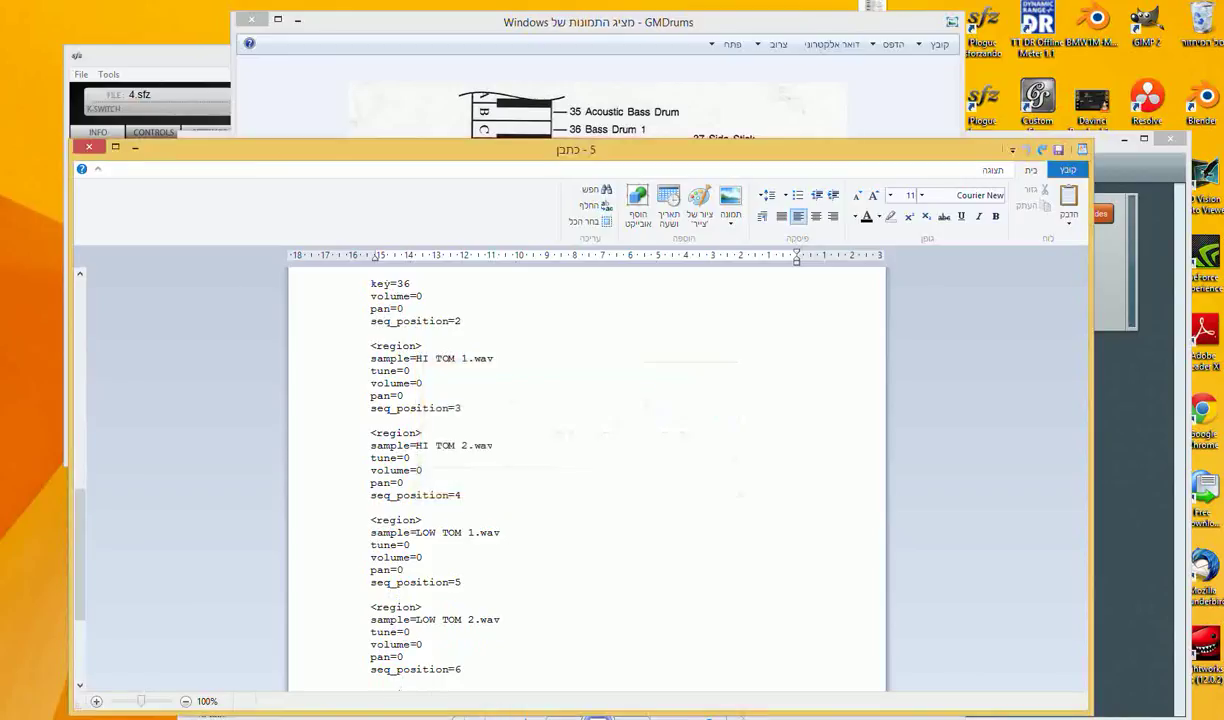
{"action": "left_click", "coordinate": [200, 52]}
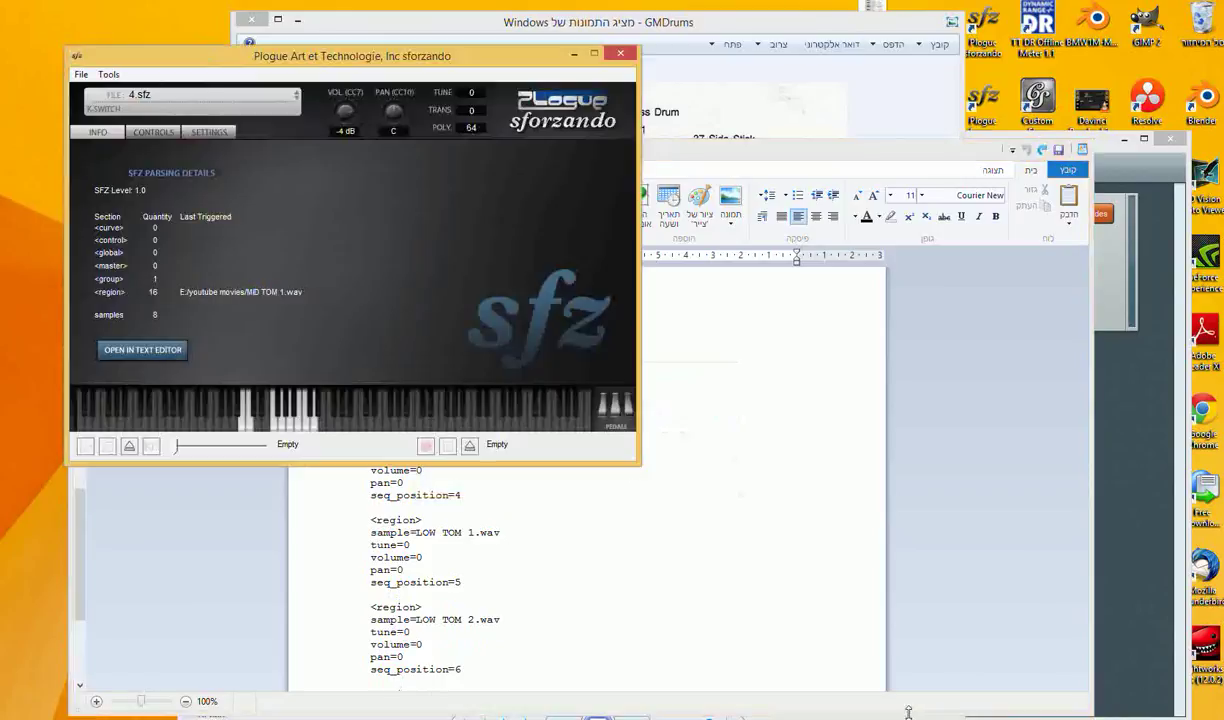
Load file 5 from the youtube movies folder into sforzando and minimize the folder window.
{"action": "key", "text": "alt+Tab"}
{"action": "left_click_drag", "start_coordinate": [670, 318], "coordinate": [117, 375]}
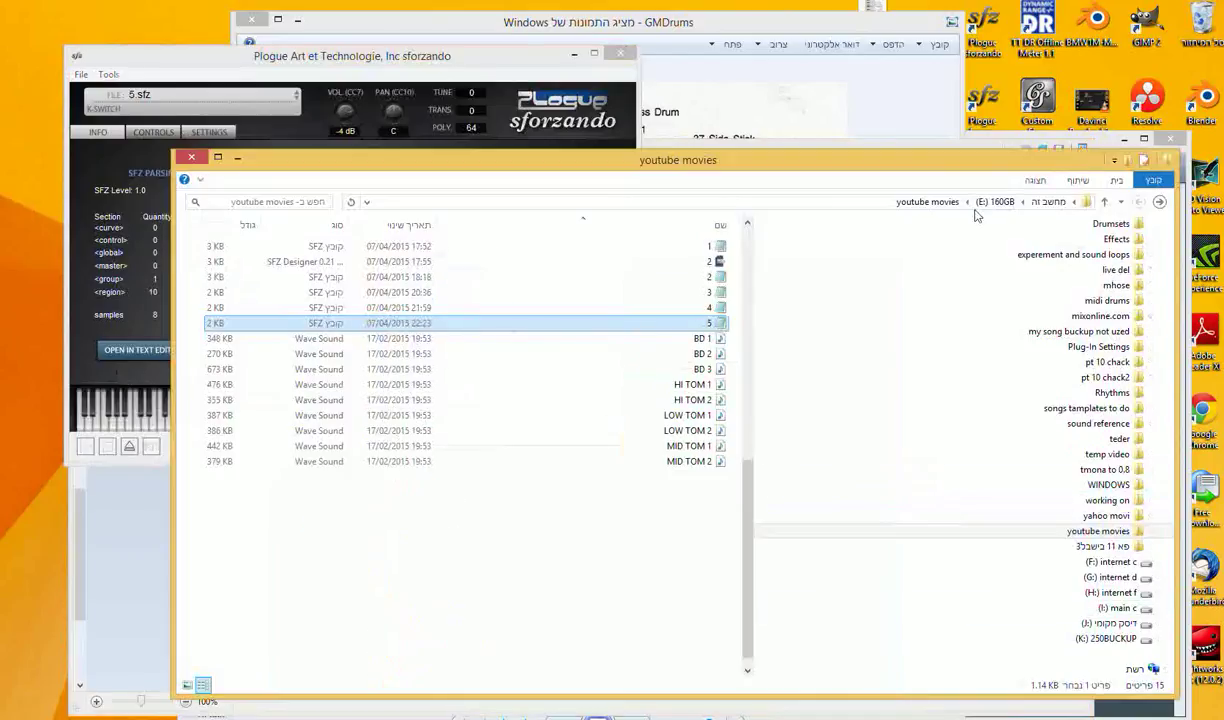
{"action": "left_click", "coordinate": [239, 158]}
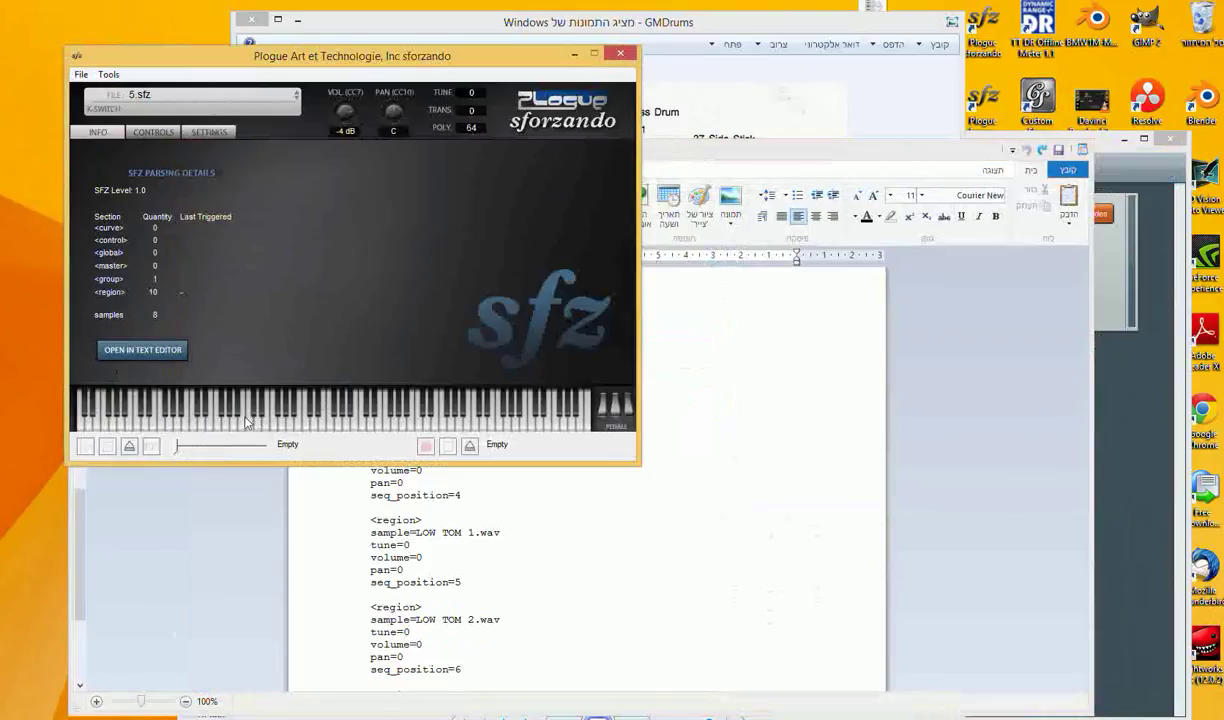
Play the low notes of sforzando's virtual keyboard repeatedly to audition the bass drum samples and their neighbouring keys.
{"action": "mouse_move", "coordinate": [250, 420]}
{"action": "left_mouse_down"}
{"action": "mouse_move", "coordinate": [393, 424]}
{"action": "mouse_move", "coordinate": [210, 428]}
{"action": "left_mouse_up"}
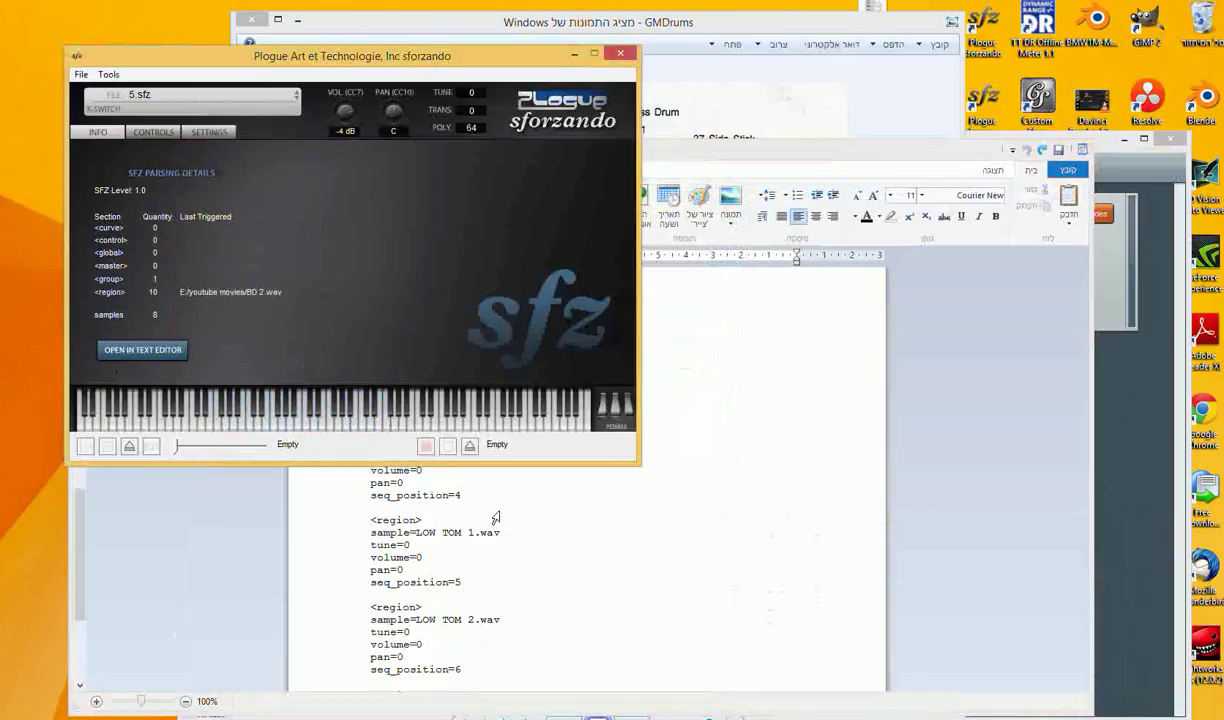
{"action": "left_click", "coordinate": [246, 425]}
{"action": "left_click", "coordinate": [248, 425]}
{"action": "left_click", "coordinate": [251, 425]}
{"action": "left_click", "coordinate": [251, 428]}
{"action": "left_click", "coordinate": [251, 428]}
{"action": "left_click", "coordinate": [246, 426]}
{"action": "left_click", "coordinate": [243, 428]}
{"action": "left_click", "coordinate": [243, 428]}
{"action": "left_click", "coordinate": [231, 429]}
{"action": "left_click", "coordinate": [229, 429]}
{"action": "left_click", "coordinate": [217, 430]}
{"action": "left_click", "coordinate": [208, 430]}
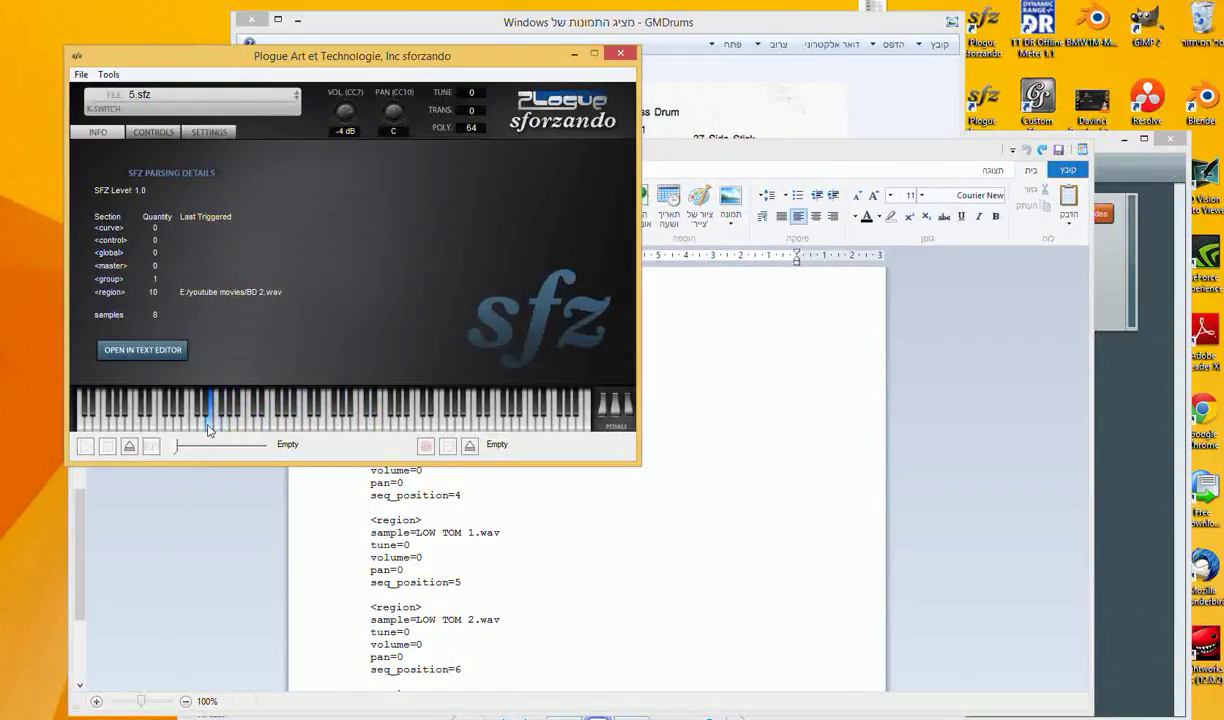
{"action": "left_click", "coordinate": [199, 430]}
{"action": "left_click", "coordinate": [213, 429]}
{"action": "left_click", "coordinate": [251, 428]}
{"action": "left_click", "coordinate": [242, 430]}
{"action": "left_click", "coordinate": [242, 430]}
{"action": "left_click", "coordinate": [242, 430]}
{"action": "left_click", "coordinate": [242, 430]}
{"action": "mouse_move", "coordinate": [242, 430]}
{"action": "left_mouse_down"}
{"action": "mouse_move", "coordinate": [382, 434]}
{"action": "mouse_move", "coordinate": [222, 430]}
{"action": "mouse_move", "coordinate": [361, 430]}
{"action": "left_mouse_up"}
Compare the tom regions in document 5 with the GMDrums chart to find the High-Mid Tom and High Tom key numbers.
{"action": "left_click", "coordinate": [848, 152]}
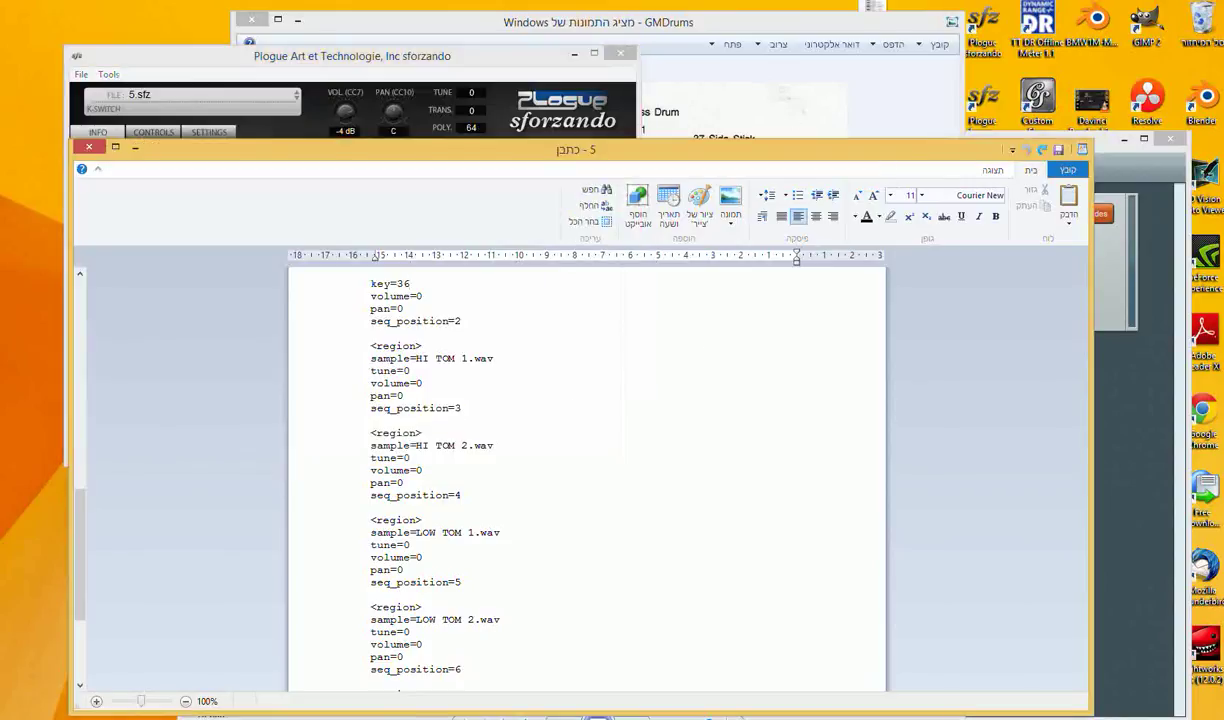
{"action": "left_click", "coordinate": [597, 716]}
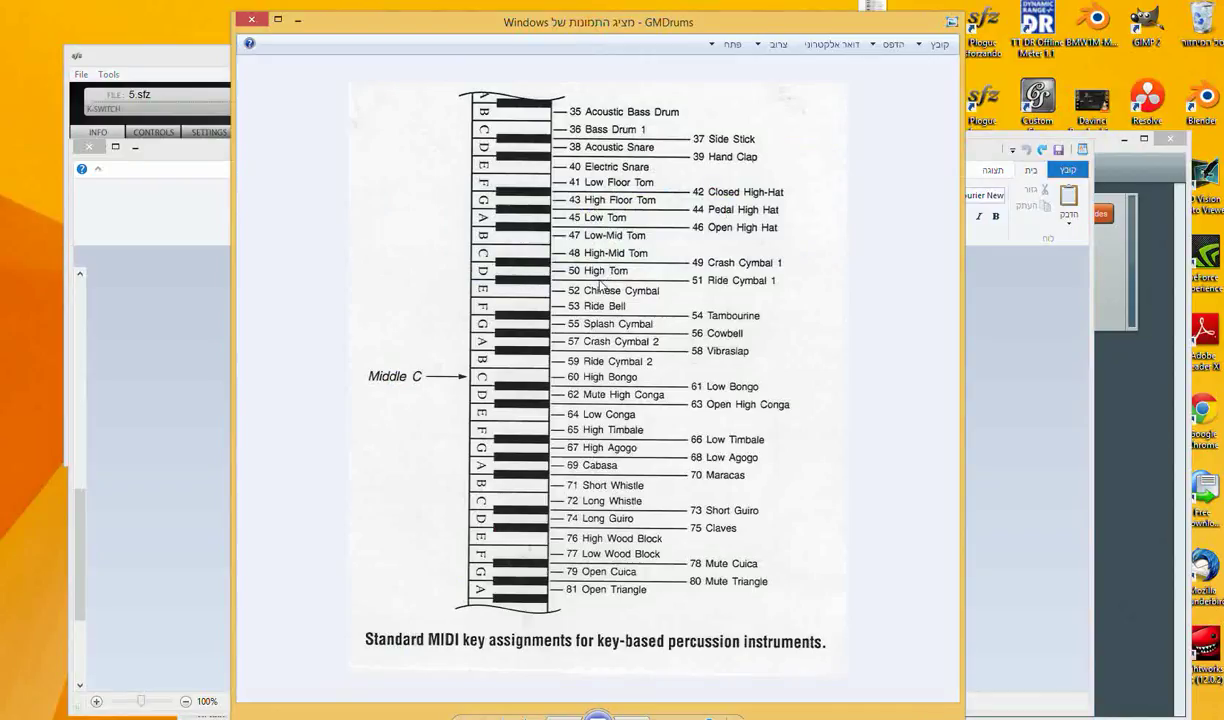
{"action": "left_click", "coordinate": [968, 150]}
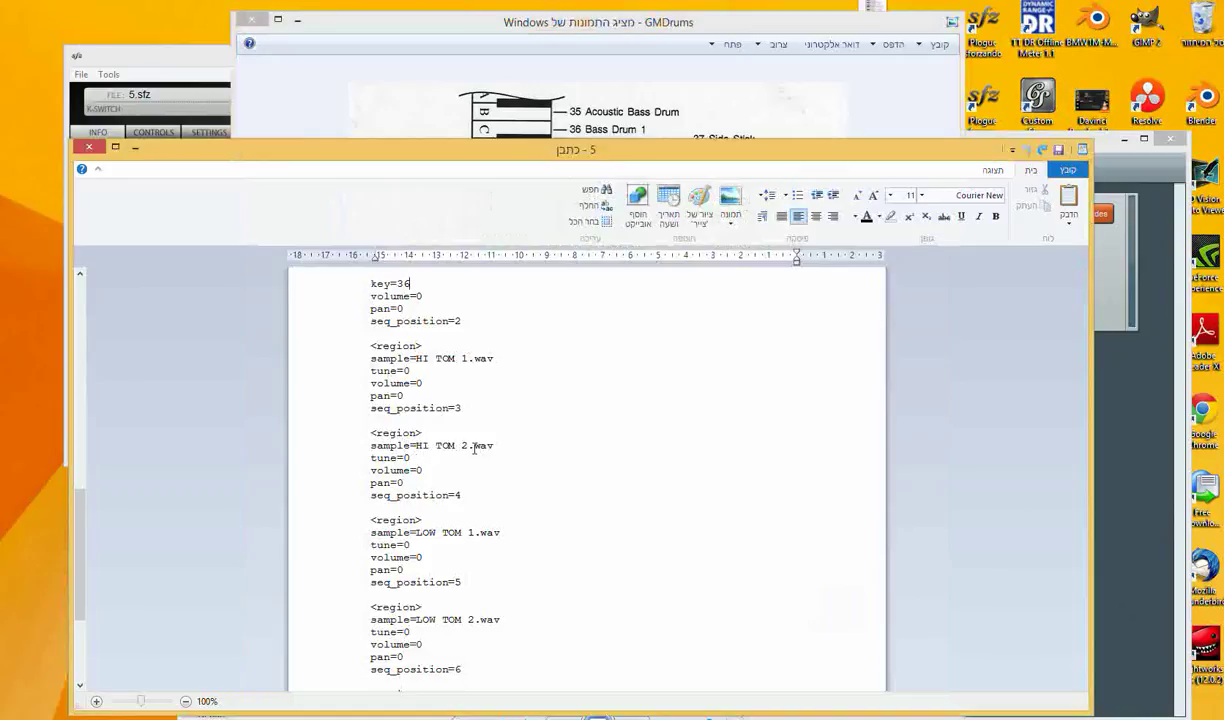
{"action": "left_click", "coordinate": [703, 21]}
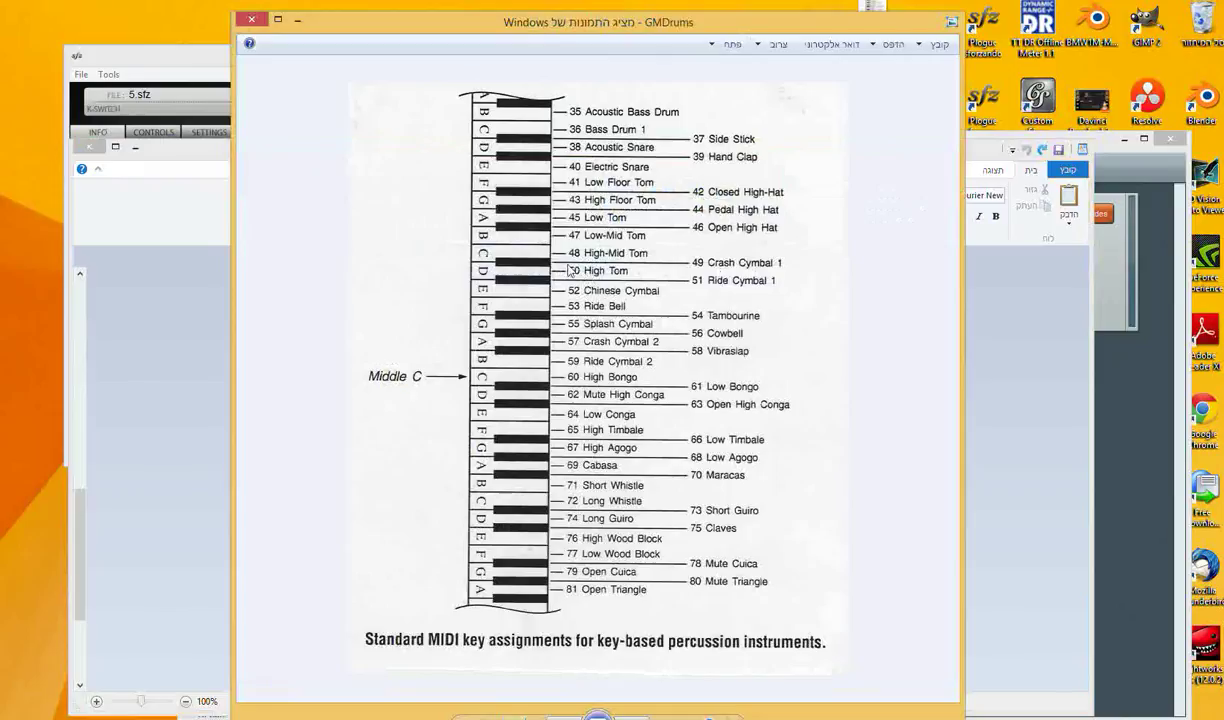
{"action": "left_click", "coordinate": [190, 96]}
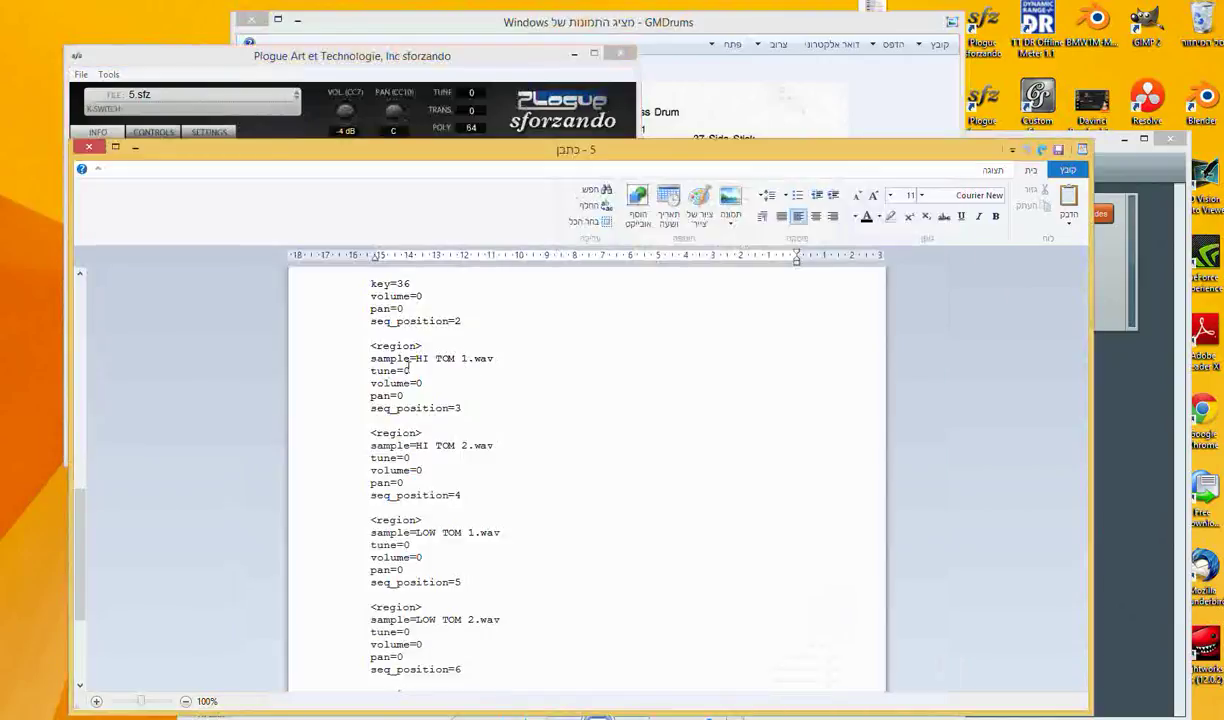
Copy the key=36 line into the HI TOM 2.wav region below its tune line and set the copied key to 48.
{"action": "left_click_drag", "start_coordinate": [372, 284], "coordinate": [405, 289]}
{"action": "key", "text": "ctrl+c"}
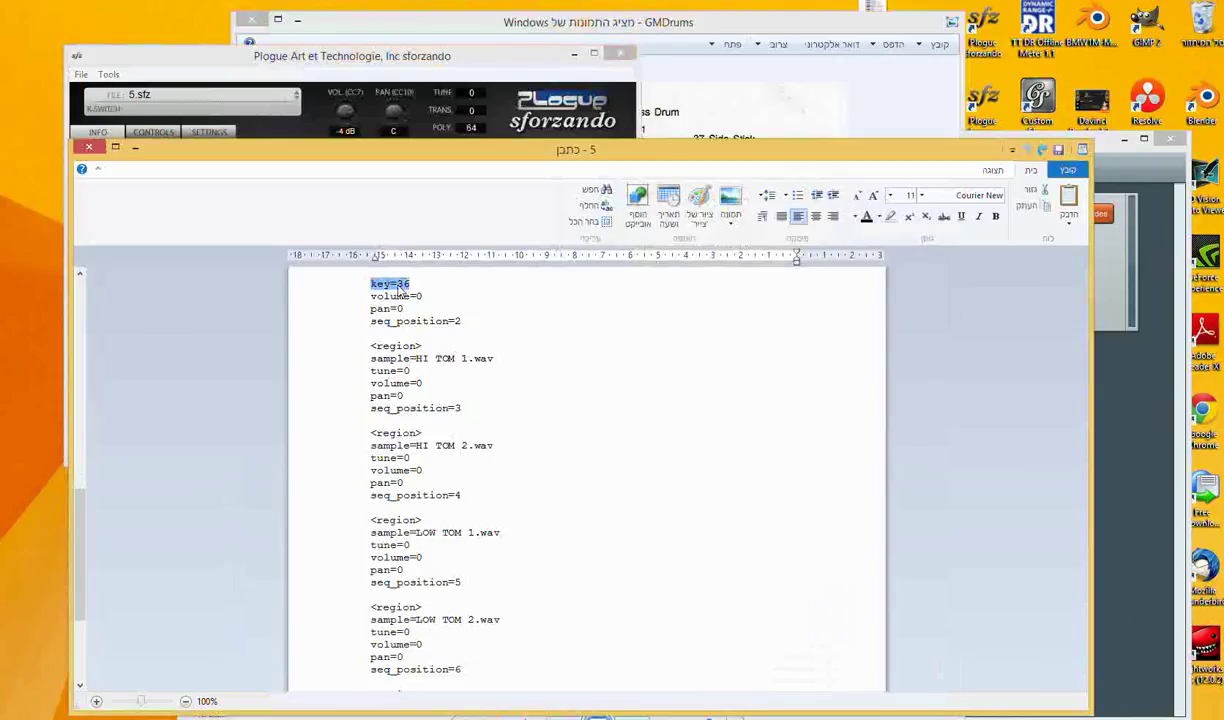
{"action": "left_click", "coordinate": [395, 438]}
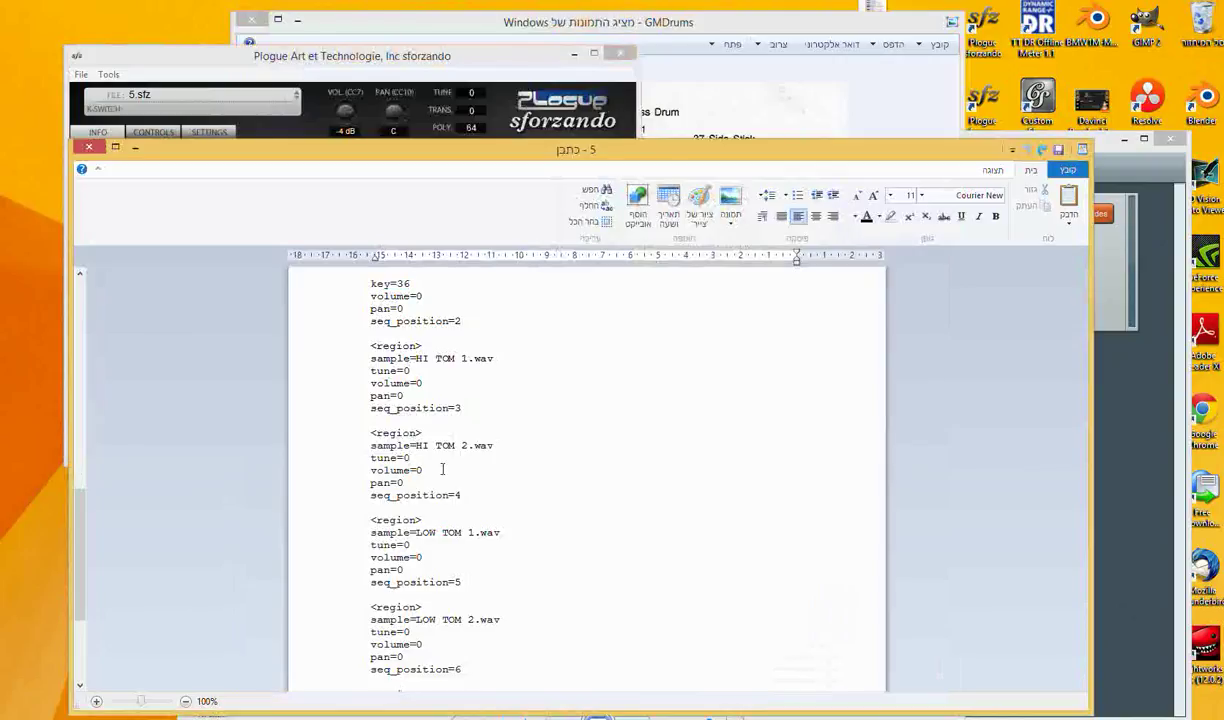
{"action": "key", "text": "Return"}
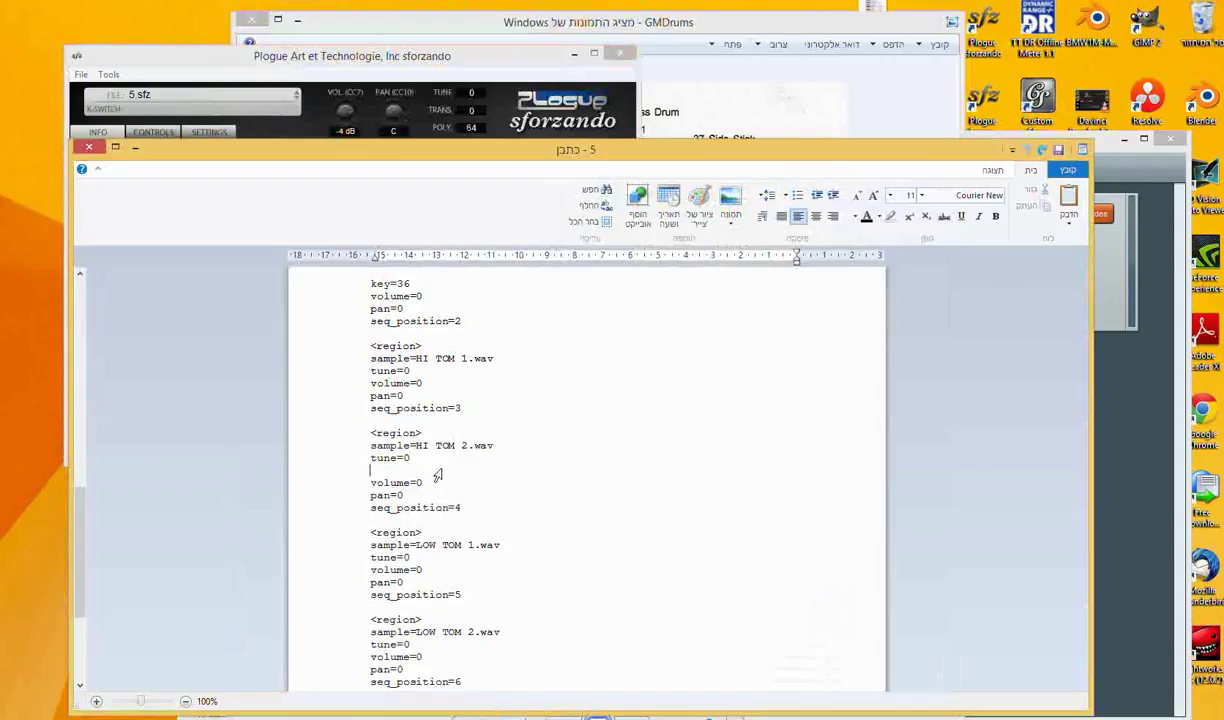
{"action": "key", "text": "ctrl+v"}
{"action": "key", "text": "BackSpace"}
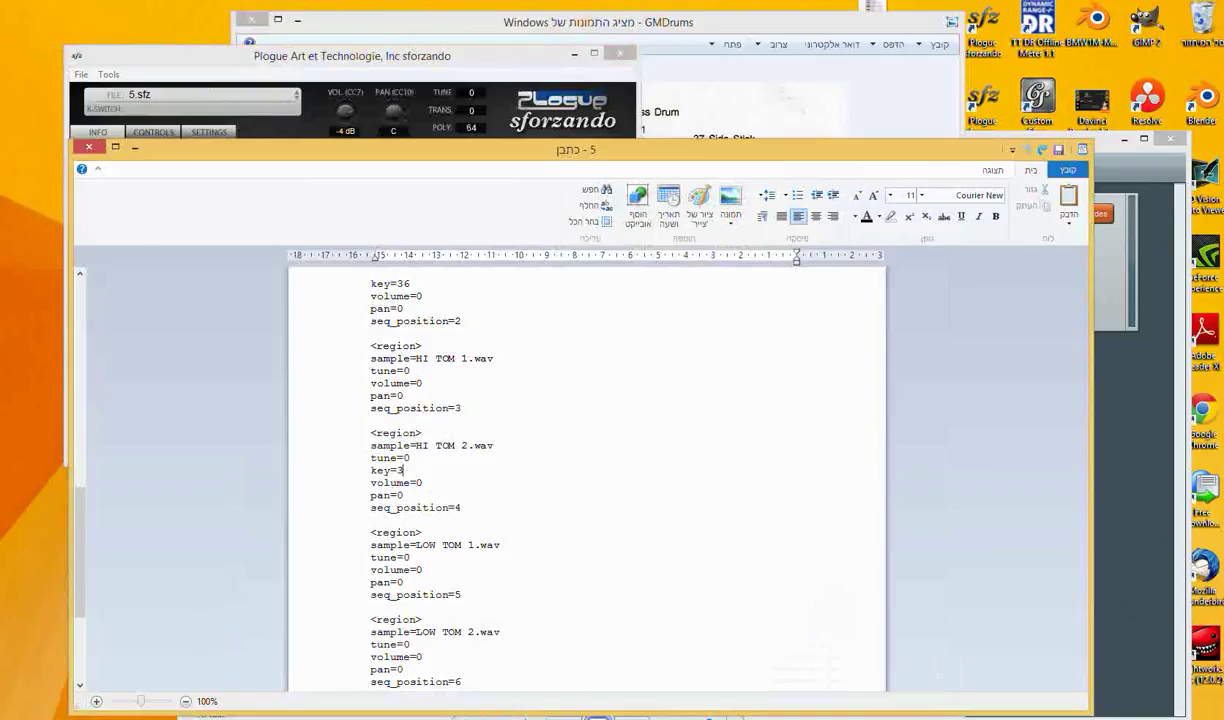
{"action": "key", "text": "BackSpace"}
{"action": "type", "text": "4"}
Copy the key=48 line into the LOW TOM 1.wav region directly below its tune line.
{"action": "left_click_drag", "start_coordinate": [372, 470], "coordinate": [409, 476]}
{"action": "key", "text": "ctrl+c"}
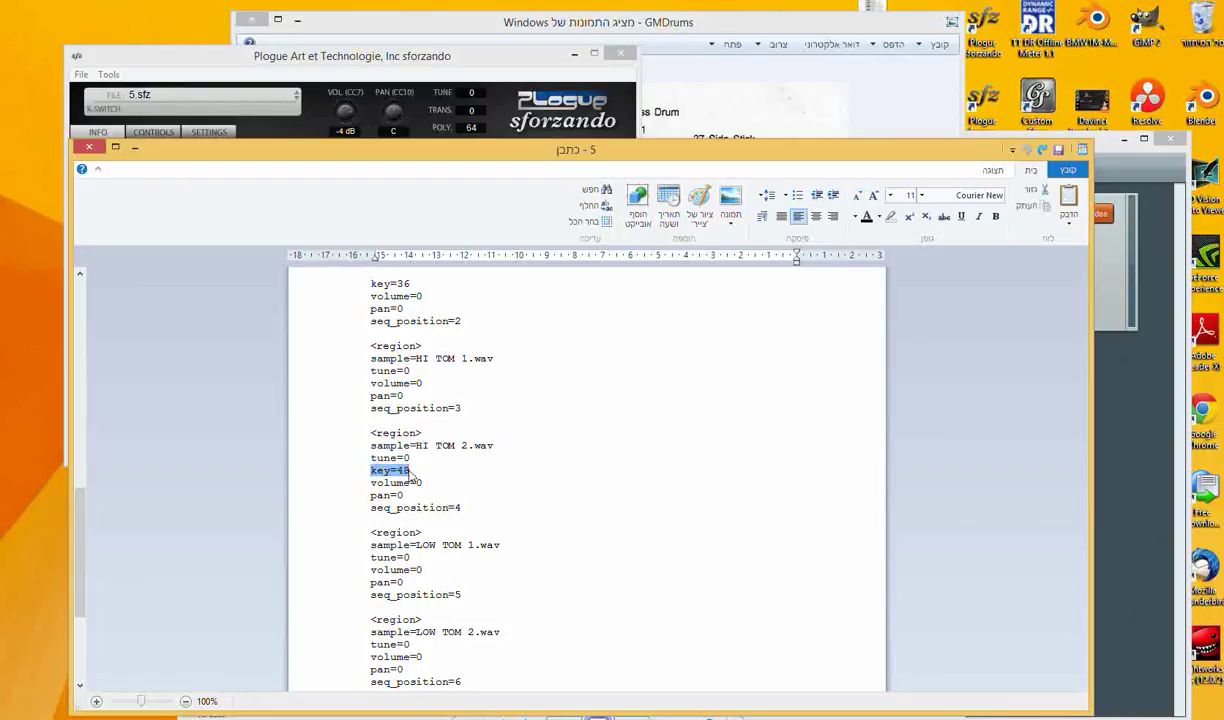
{"action": "left_click", "coordinate": [413, 562]}
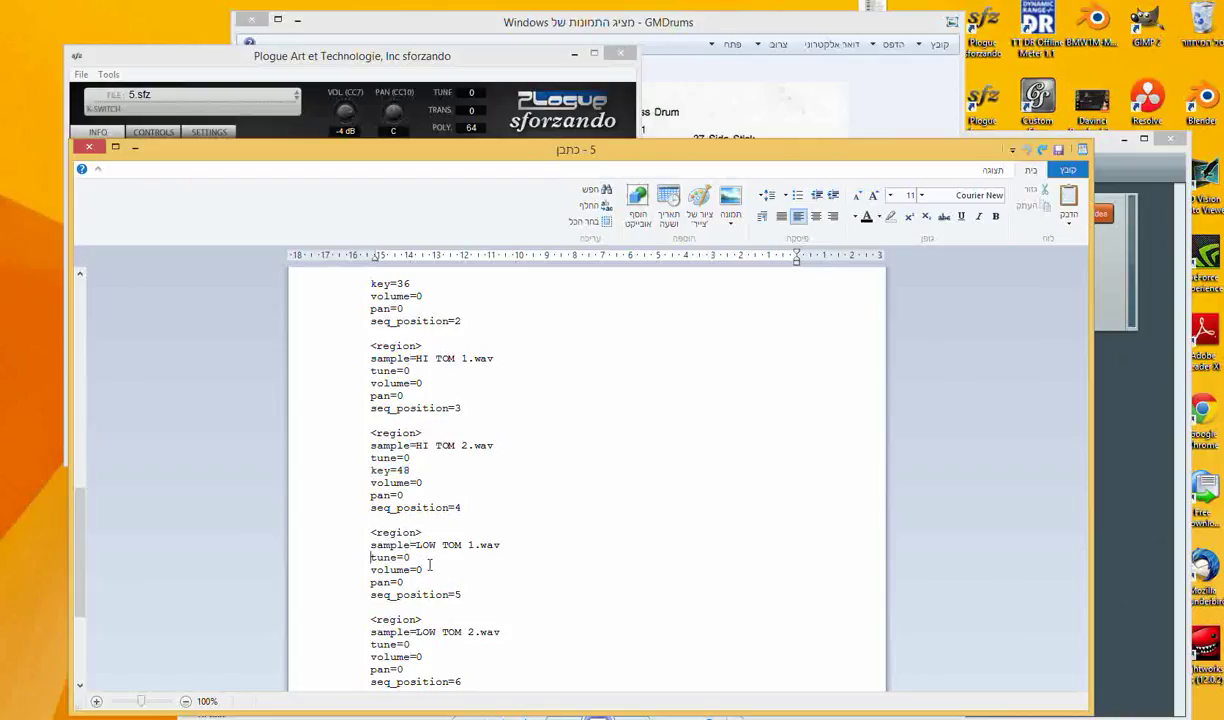
{"action": "key", "text": "Return"}
{"action": "key", "text": "ctrl+v"}
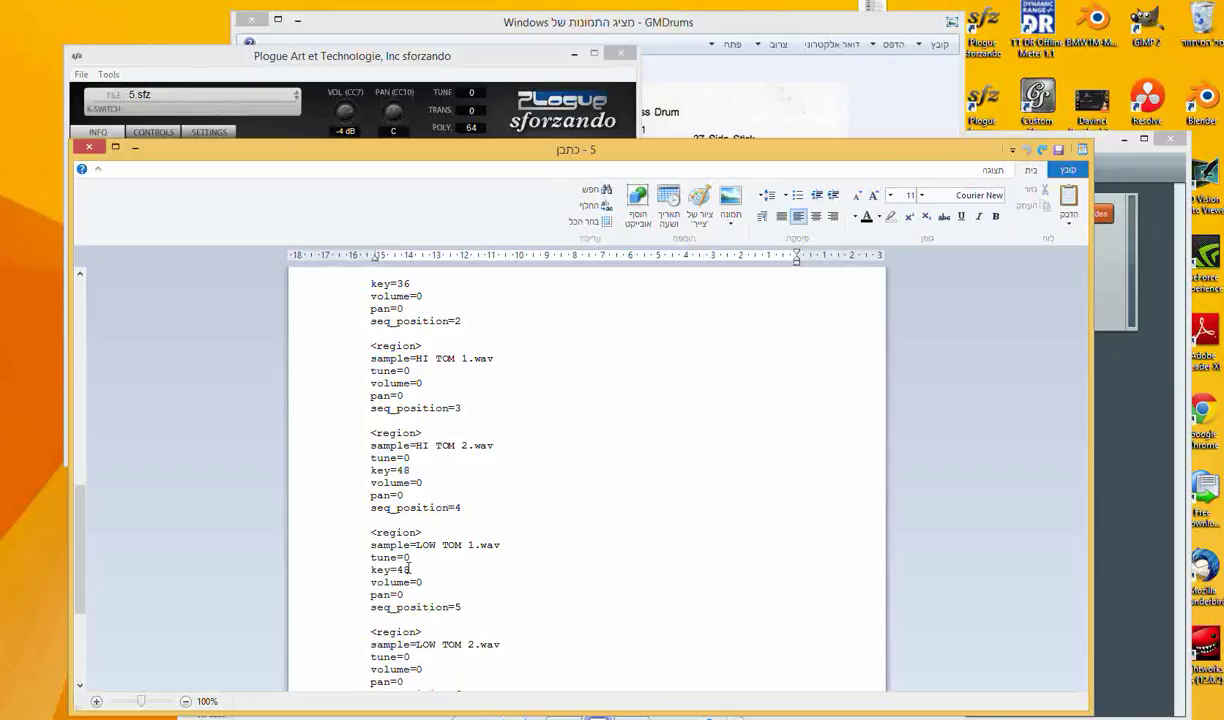
Set seq_position to 1 in the HI TOM 1.wav region and to 2 in the HI TOM 2.wav region.
{"action": "left_click", "coordinate": [459, 509]}
{"action": "left_click_drag", "start_coordinate": [87, 568], "coordinate": [87, 437]}
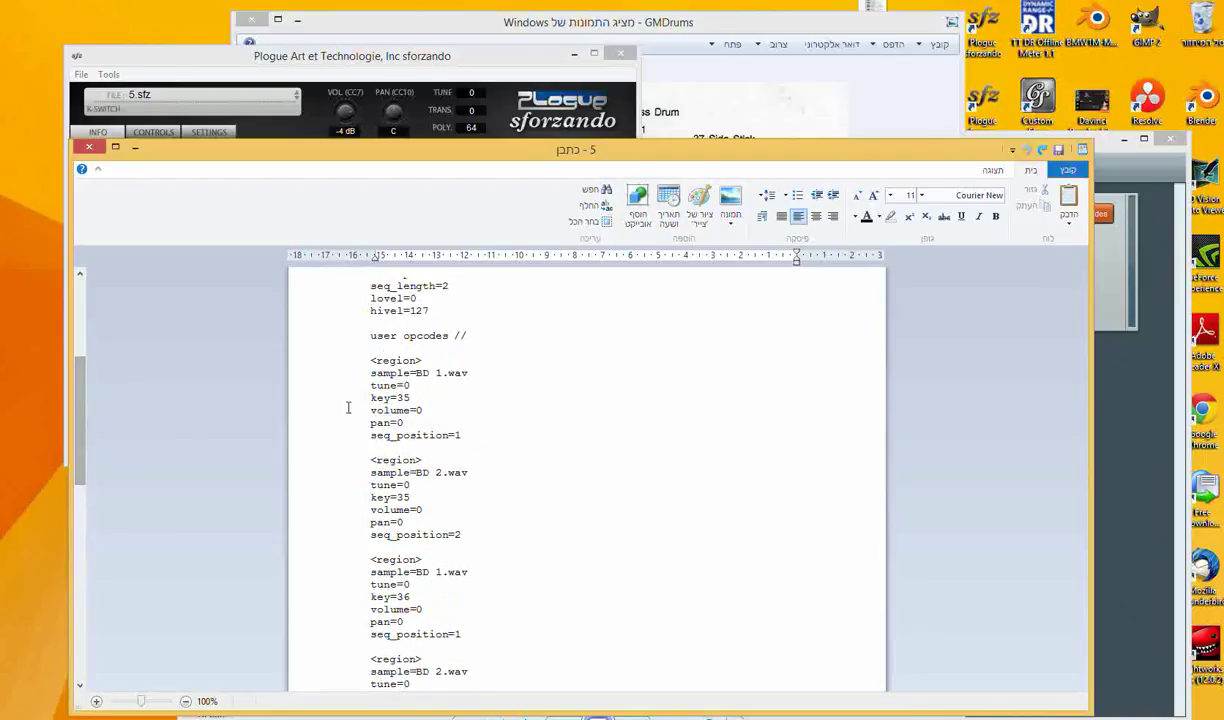
{"action": "left_click_drag", "start_coordinate": [78, 372], "coordinate": [78, 340]}
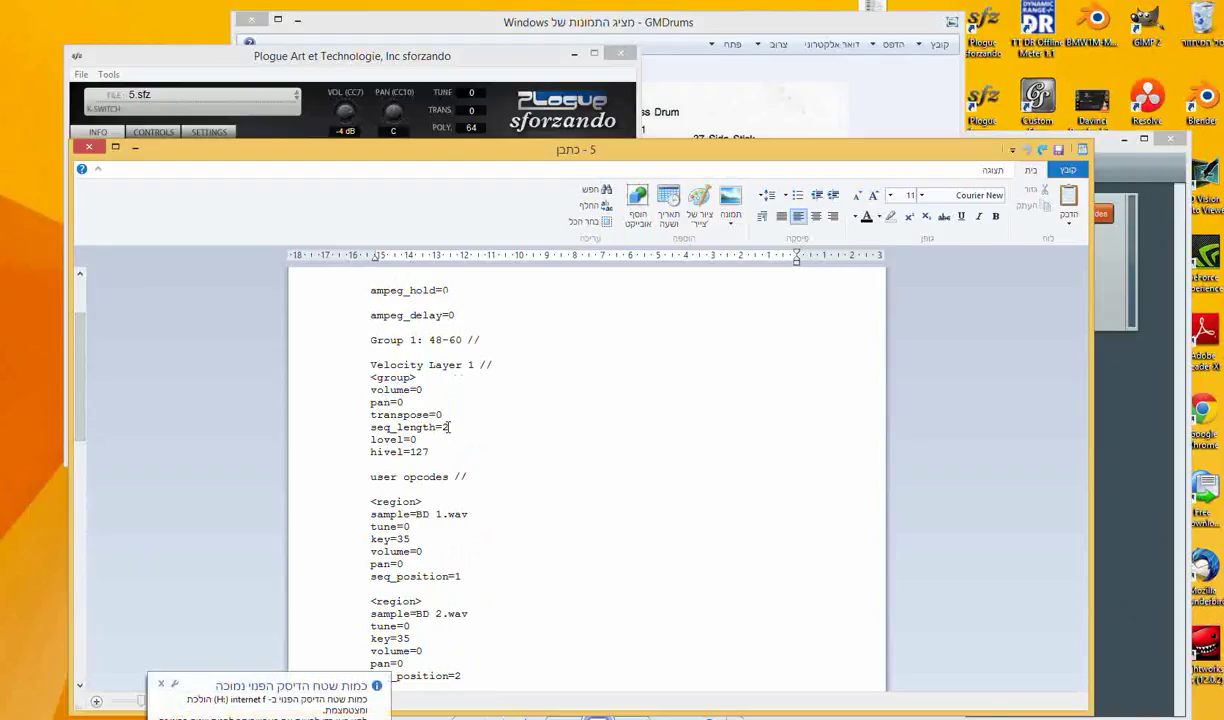
{"action": "left_click_drag", "start_coordinate": [76, 382], "coordinate": [80, 577]}
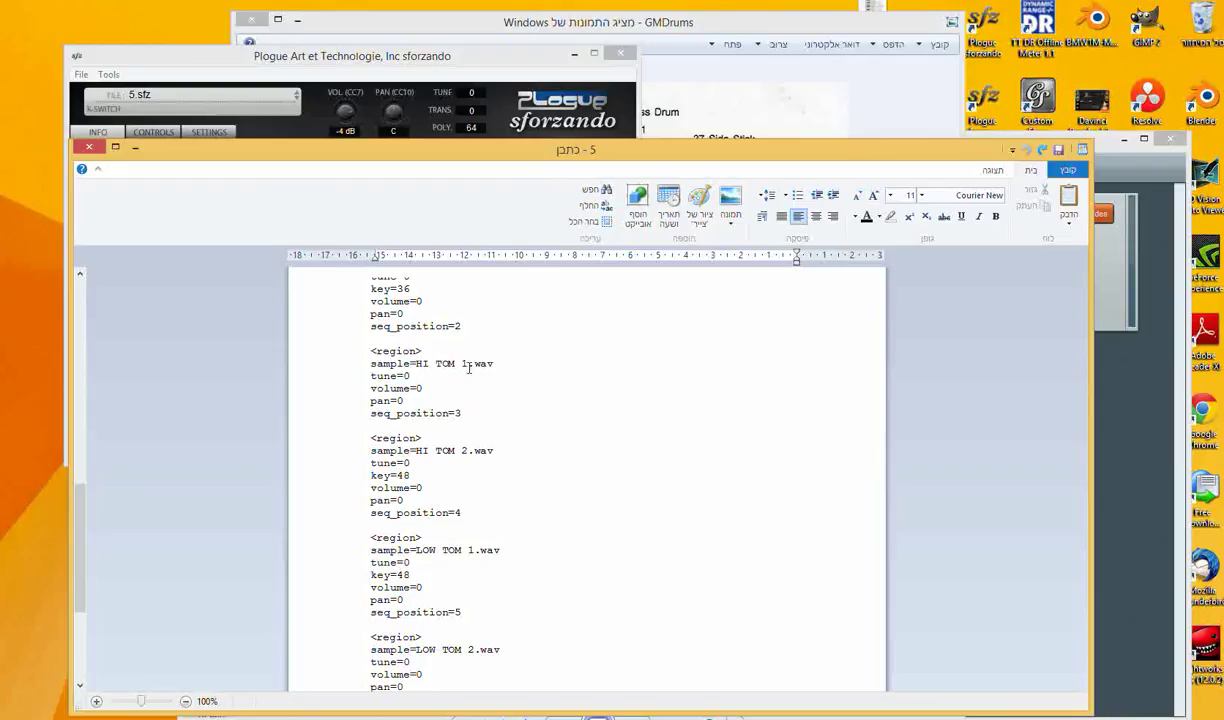
{"action": "left_click", "coordinate": [458, 413]}
{"action": "key", "text": "BackSpace"}
{"action": "type", "text": "1"}
Duplicate the HI TOM 1.wav and HI TOM 2.wav regions below the originals, leaving a blank line before the LOW TOM 1.wav region.
{"action": "left_click_drag", "start_coordinate": [370, 339], "coordinate": [400, 527]}
{"action": "key", "text": "ctrl+c"}
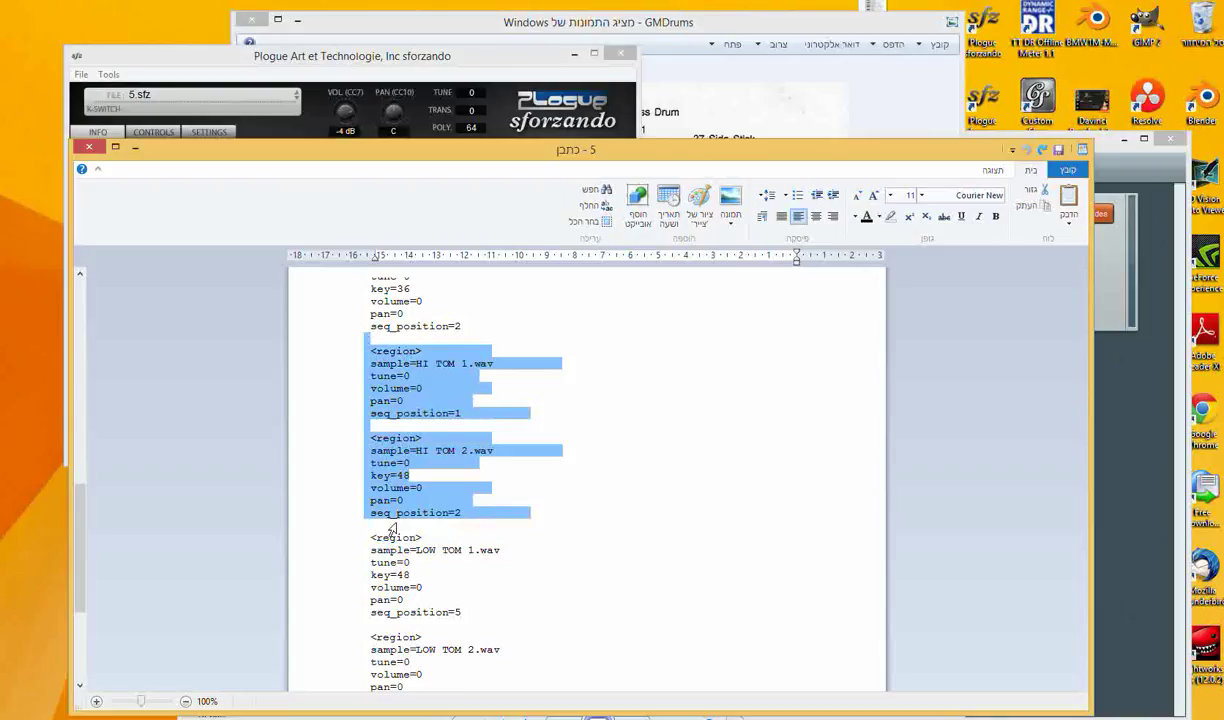
{"action": "left_click", "coordinate": [367, 526]}
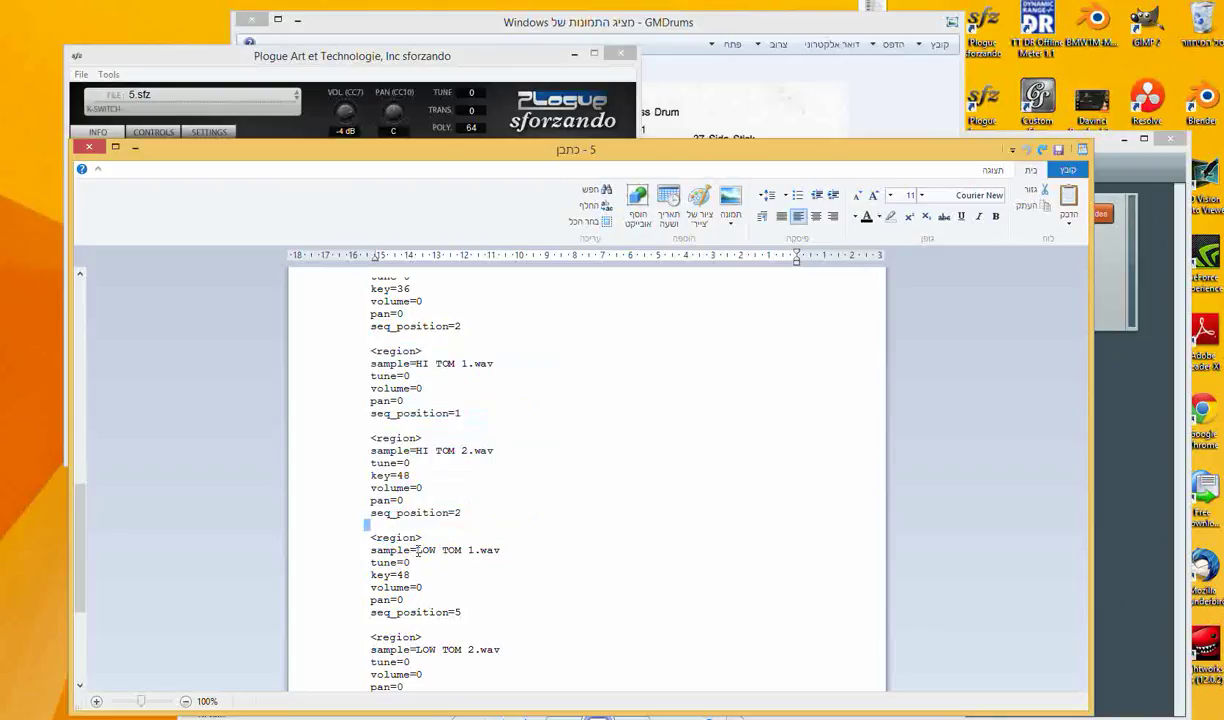
{"action": "key", "text": "ctrl+v"}
{"action": "left_click_drag", "start_coordinate": [80, 487], "coordinate": [80, 501]}
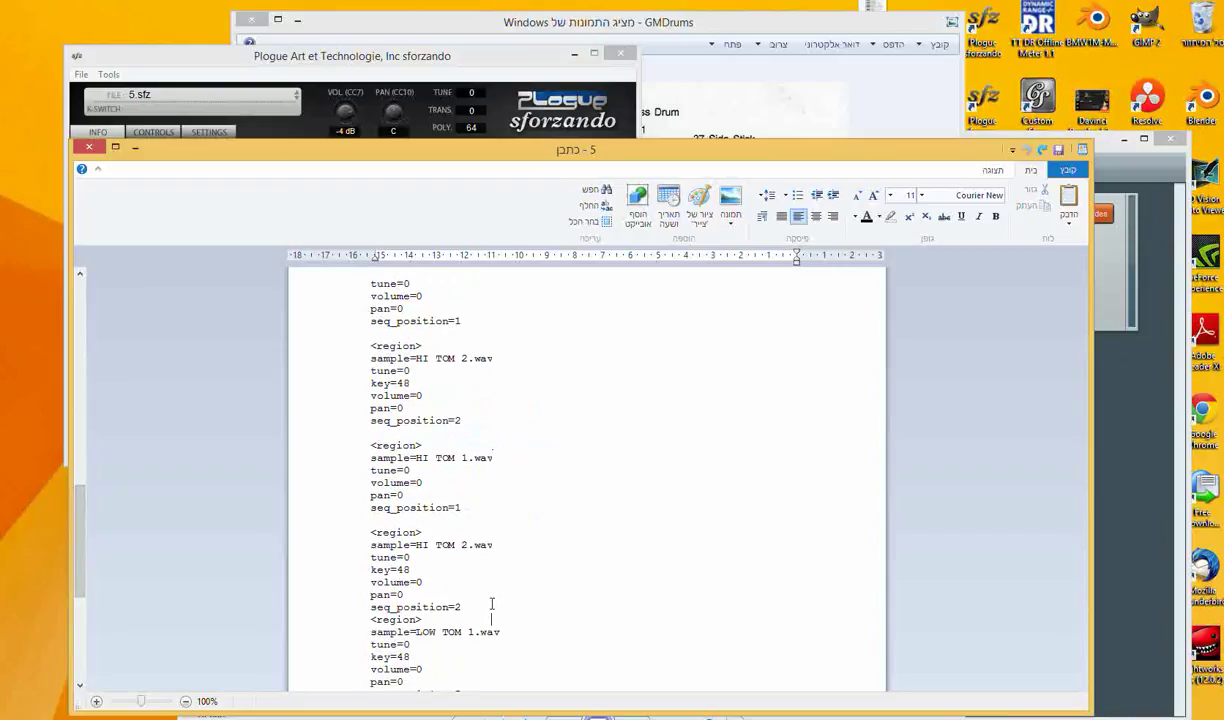
{"action": "left_click", "coordinate": [492, 604]}
{"action": "key", "text": "Return"}
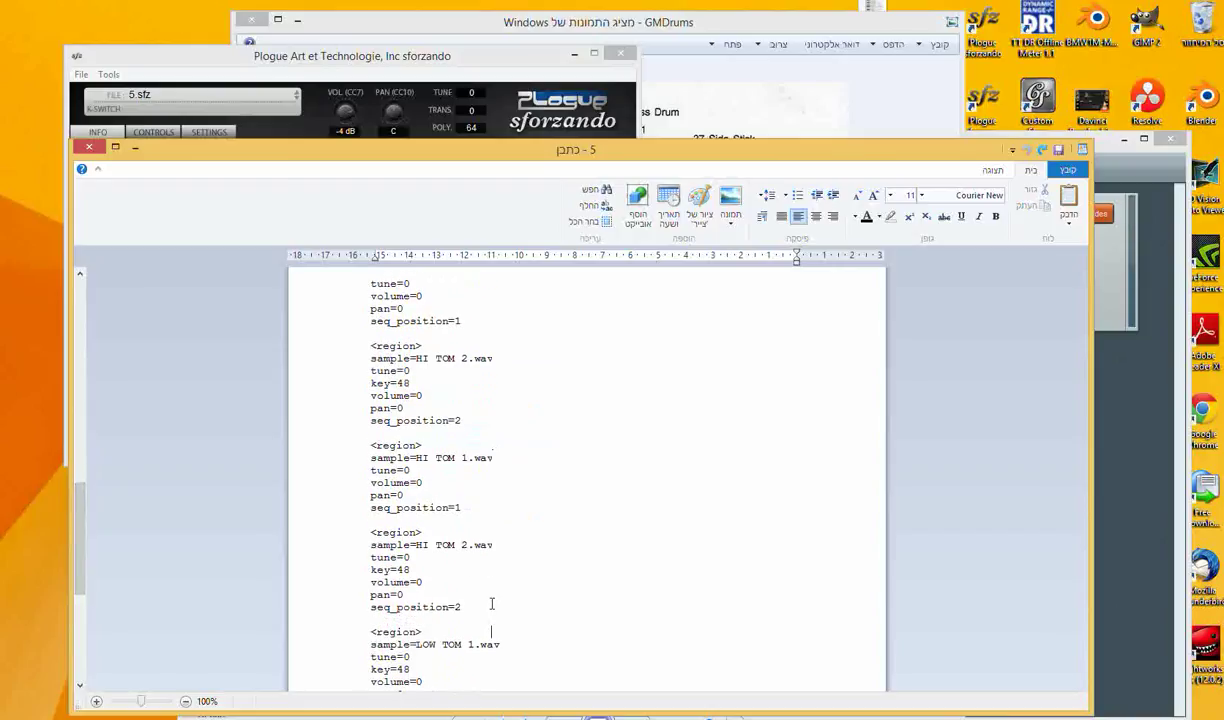
Copy the key=48 line into the original HI TOM 1.wav region directly below its tune line.
{"action": "left_click", "coordinate": [409, 570]}
{"action": "left_click", "coordinate": [410, 366]}
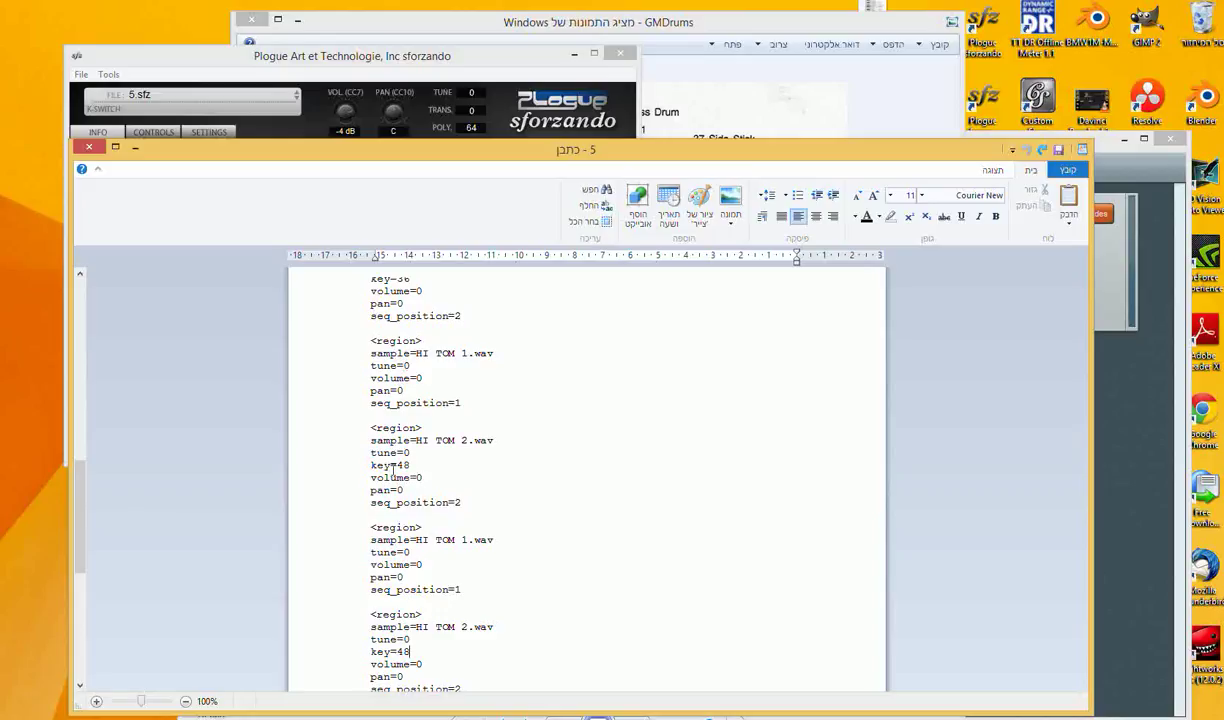
{"action": "left_click_drag", "start_coordinate": [372, 466], "coordinate": [410, 466]}
{"action": "key", "text": "ctrl+c"}
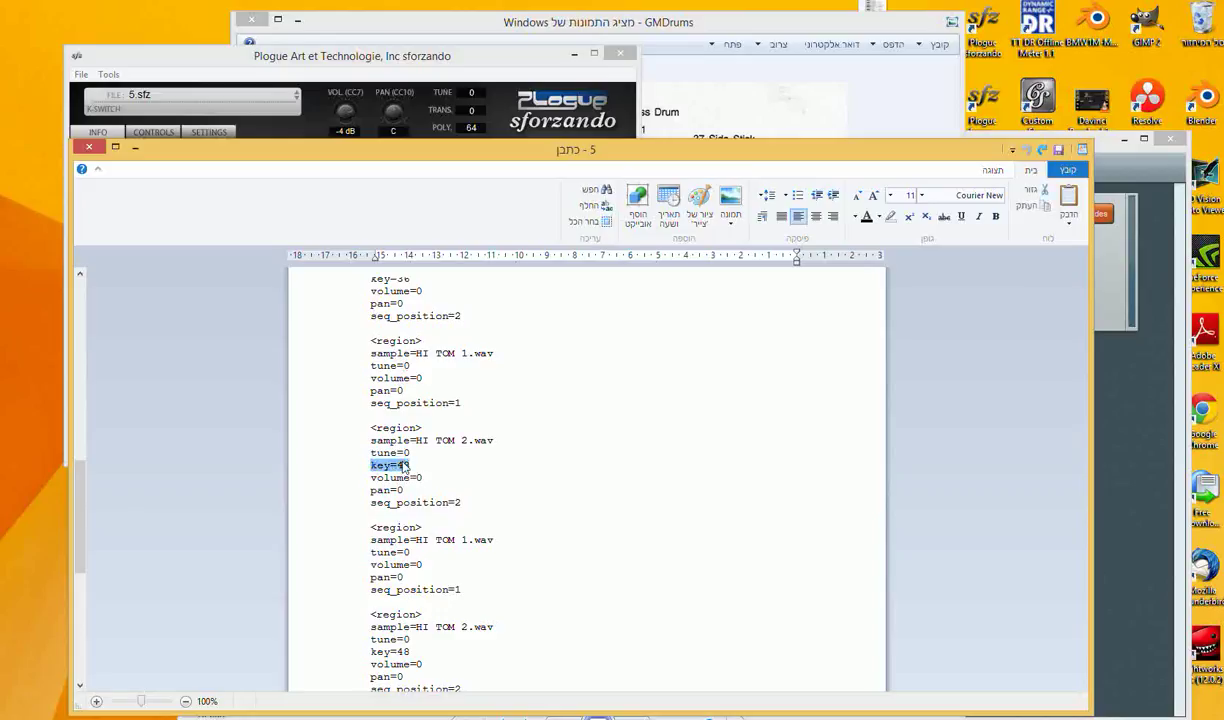
{"action": "left_click", "coordinate": [413, 366]}
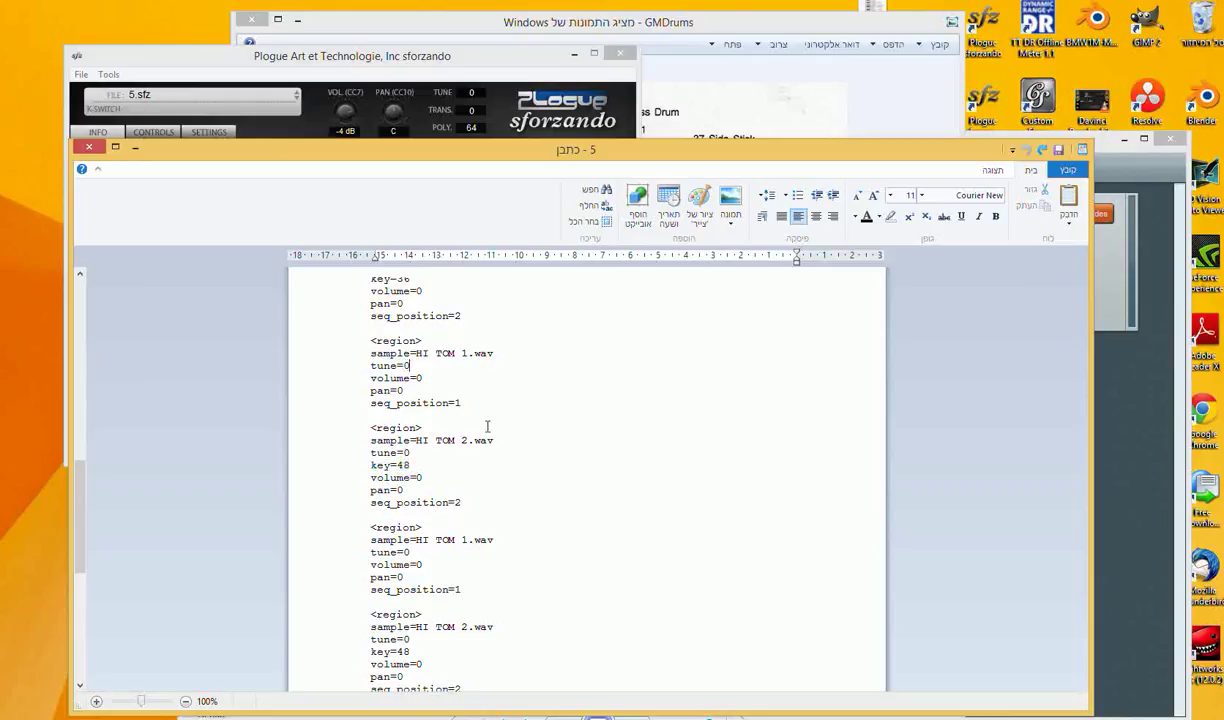
{"action": "key", "text": "Return"}
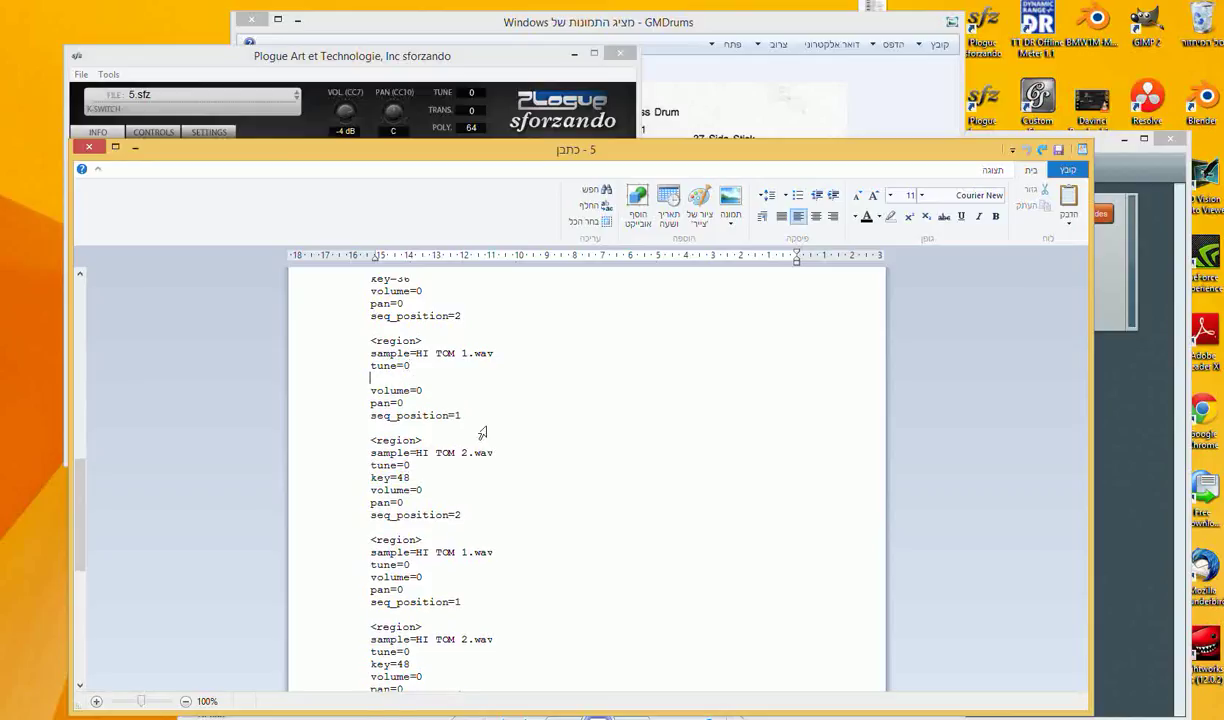
{"action": "key", "text": "ctrl+v"}
Add key=50 to the duplicated HI TOM 1.wav region and set the duplicated HI TOM 2.wav region's key to 50.
{"action": "left_click", "coordinate": [412, 565]}
{"action": "key", "text": "Return"}
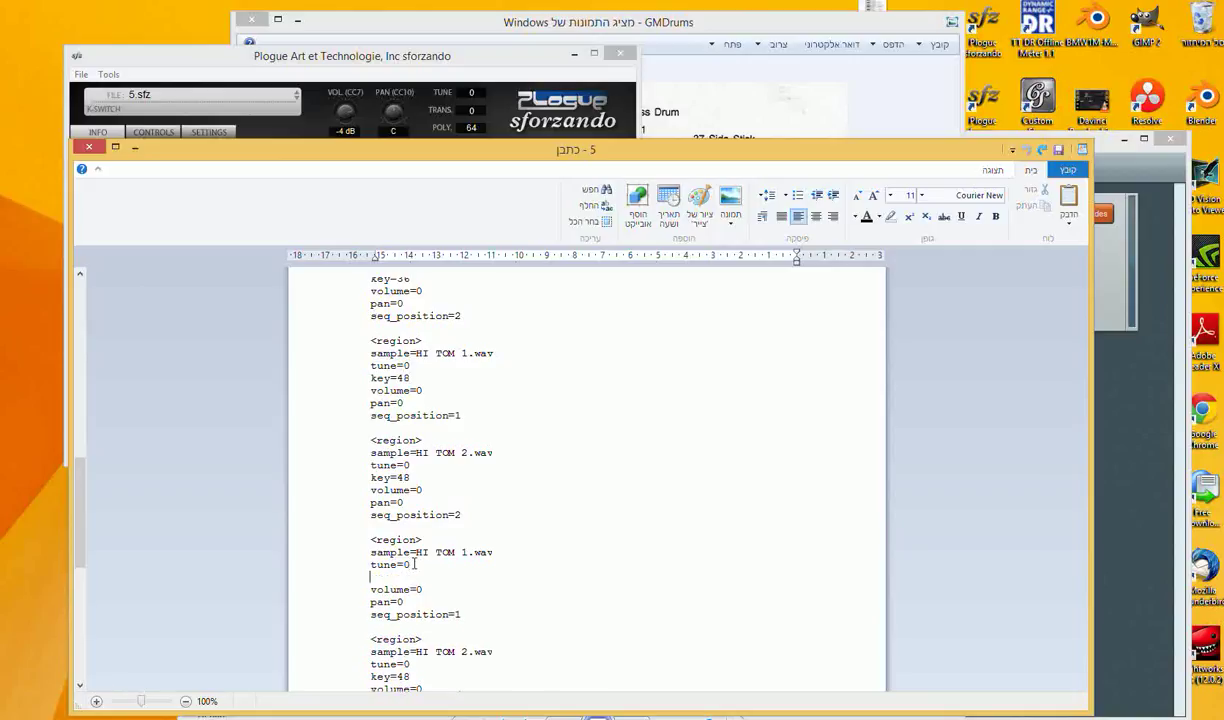
{"action": "type", "text": "key=48"}
{"action": "key", "text": "BackSpace"}
{"action": "type", "text": "50"}
{"action": "double_click", "coordinate": [405, 677]}
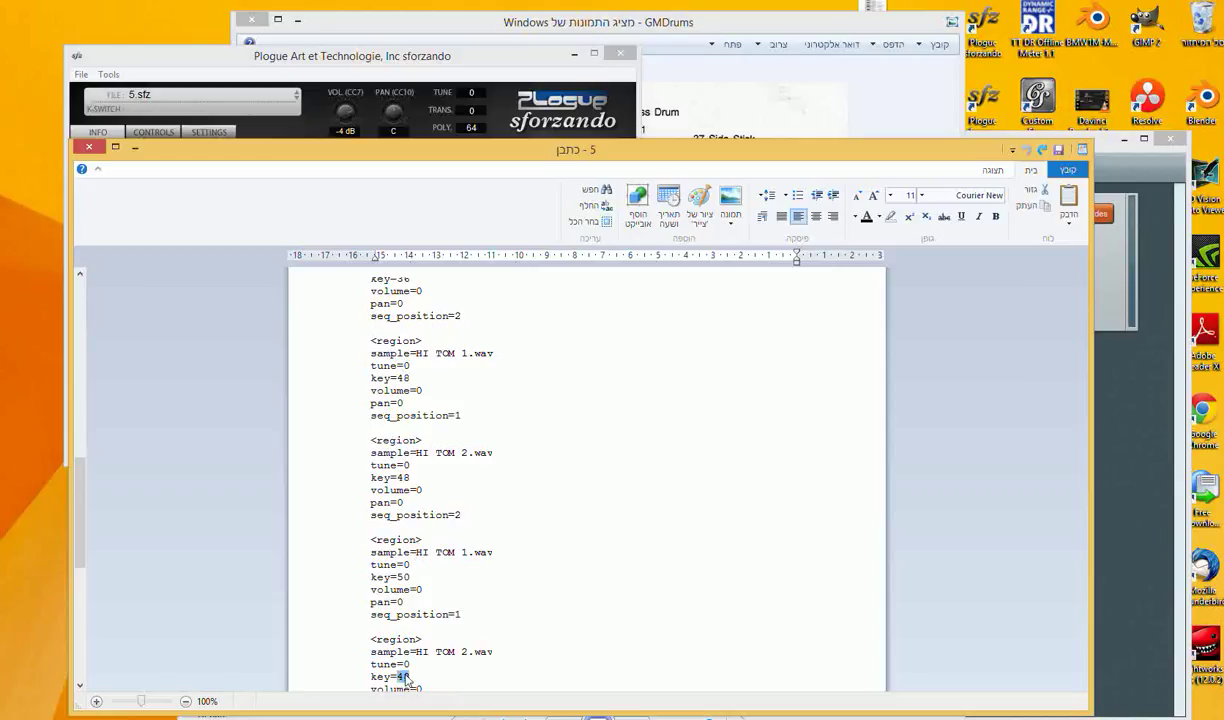
{"action": "type", "text": "50"}
Review the remaining tom regions, save document 5 as plain text without formatting, and switch to sforzando.
{"action": "scroll", "coordinate": [86, 496], "scroll_direction": "down", "scroll_amount": 2}
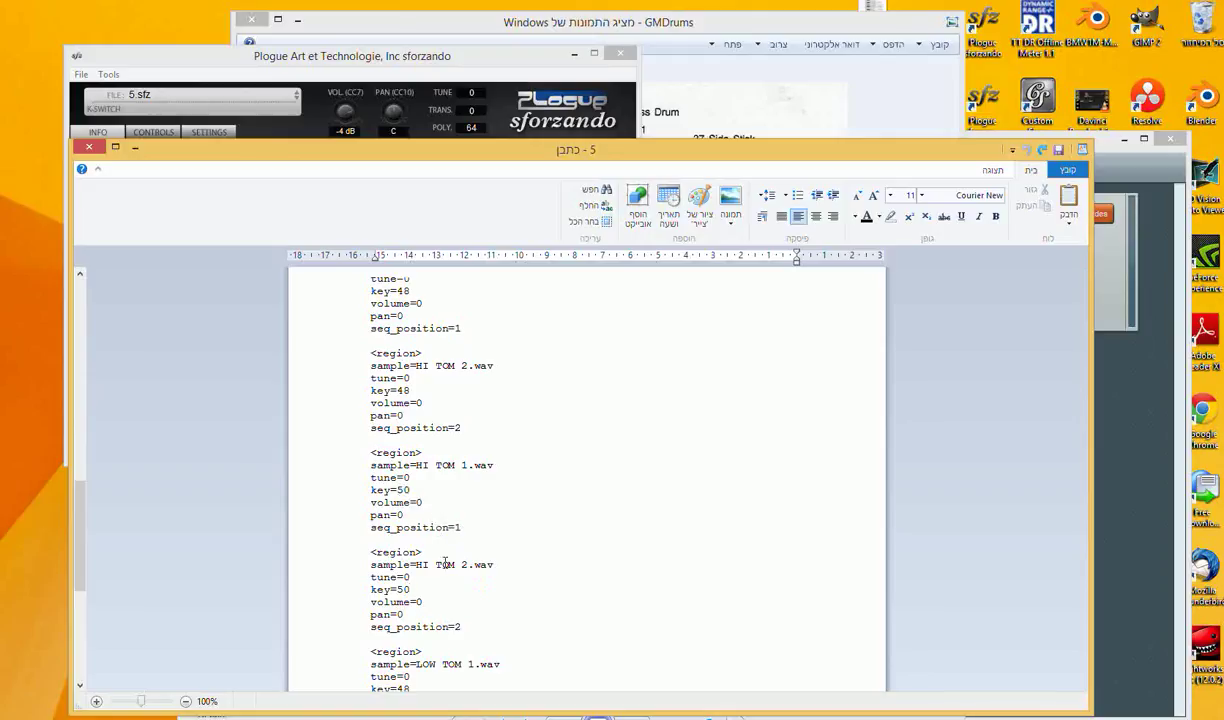
{"action": "triple_click", "coordinate": [490, 619]}
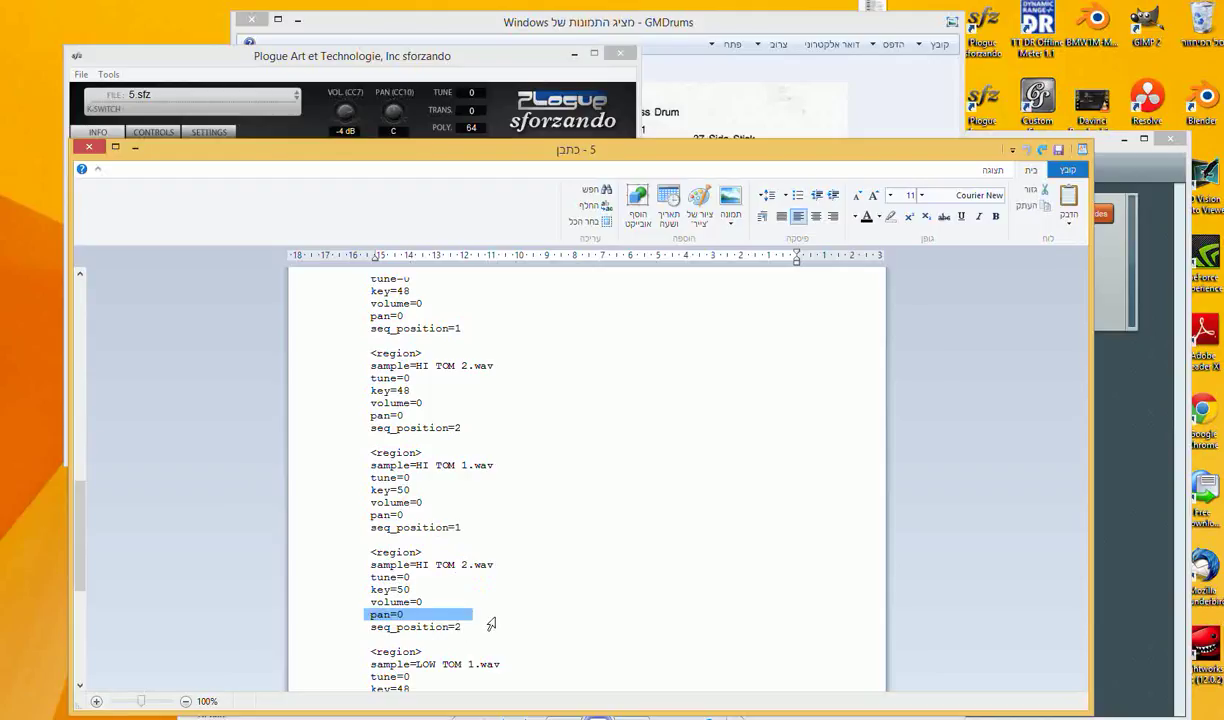
{"action": "scroll", "coordinate": [490, 624], "scroll_direction": "down", "scroll_amount": 9}
{"action": "key", "text": "ctrl+s"}
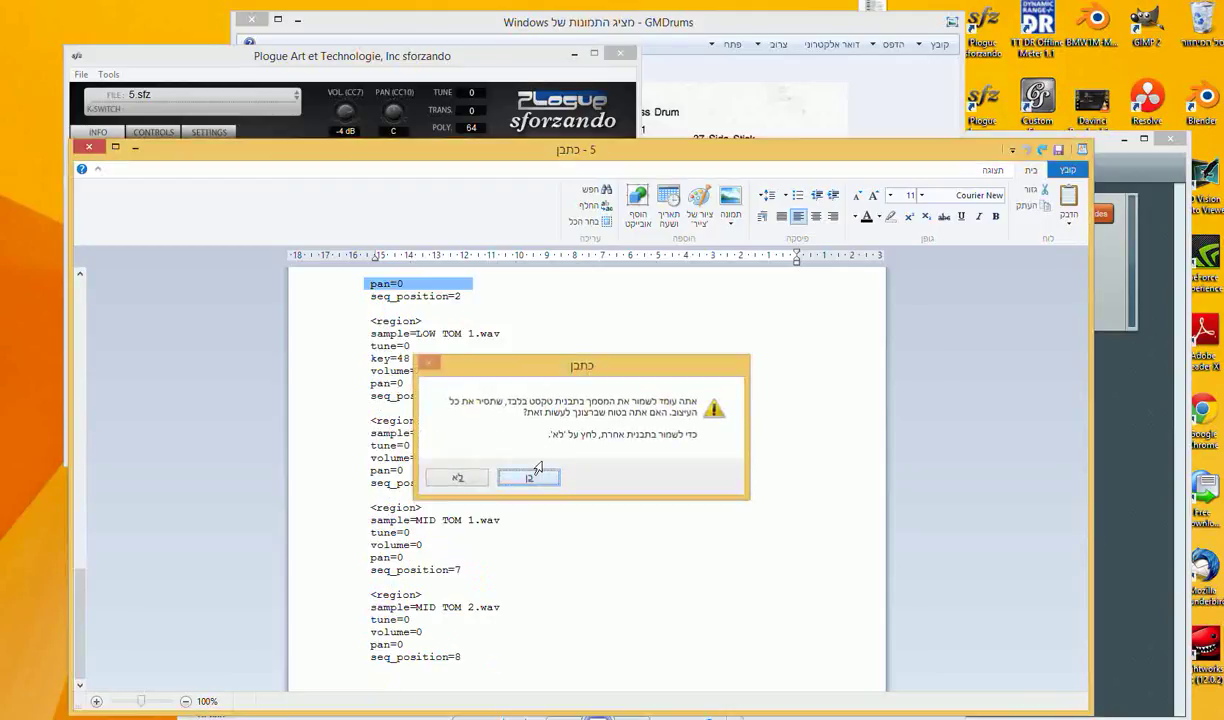
{"action": "left_click", "coordinate": [530, 462]}
{"action": "left_click", "coordinate": [484, 62]}
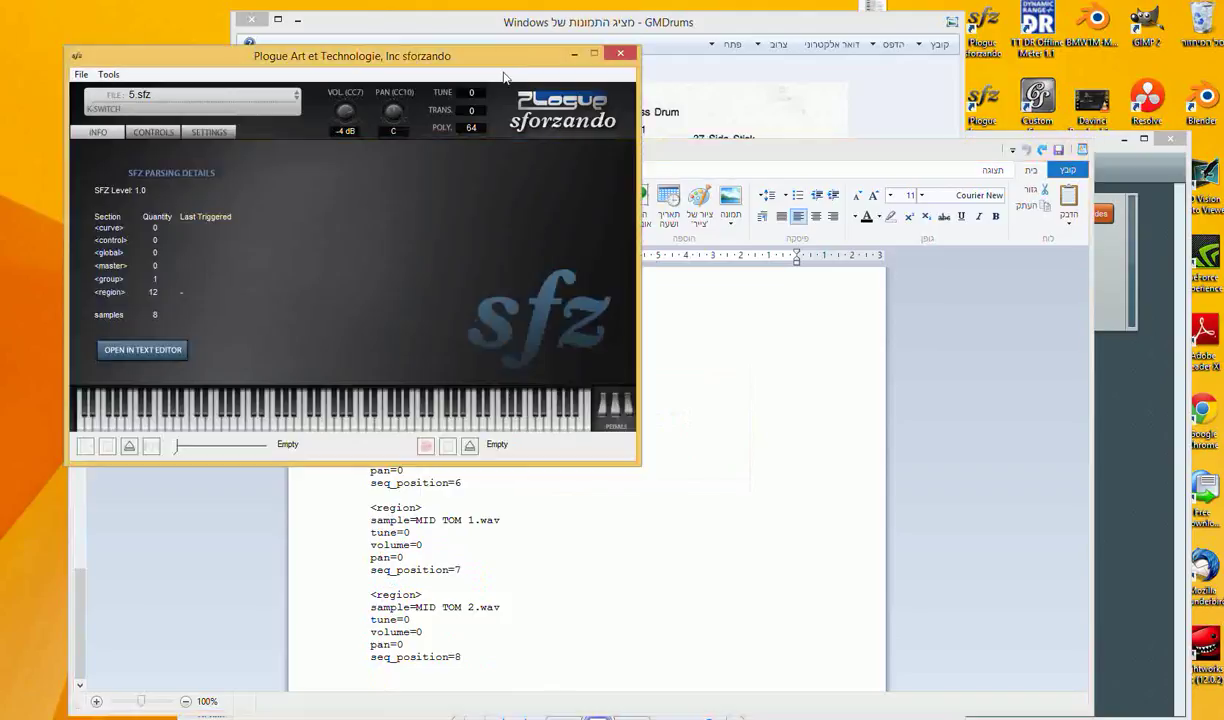
Play the high tom keys on the virtual keyboard to audition the HI TOM samples, and reposition the sforzando window.
{"action": "left_click", "coordinate": [307, 428]}
{"action": "left_click", "coordinate": [307, 428]}
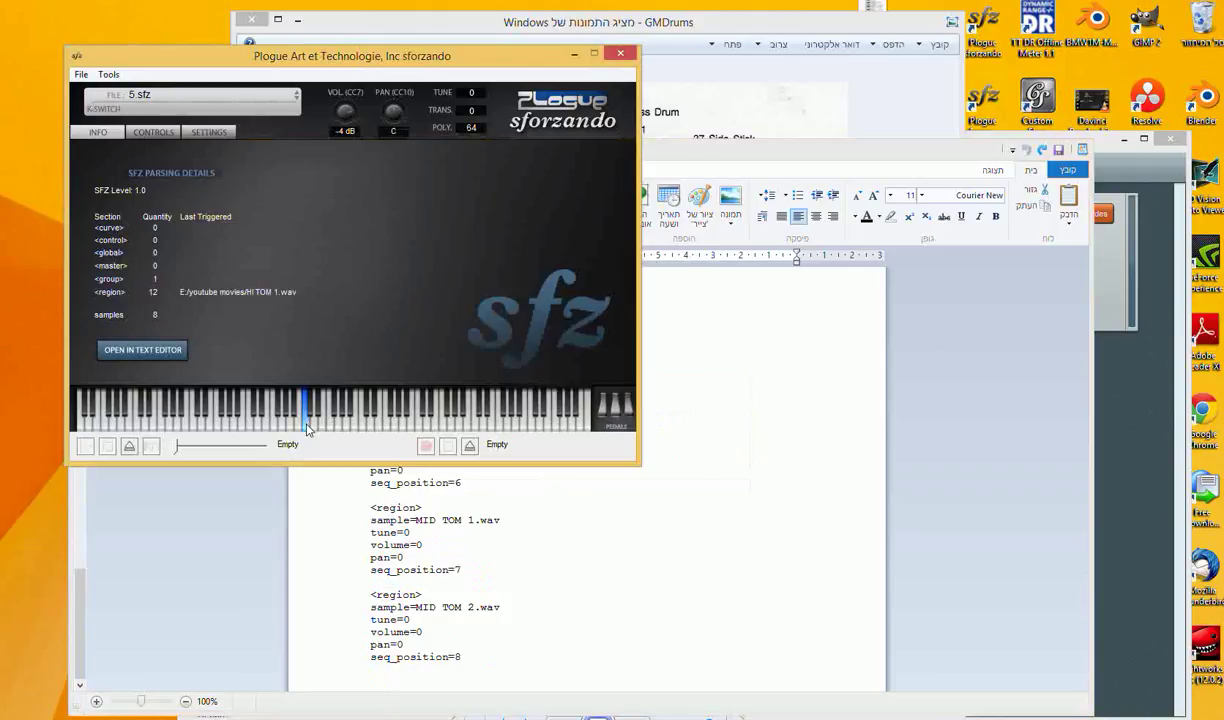
{"action": "left_click", "coordinate": [313, 432]}
{"action": "left_click_drag", "start_coordinate": [457, 59], "coordinate": [487, 75]}
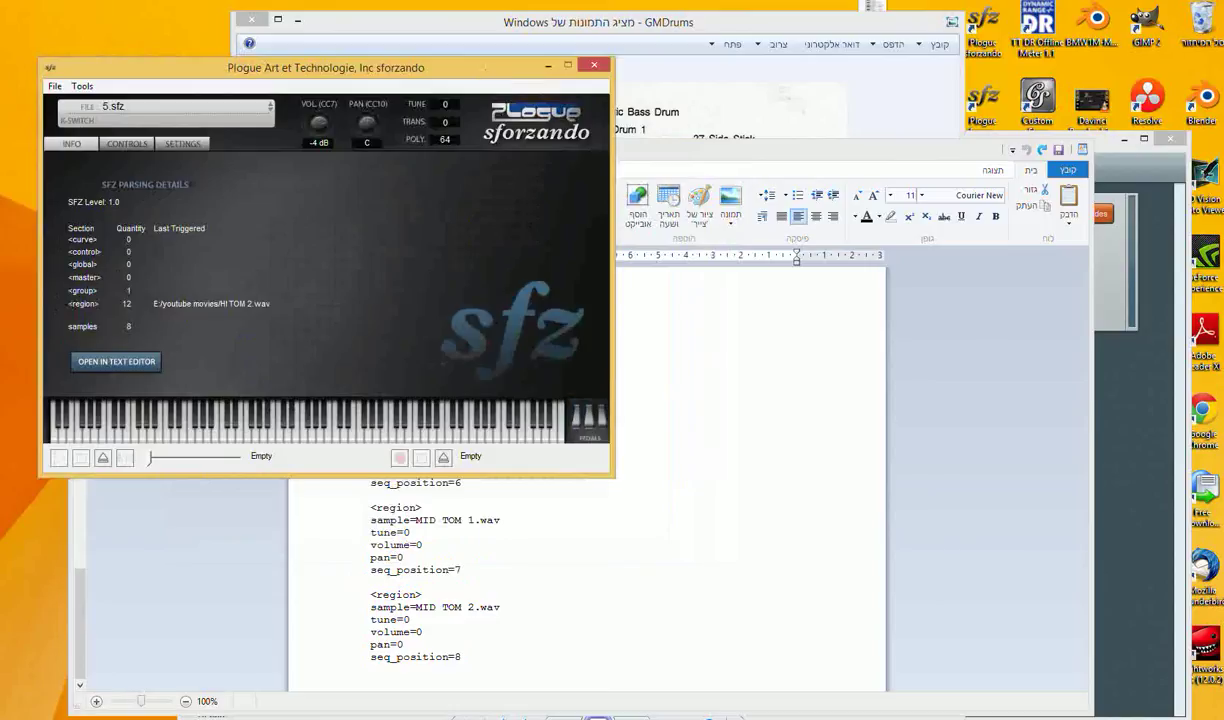
Switch to document 5, examine the HI TOM and LOW TOM regions, and check the low tom key numbers in the GMDrums chart.
{"action": "left_click_drag", "start_coordinate": [470, 73], "coordinate": [476, 85]}
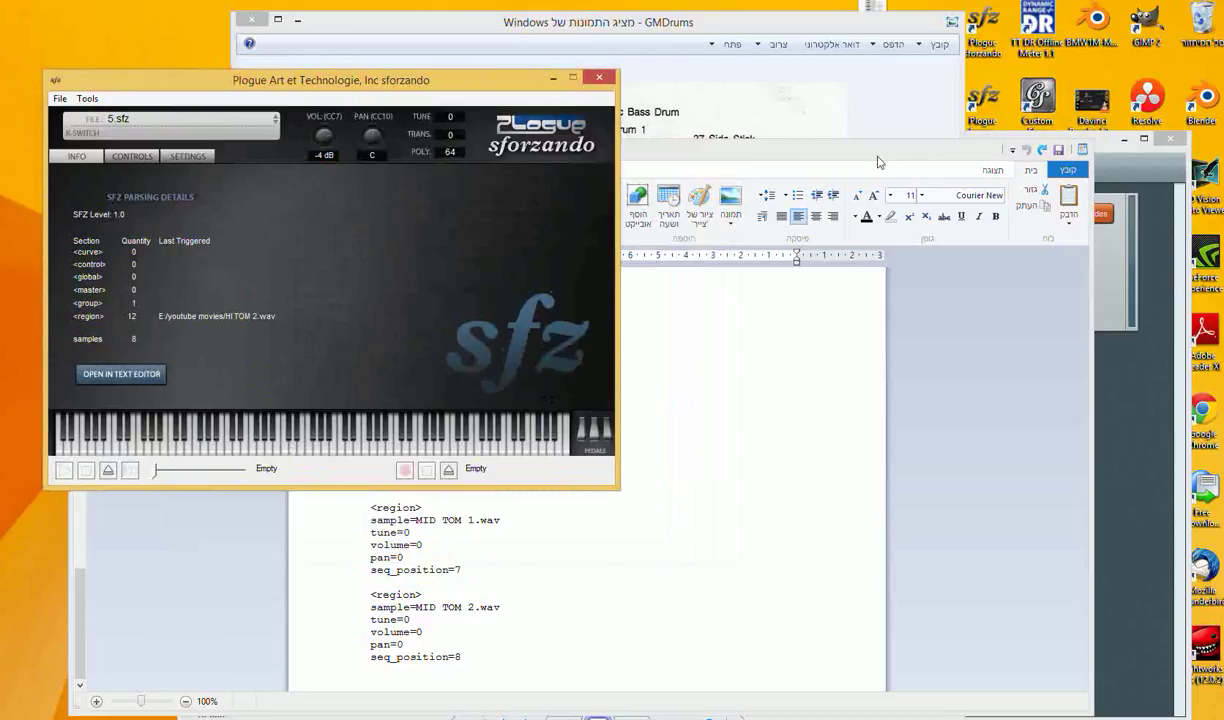
{"action": "left_click", "coordinate": [843, 152]}
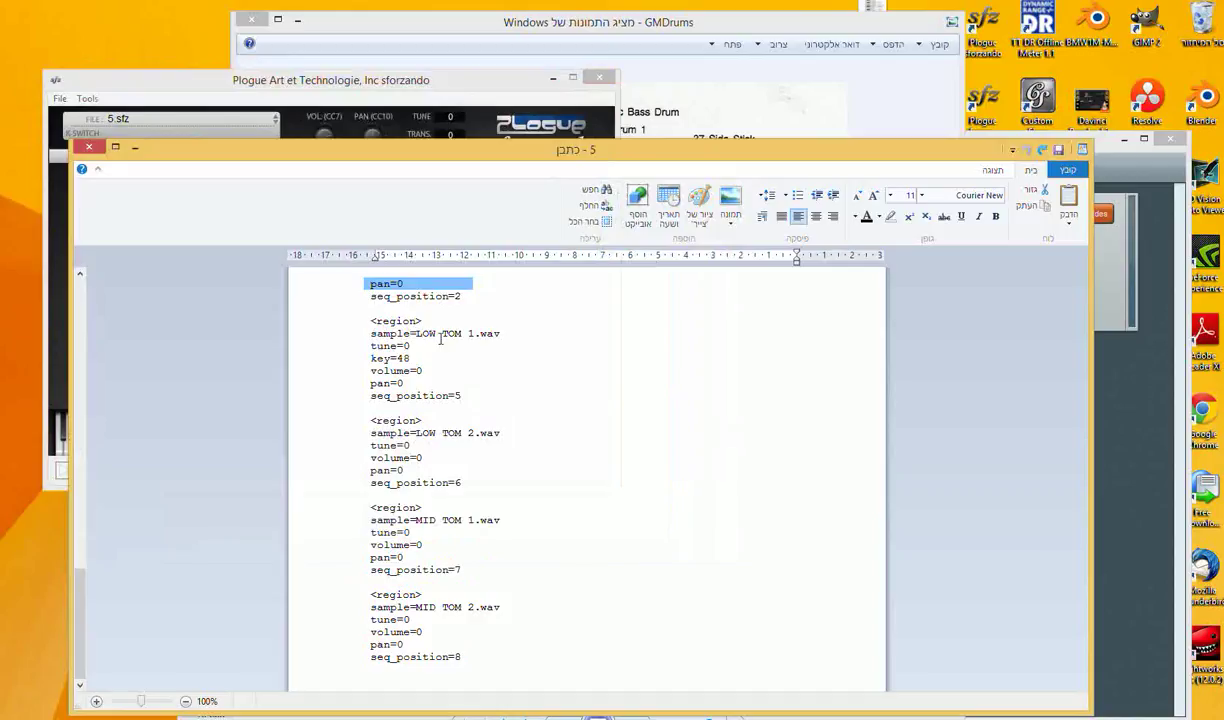
{"action": "scroll", "coordinate": [86, 604], "scroll_direction": "up", "scroll_amount": 5}
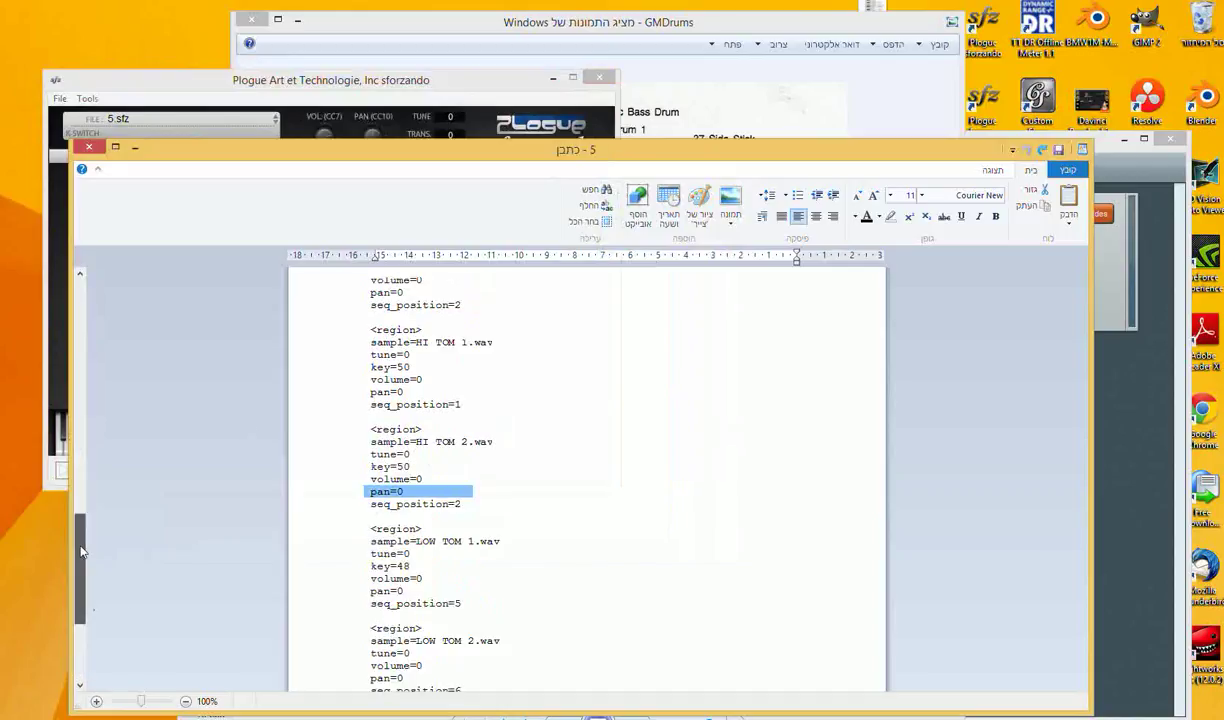
{"action": "left_click", "coordinate": [440, 541]}
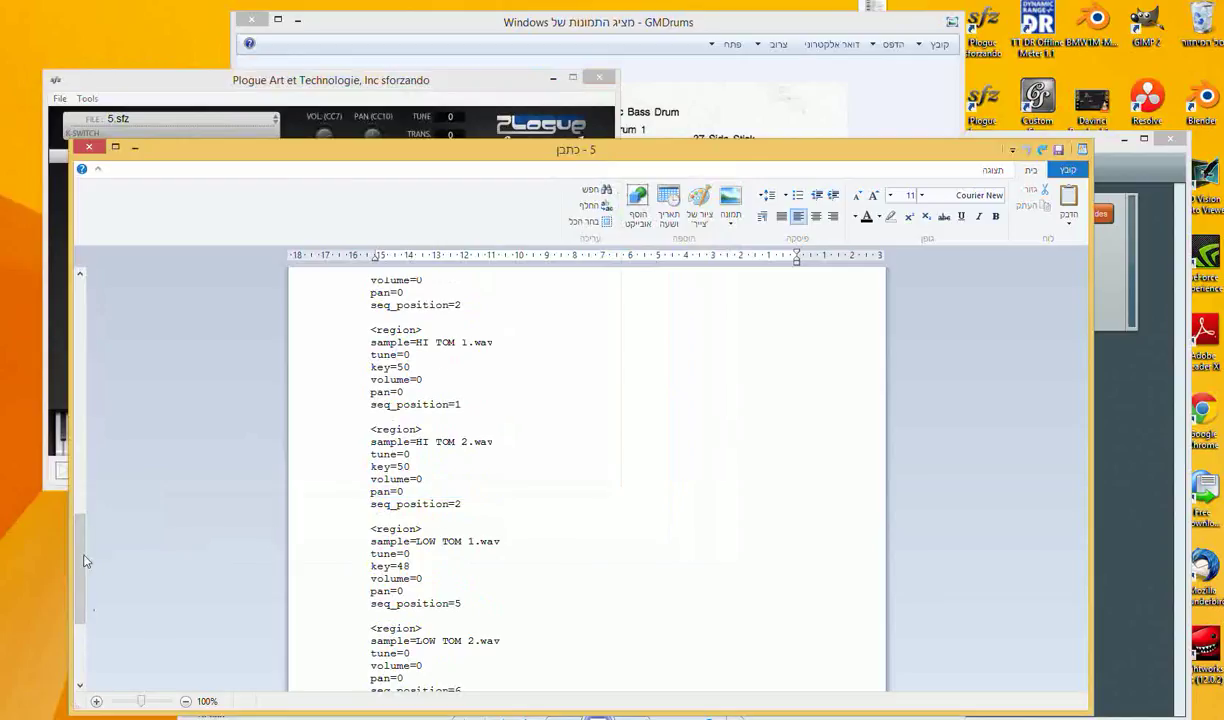
{"action": "scroll", "coordinate": [84, 573], "scroll_direction": "down", "scroll_amount": 1}
{"action": "left_click_drag", "start_coordinate": [84, 572], "coordinate": [90, 598]}
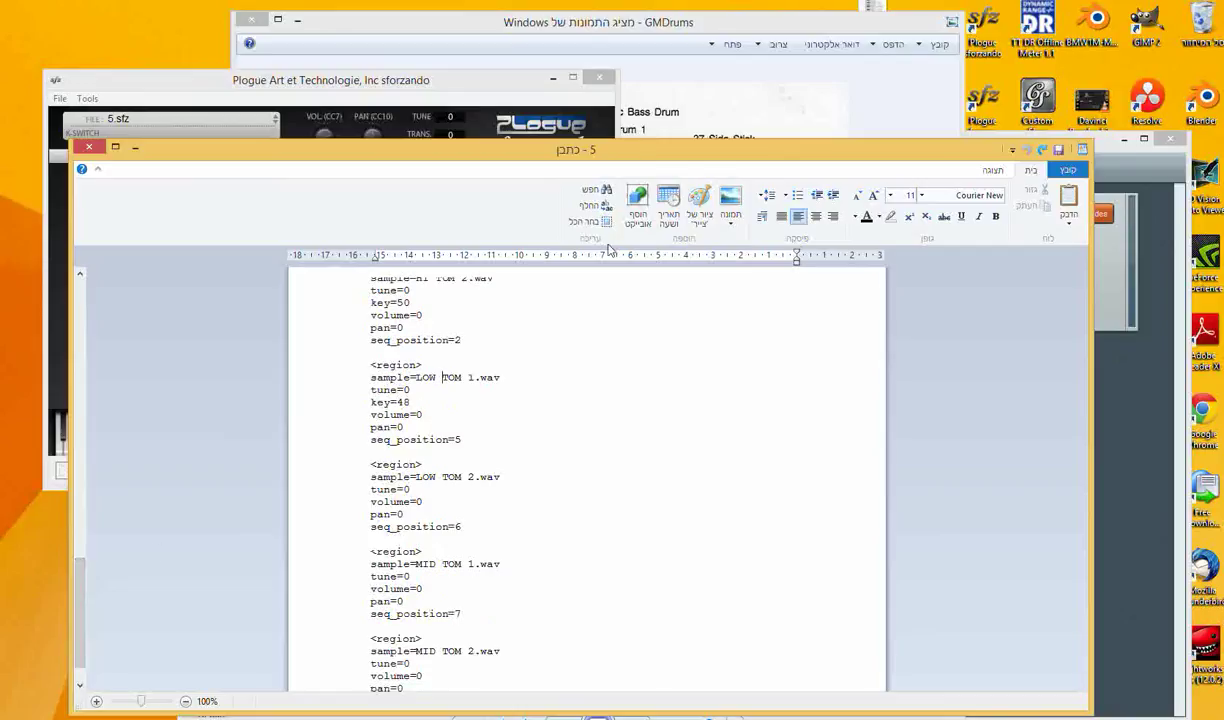
{"action": "left_click", "coordinate": [706, 30]}
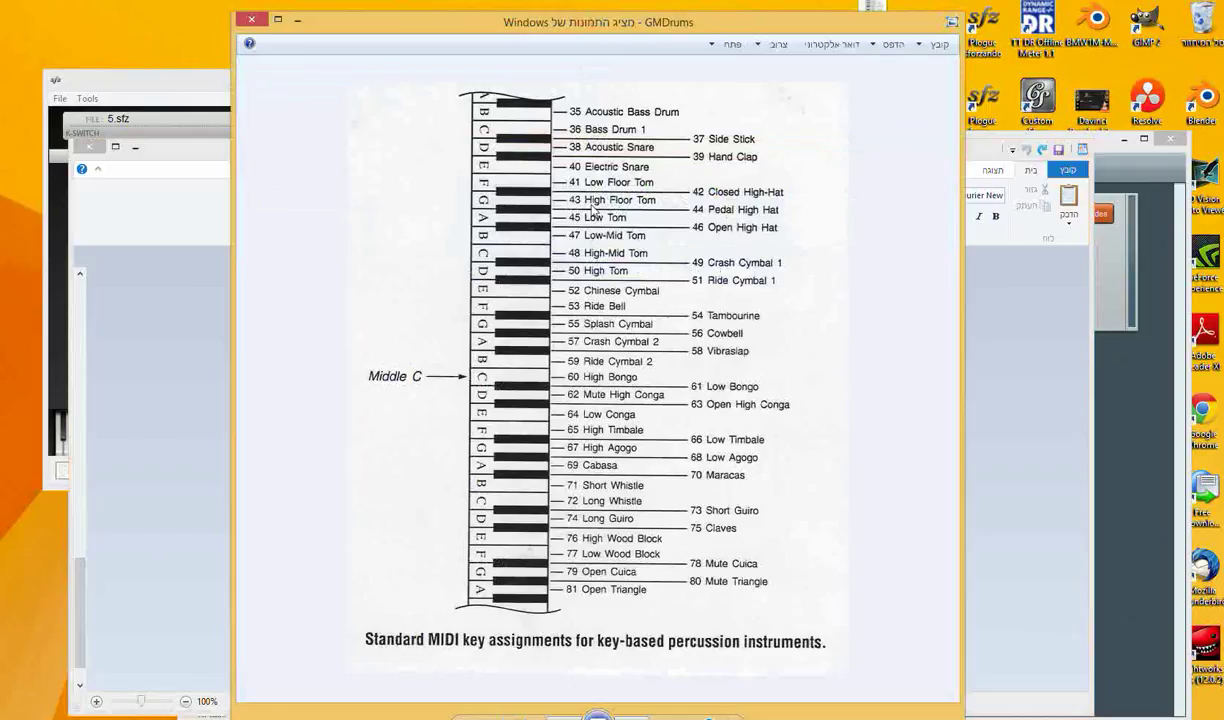
Return to document 5 and set the LOW TOM 1.wav region's key to 41.
{"action": "left_click", "coordinate": [193, 115]}
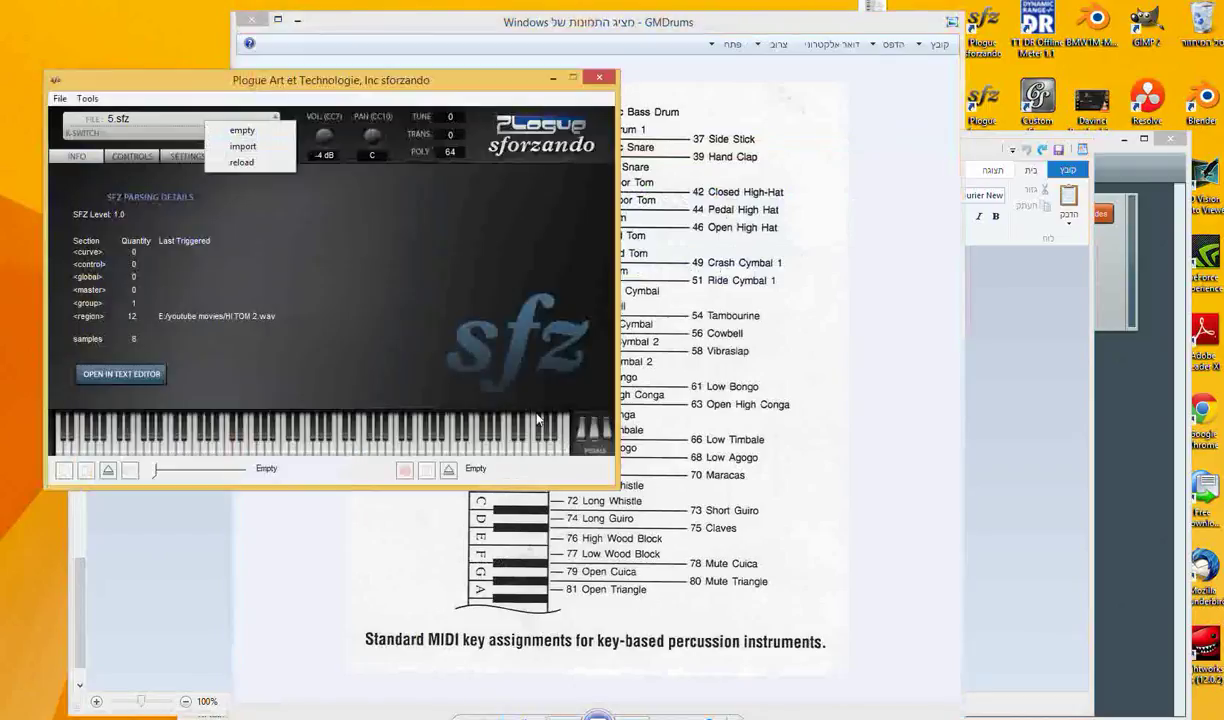
{"action": "left_click", "coordinate": [903, 460]}
{"action": "left_click", "coordinate": [975, 465]}
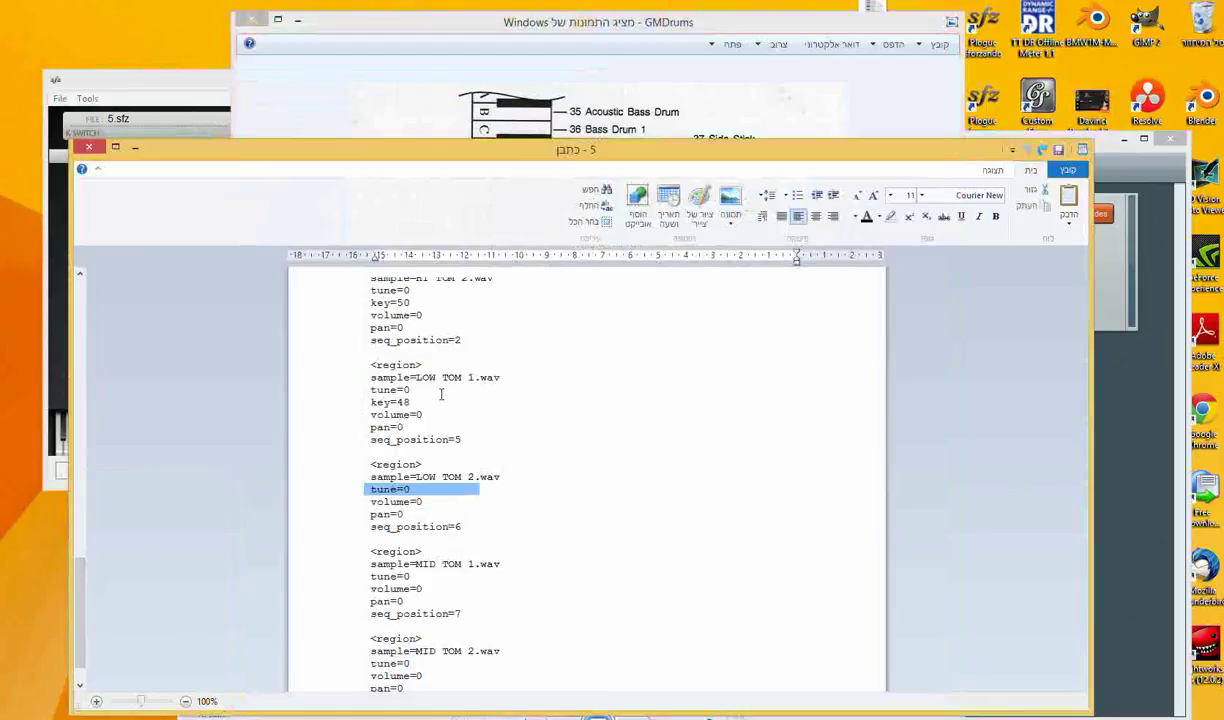
{"action": "mouse_move", "coordinate": [409, 402]}
{"action": "left_mouse_down"}
{"action": "mouse_move", "coordinate": [366, 402]}
{"action": "mouse_move", "coordinate": [412, 408]}
{"action": "left_mouse_up"}
{"action": "left_click", "coordinate": [404, 401]}
{"action": "left_click", "coordinate": [392, 401]}
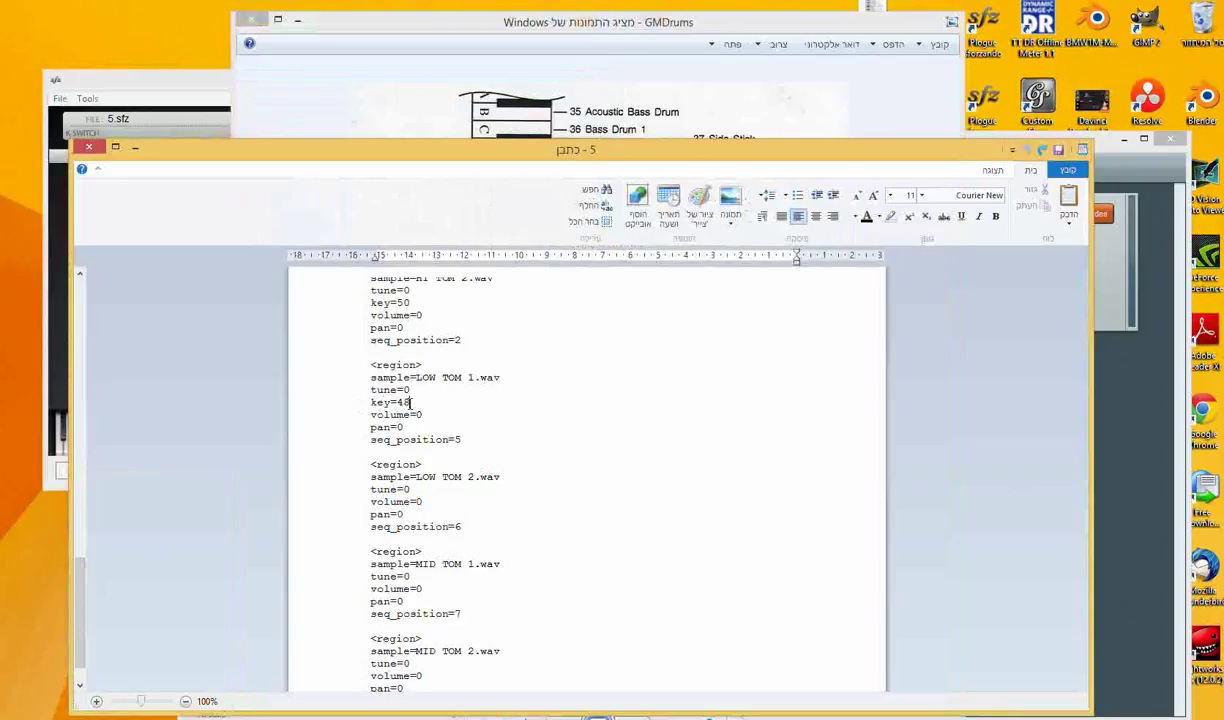
{"action": "key", "text": "BackSpace"}
{"action": "type", "text": "1"}
Copy the key=41 line into the LOW TOM 2.wav region directly below its tune line.
{"action": "left_click_drag", "start_coordinate": [368, 401], "coordinate": [401, 402]}
{"action": "key", "text": "ctrl+c"}
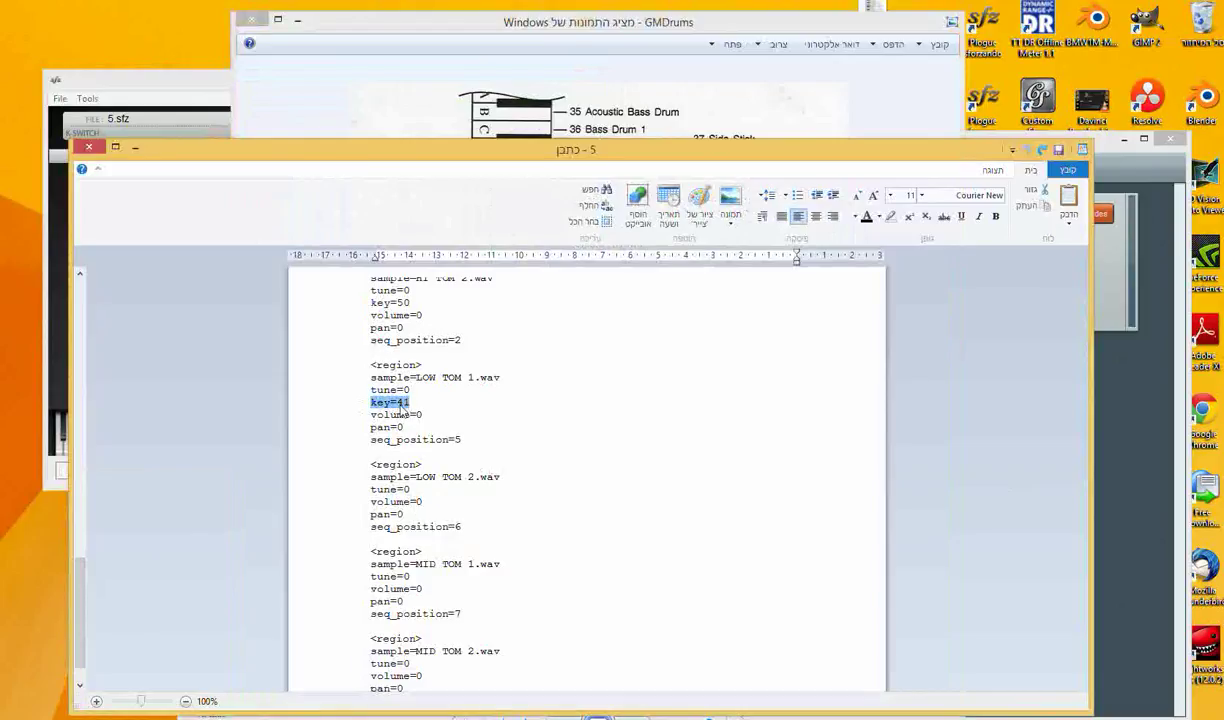
{"action": "left_click", "coordinate": [386, 465]}
{"action": "key", "text": "Return"}
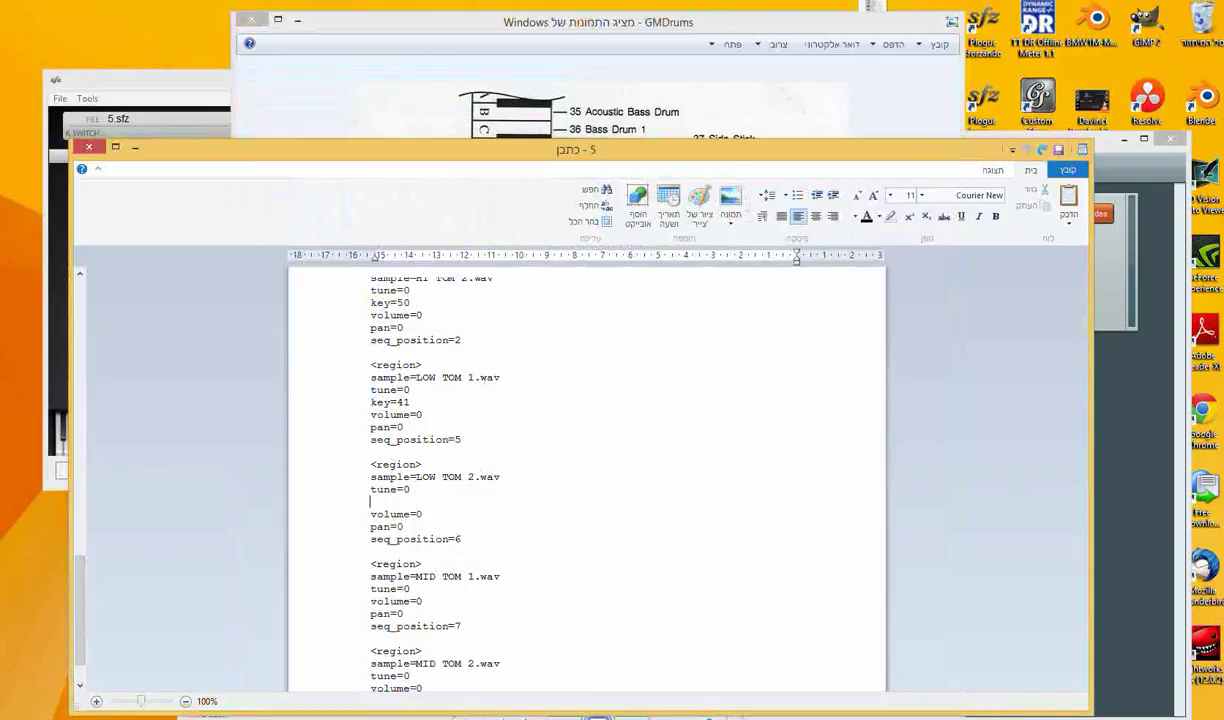
{"action": "key", "text": "ctrl+v"}
Set seq_position to 1 for the LOW TOM 1.wav region and to 2 for the LOW TOM 2.wav region.
{"action": "left_click", "coordinate": [461, 439]}
{"action": "key", "text": "BackSpace"}
{"action": "type", "text": "1"}
{"action": "left_click", "coordinate": [461, 539]}
{"action": "key", "text": "BackSpace"}
{"action": "type", "text": "2"}
Duplicate both LOW TOM regions directly above the MID TOM 1.wav region, keeping a blank line between them.
{"action": "left_click_drag", "start_coordinate": [369, 355], "coordinate": [405, 545]}
{"action": "key", "text": "ctrl+c"}
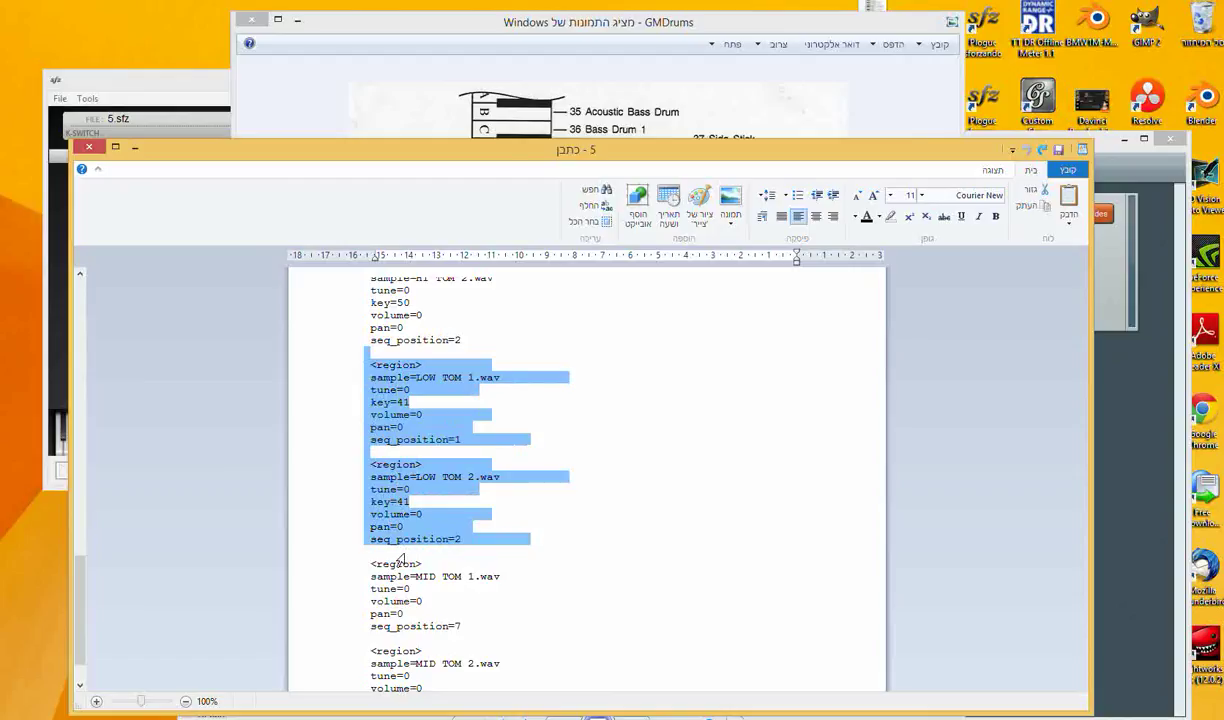
{"action": "left_click_drag", "start_coordinate": [401, 562], "coordinate": [379, 557]}
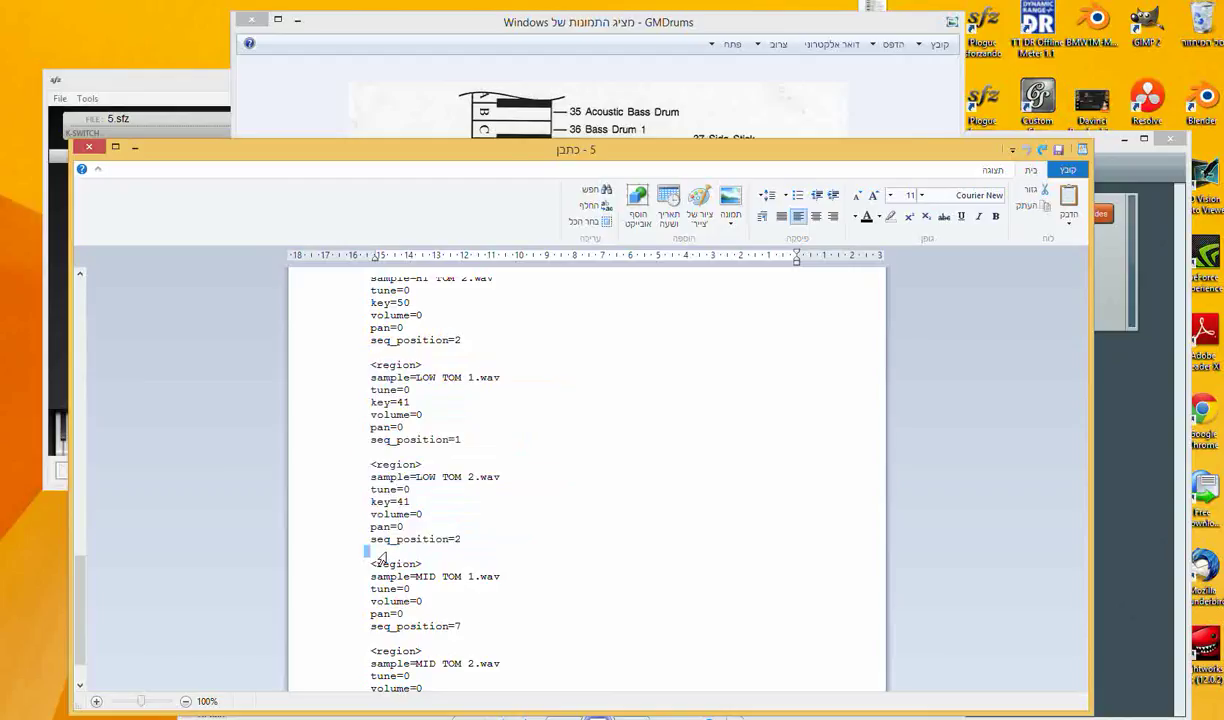
{"action": "key", "text": "ctrl+v"}
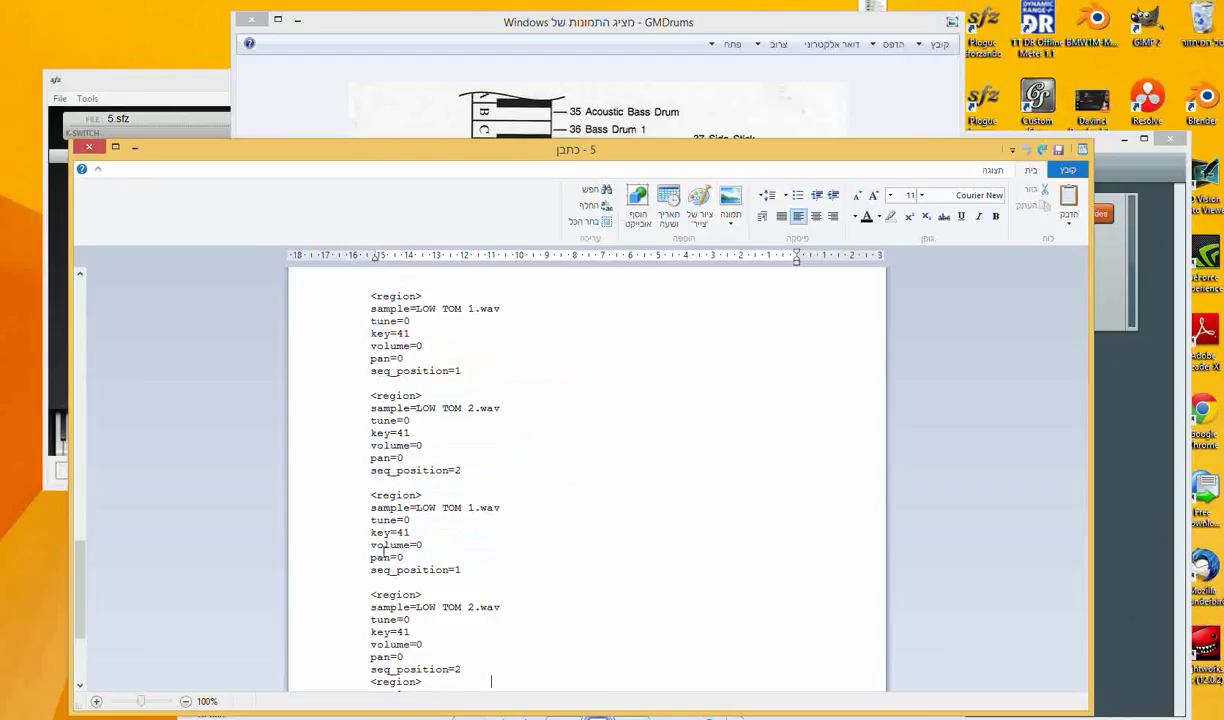
{"action": "scroll", "coordinate": [384, 550], "scroll_direction": "down", "scroll_amount": 1}
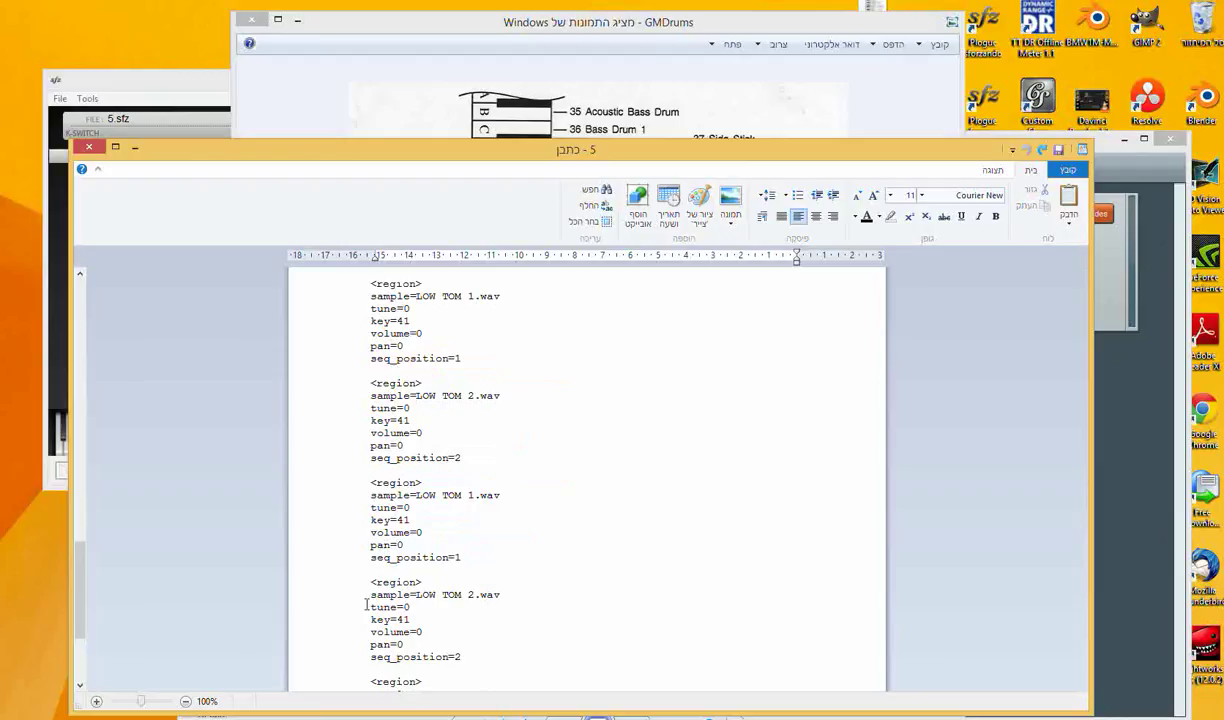
Check the high floor tom number in the GMDrums chart and set the key of both duplicated LOW TOM regions to 43.
{"action": "left_click", "coordinate": [408, 521]}
{"action": "left_click", "coordinate": [694, 28]}
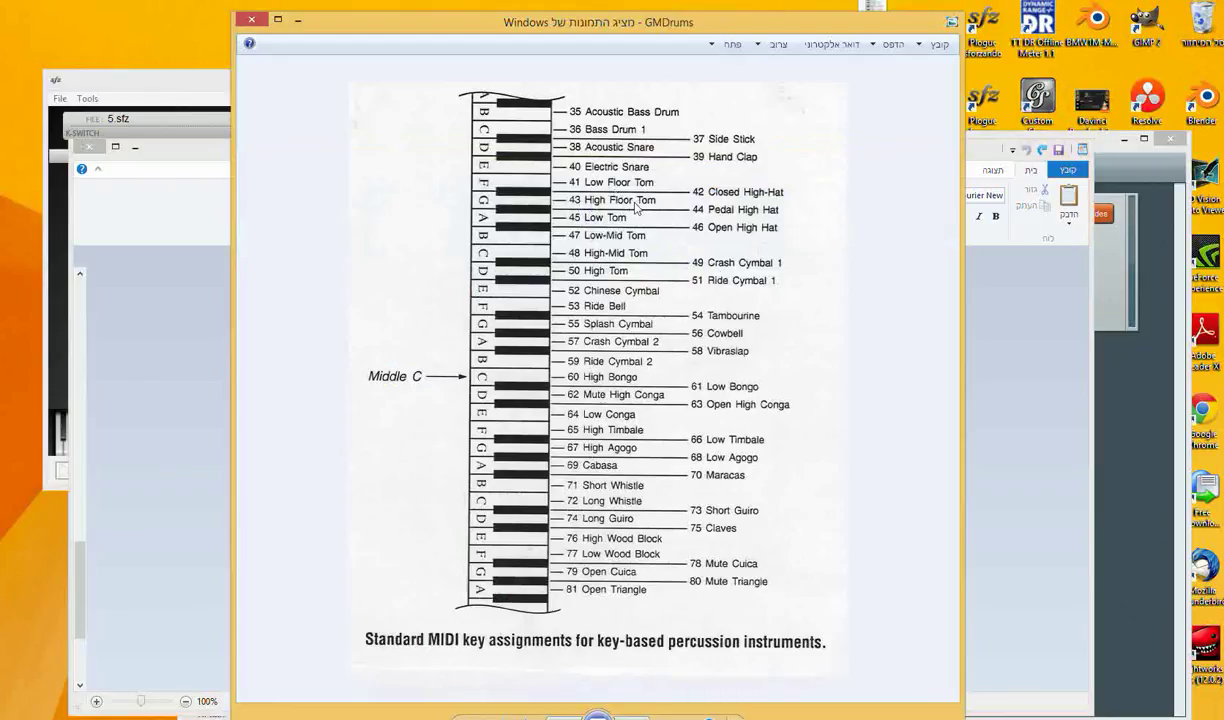
{"action": "left_click", "coordinate": [196, 150]}
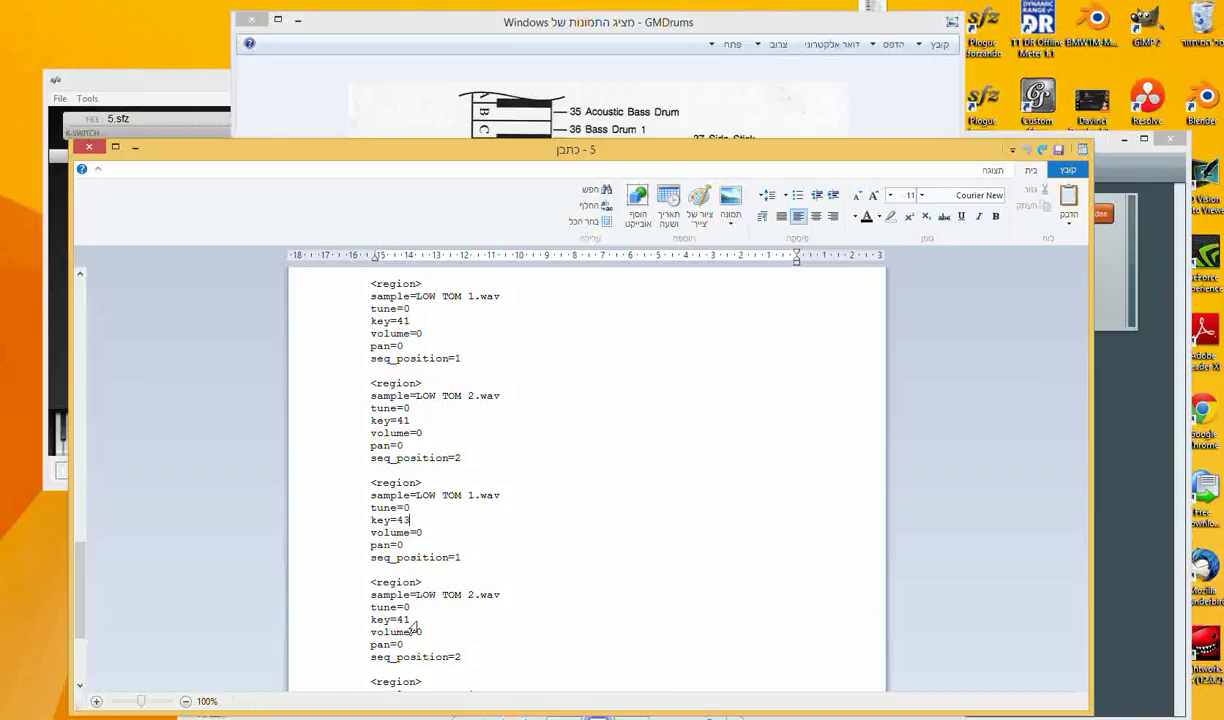
{"action": "left_click_drag", "start_coordinate": [366, 620], "coordinate": [407, 621]}
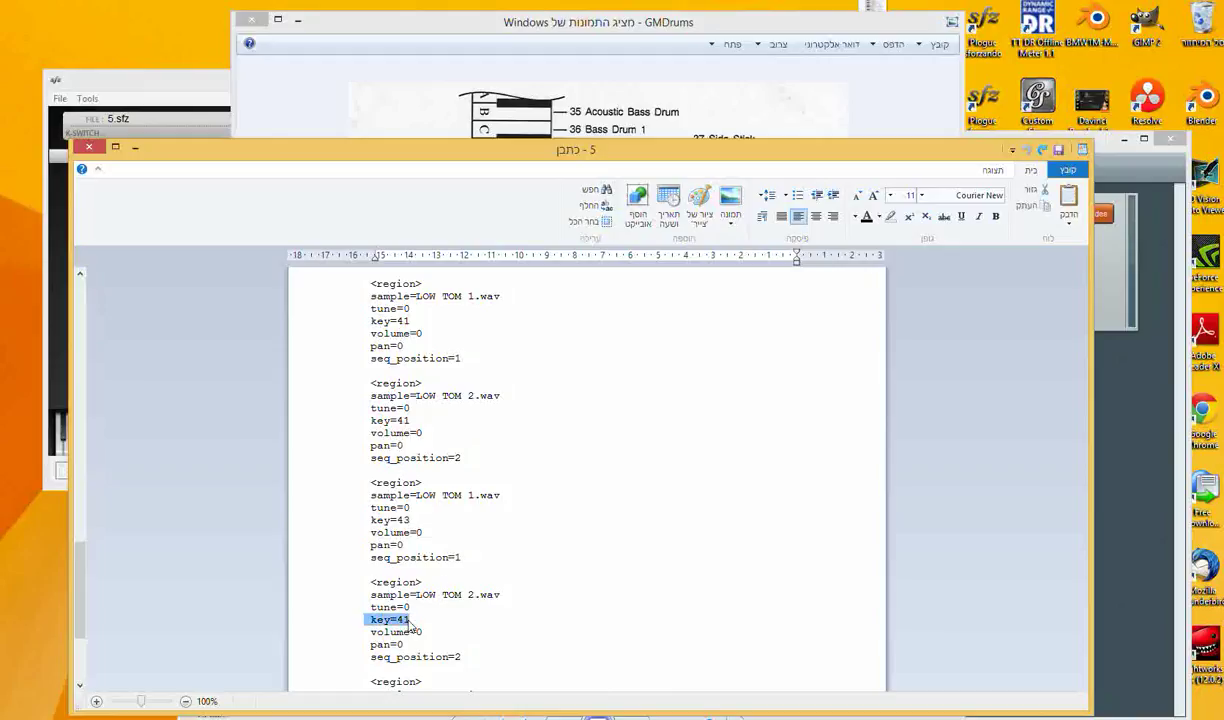
{"action": "left_click", "coordinate": [408, 620]}
{"action": "key", "text": "BackSpace"}
{"action": "type", "text": "3"}
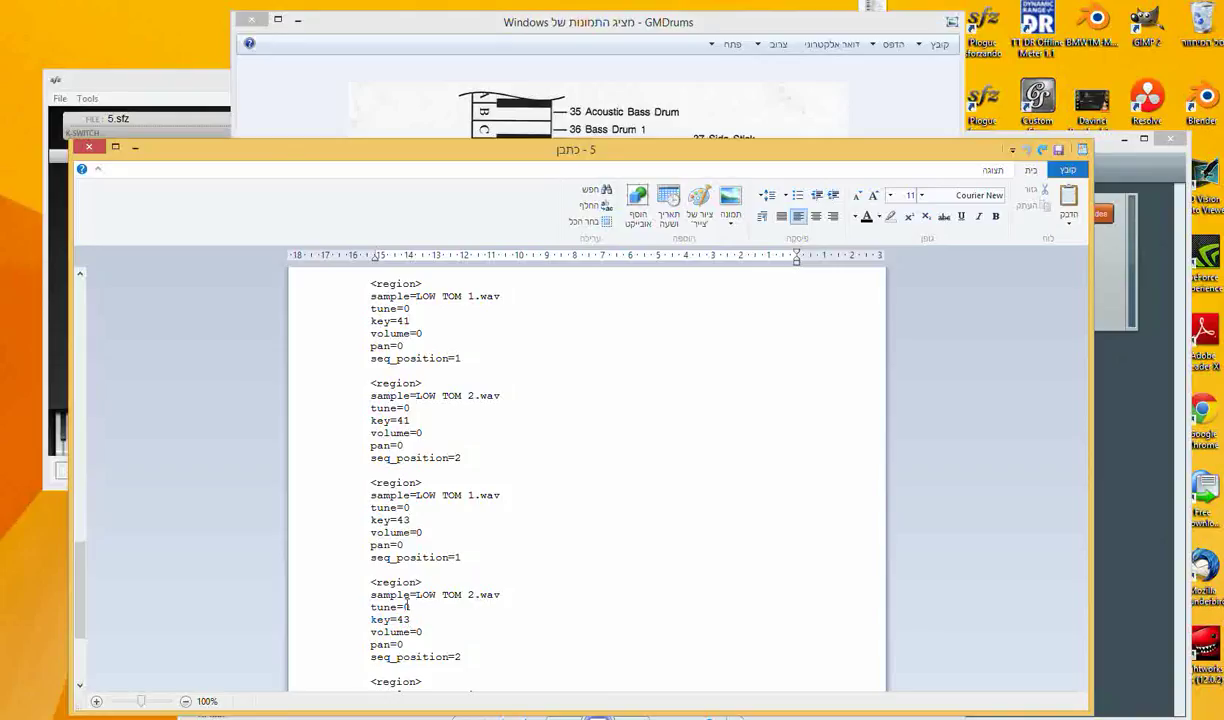
Save document 5 as plain text without formatting and switch to sforzando.
{"action": "scroll", "coordinate": [408, 605], "scroll_direction": "down", "scroll_amount": 5}
{"action": "key", "text": "ctrl+s"}
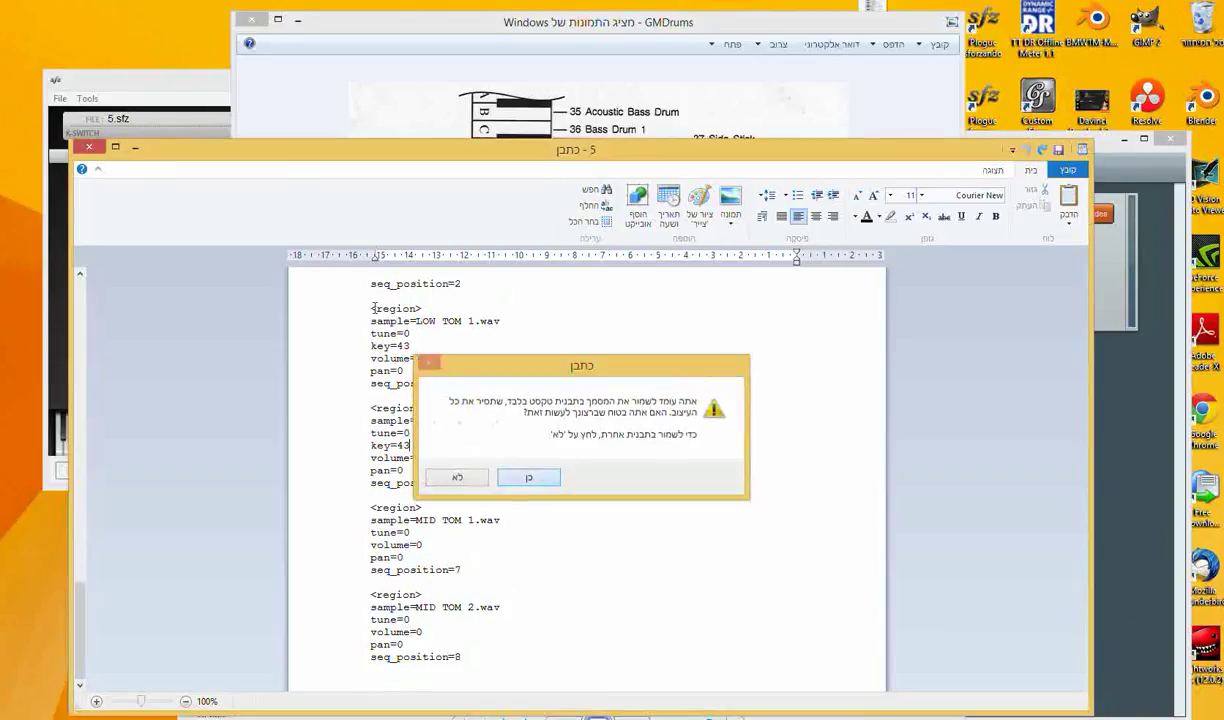
{"action": "left_click", "coordinate": [535, 474]}
{"action": "left_click", "coordinate": [197, 80]}
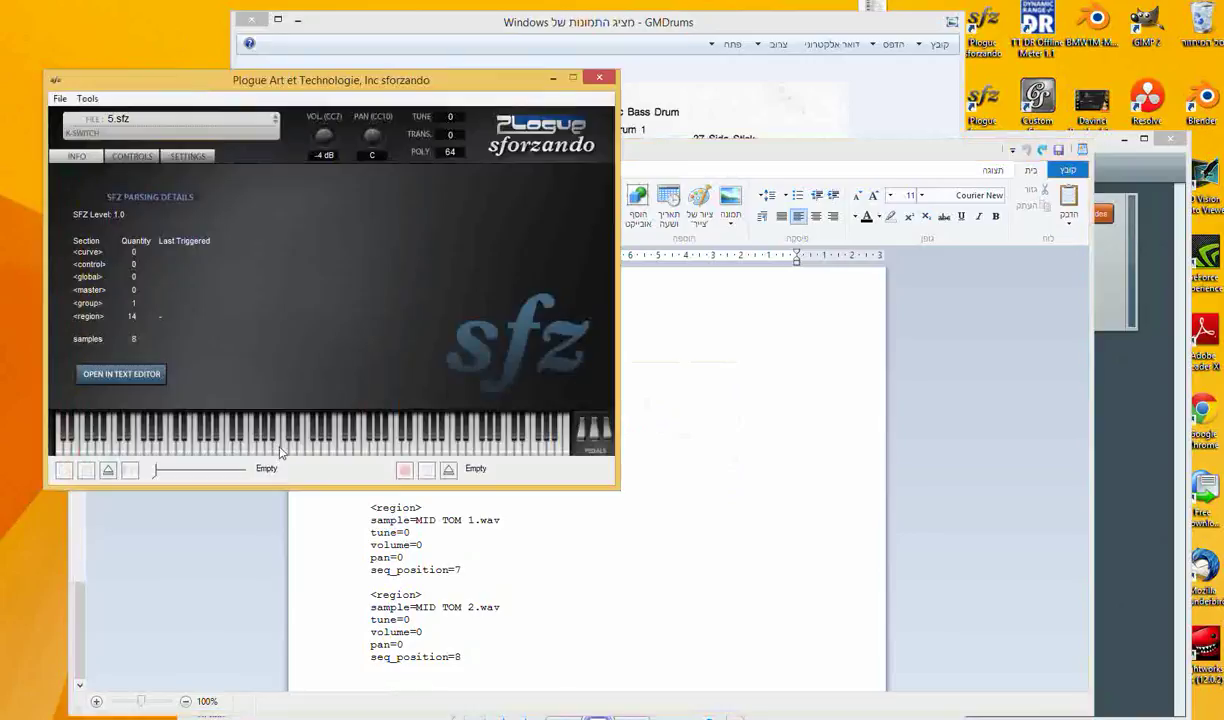
Play the low tom keys on the virtual keyboard to audition the LOW TOM samples.
{"action": "left_click", "coordinate": [222, 452]}
{"action": "left_click", "coordinate": [224, 456]}
{"action": "left_click", "coordinate": [253, 454]}
{"action": "left_click", "coordinate": [253, 454]}
{"action": "left_click", "coordinate": [254, 455]}
{"action": "left_click", "coordinate": [260, 455]}
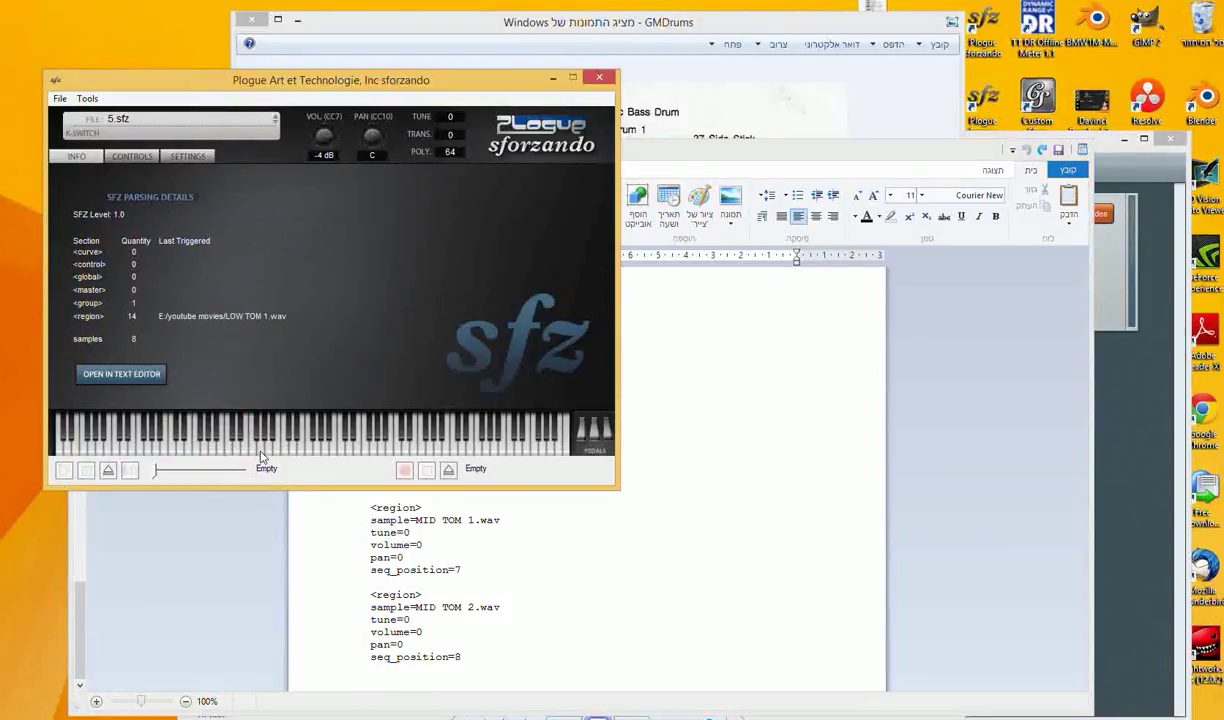
{"action": "left_click", "coordinate": [260, 450]}
{"action": "left_click", "coordinate": [258, 450]}
{"action": "left_click_drag", "start_coordinate": [258, 450], "coordinate": [278, 452]}
Switch back to document 5 and copy the key=43 line into the MID TOM 1.wav region directly below its tune line.
{"action": "left_click", "coordinate": [948, 157]}
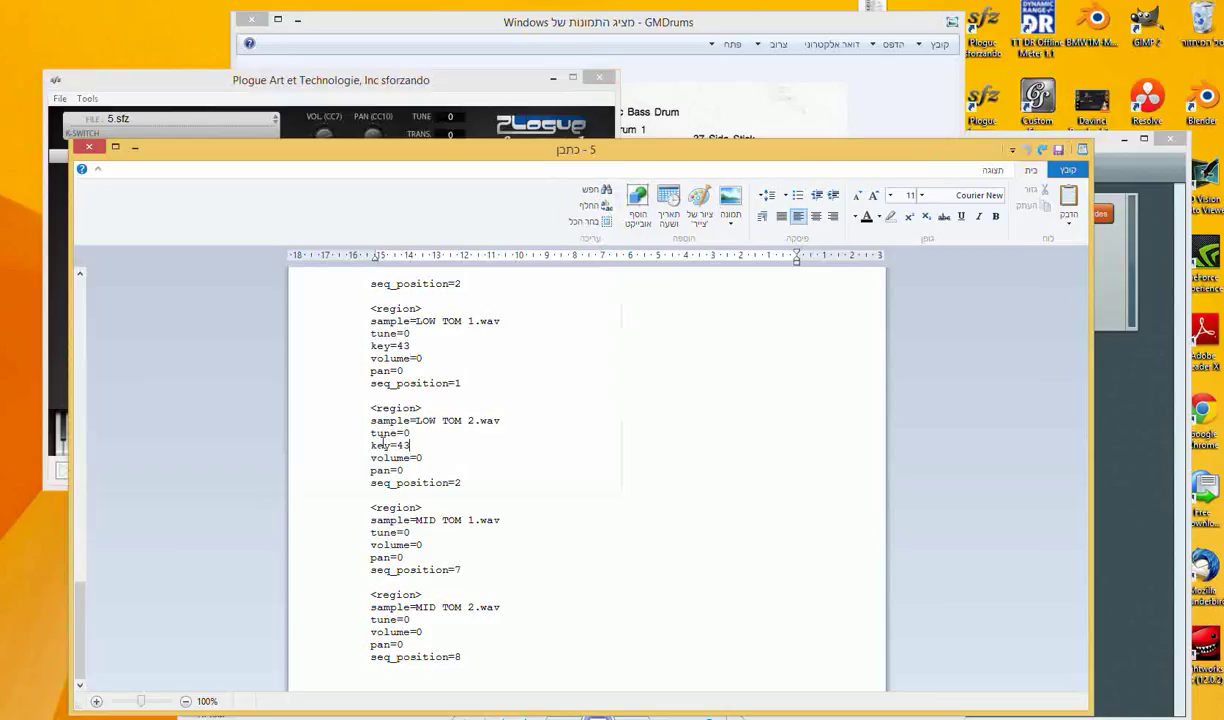
{"action": "left_click_drag", "start_coordinate": [371, 445], "coordinate": [409, 445]}
{"action": "key", "text": "ctrl+c"}
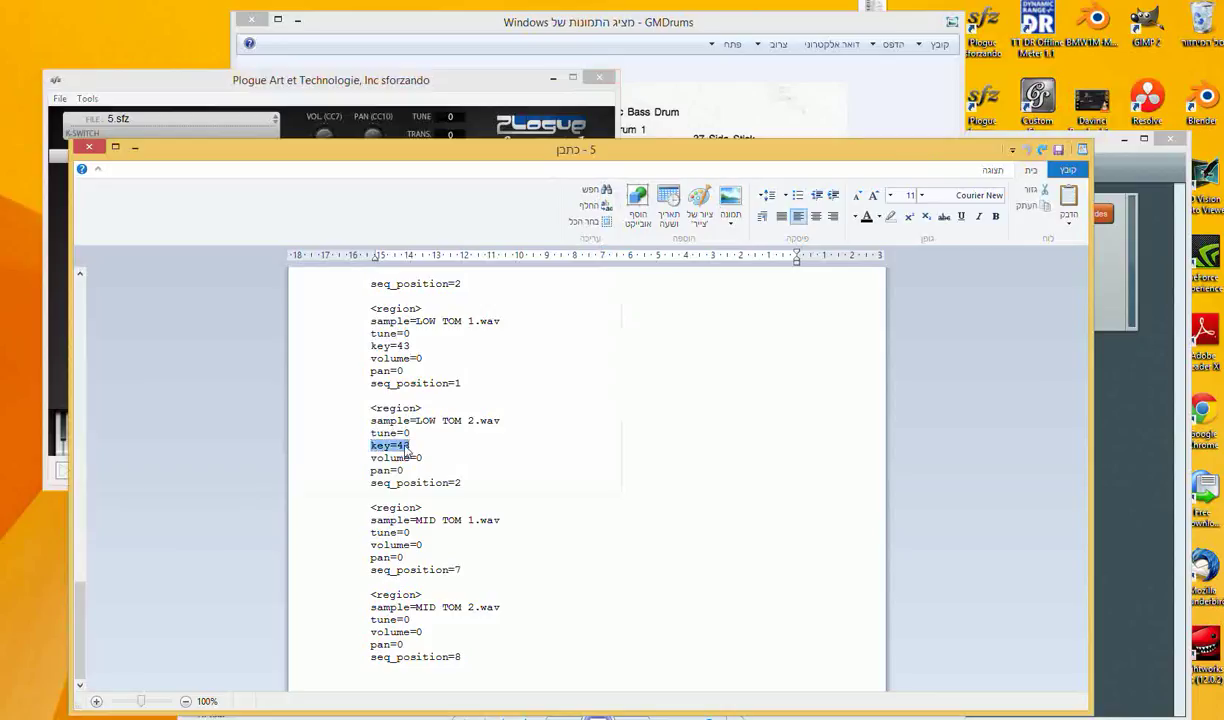
{"action": "left_click", "coordinate": [411, 533]}
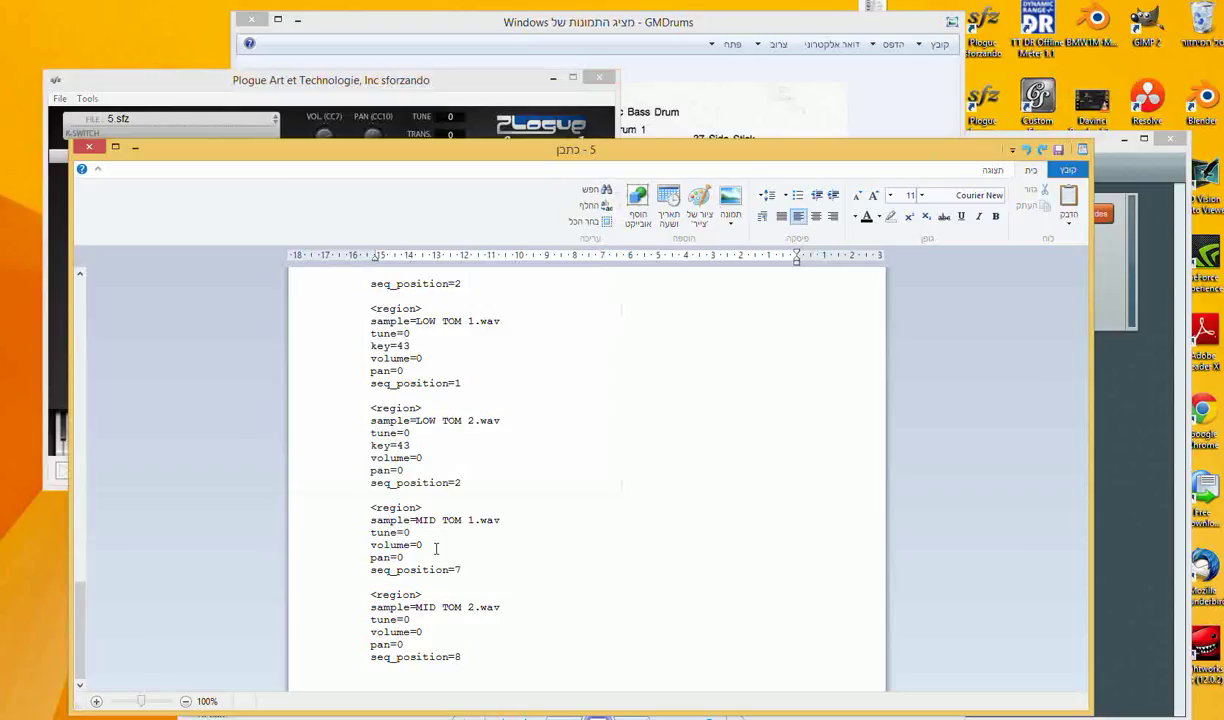
{"action": "key", "text": "Return"}
{"action": "key", "text": "ctrl+v"}
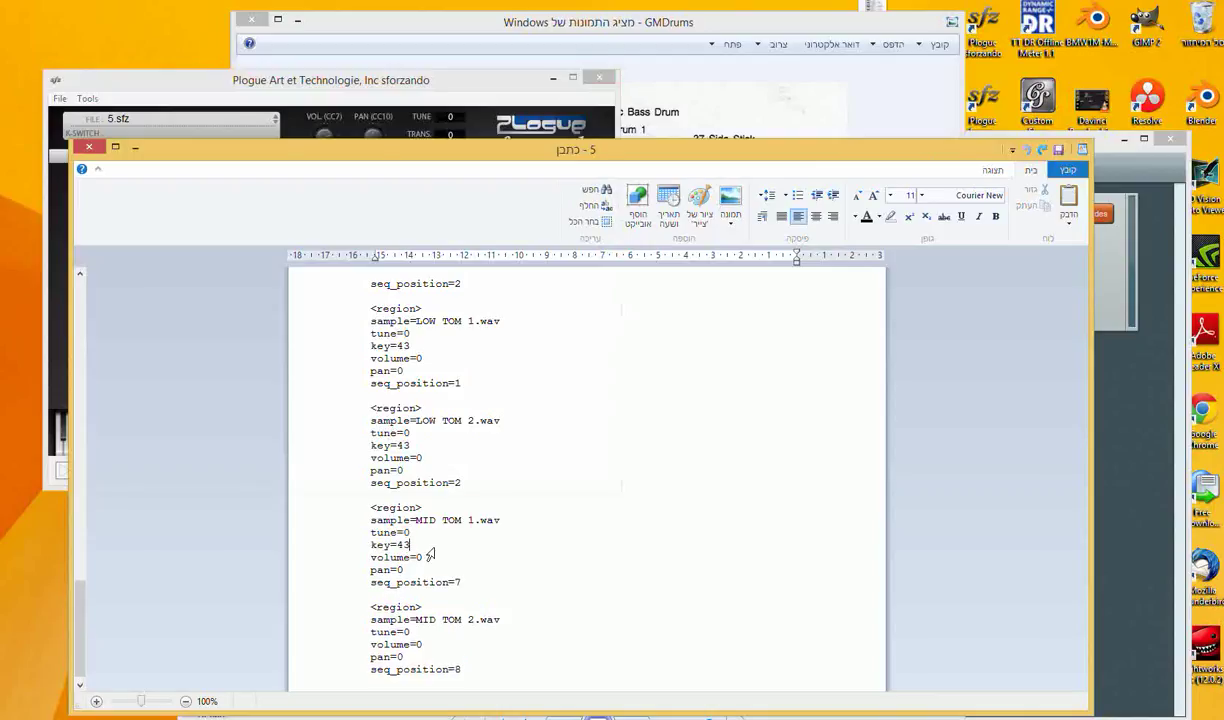
Check the mid tom numbers in the GMDrums chart and set the MID TOM 1.wav region's key to 45.
{"action": "left_click", "coordinate": [646, 51]}
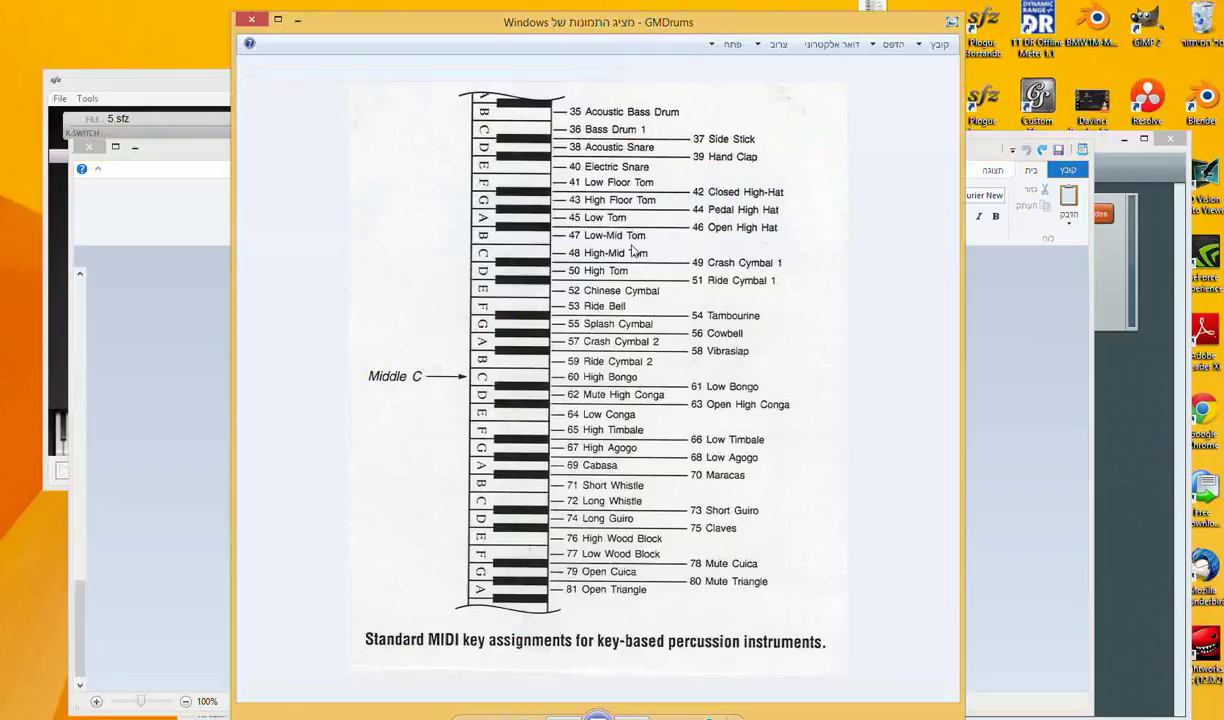
{"action": "left_click", "coordinate": [95, 152]}
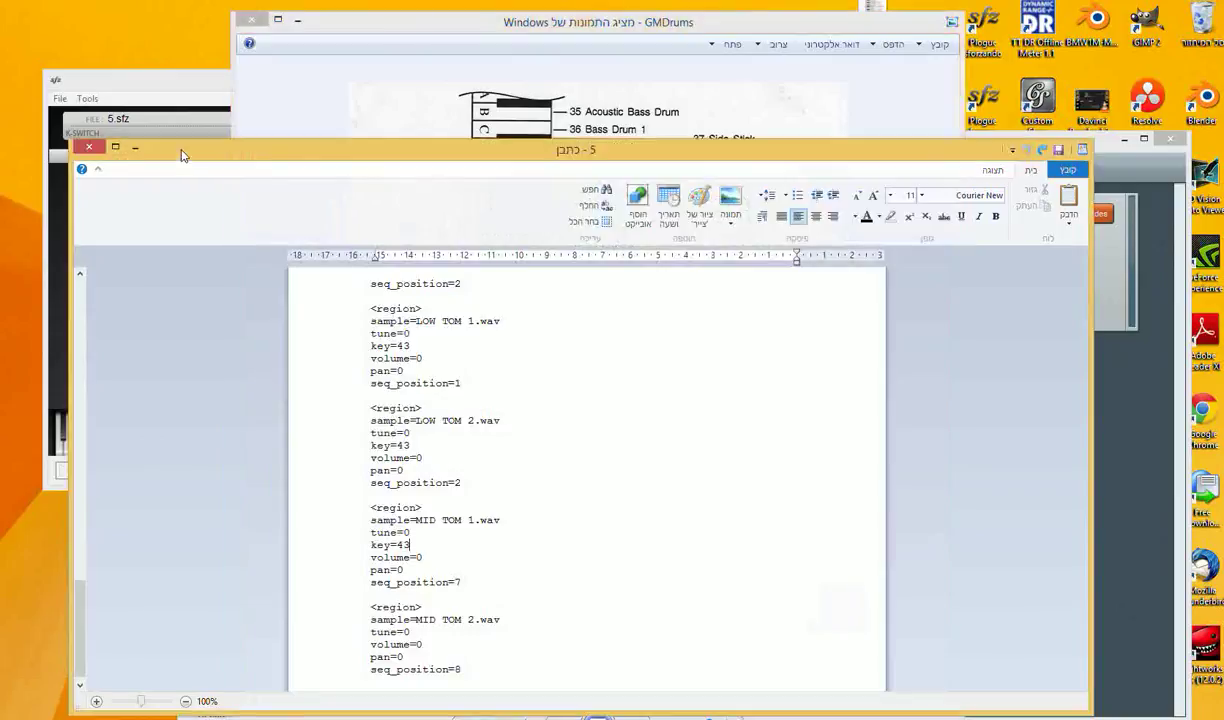
{"action": "key", "text": "BackSpace"}
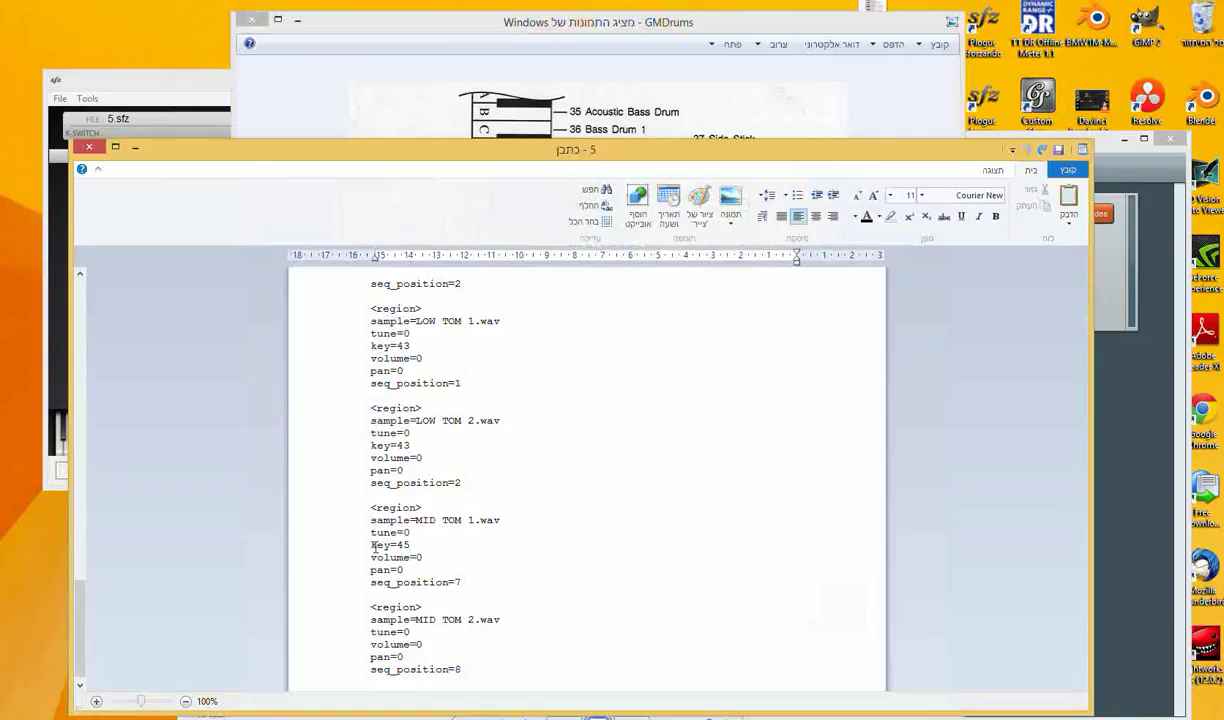
Copy the key=45 line into the MID TOM 2.wav region directly below its tune line.
{"action": "left_click_drag", "start_coordinate": [373, 547], "coordinate": [403, 547]}
{"action": "key", "text": "ctrl+c"}
{"action": "left_click", "coordinate": [395, 617]}
{"action": "key", "text": "End"}
{"action": "key", "text": "Return"}
{"action": "key", "text": "ctrl+v"}
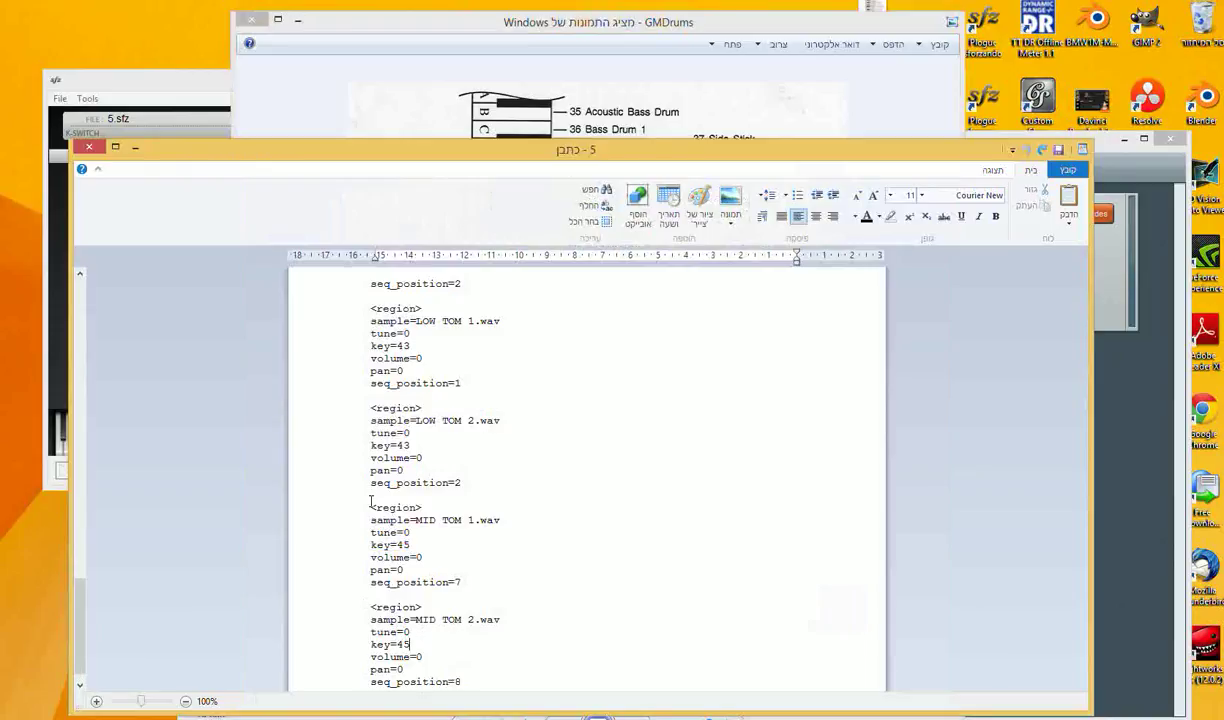
Duplicate both MID TOM regions at the end of the document.
{"action": "left_click_drag", "start_coordinate": [370, 496], "coordinate": [415, 716]}
{"action": "key", "text": "ctrl+c"}
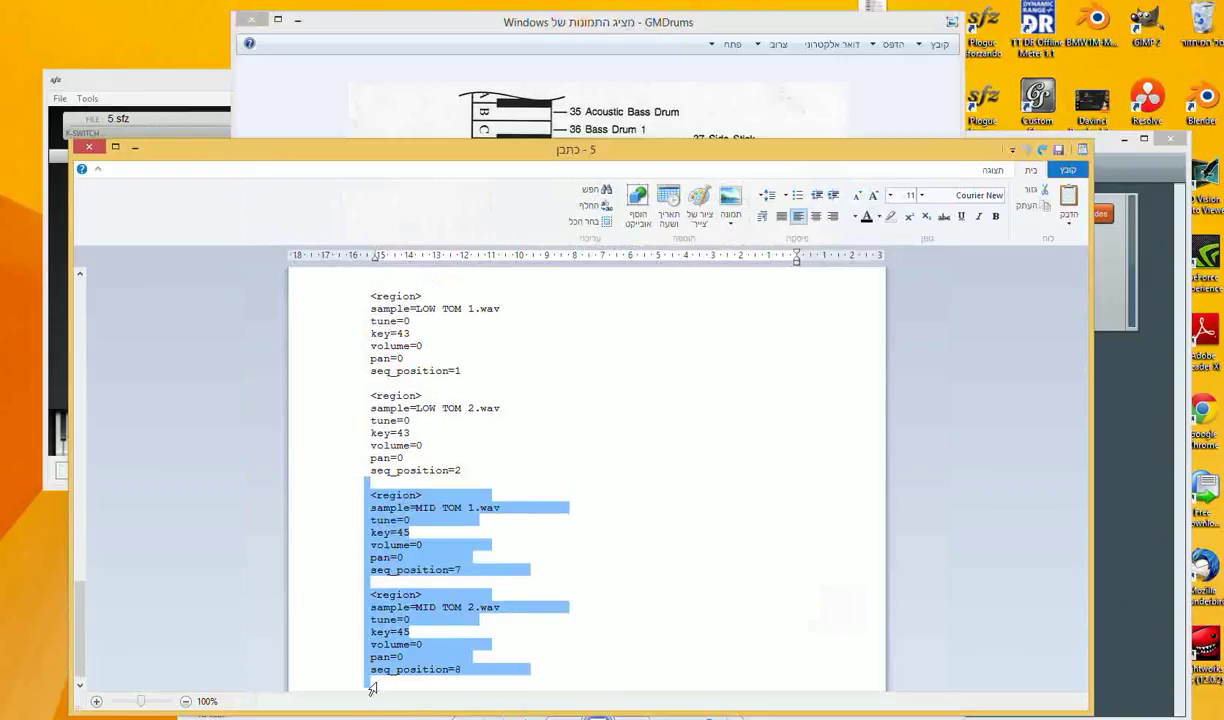
{"action": "left_click", "coordinate": [380, 688]}
{"action": "key", "text": "ctrl+v"}
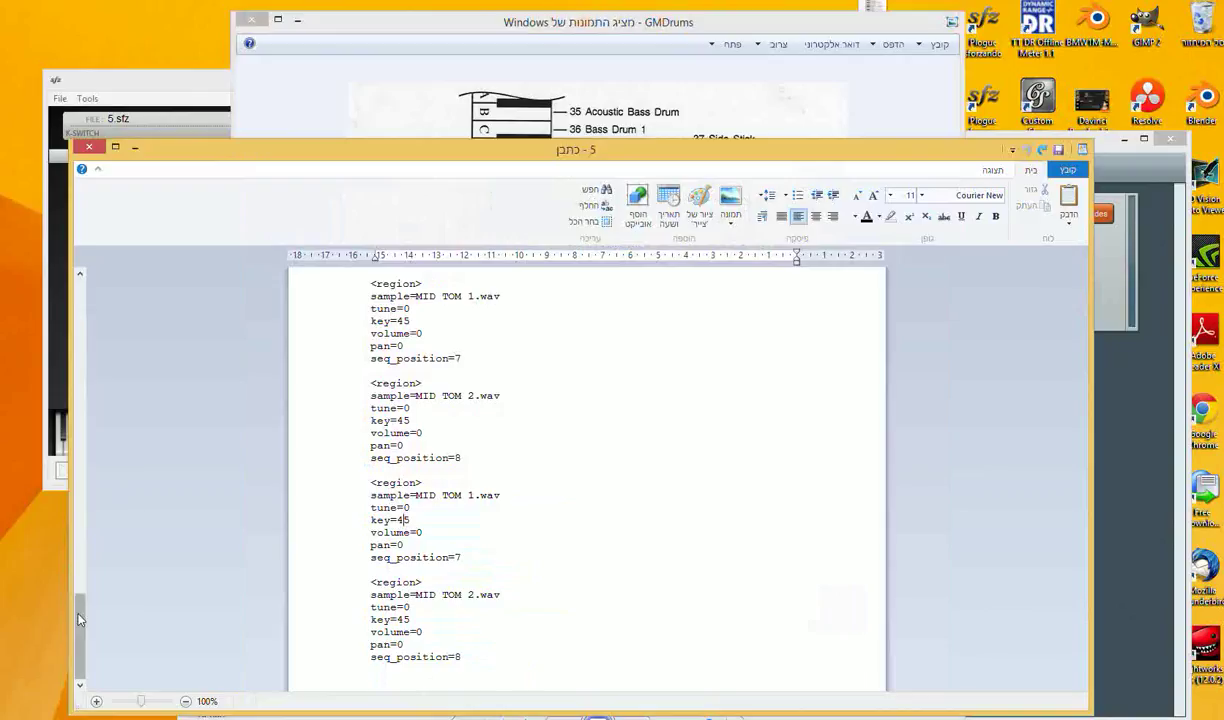
Set the key of both duplicated MID TOM regions to 47 and save document 5 as plain text without formatting.
{"action": "left_click_drag", "start_coordinate": [80, 608], "coordinate": [80, 606]}
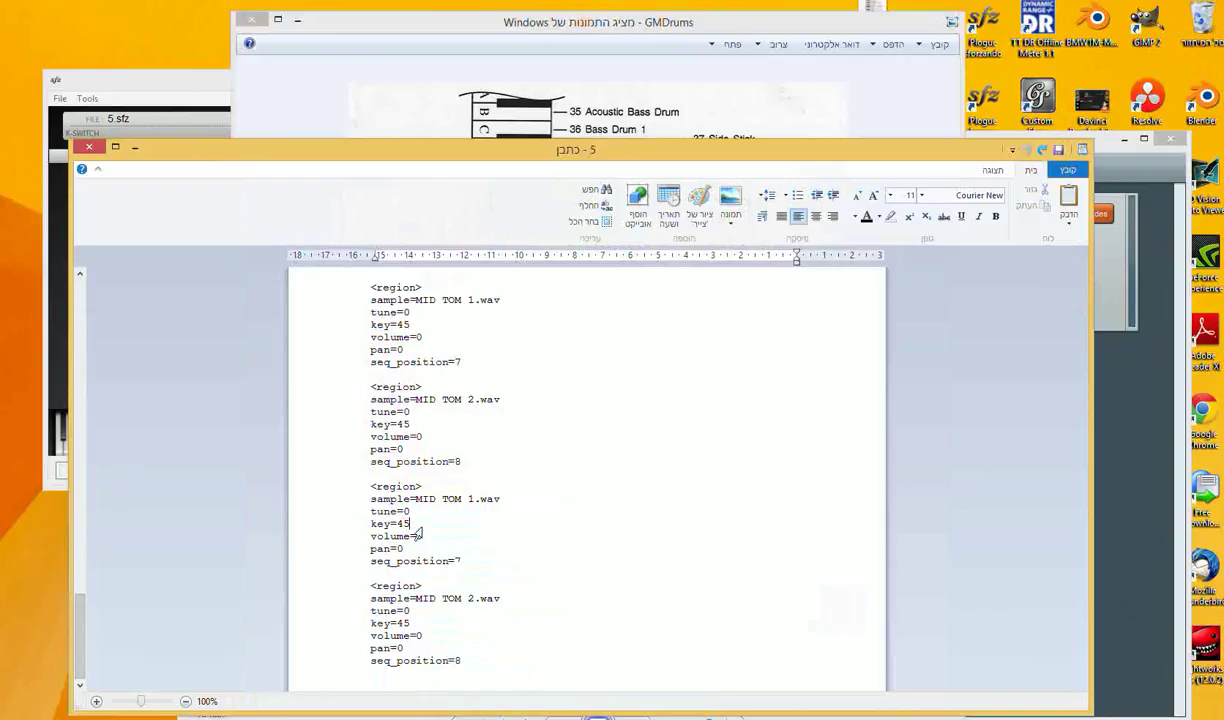
{"action": "key", "text": "BackSpace"}
{"action": "type", "text": "7"}
{"action": "left_click", "coordinate": [409, 623]}
{"action": "key", "text": "shift+Home"}
{"action": "left_click", "coordinate": [410, 623]}
{"action": "key", "text": "ctrl+s"}
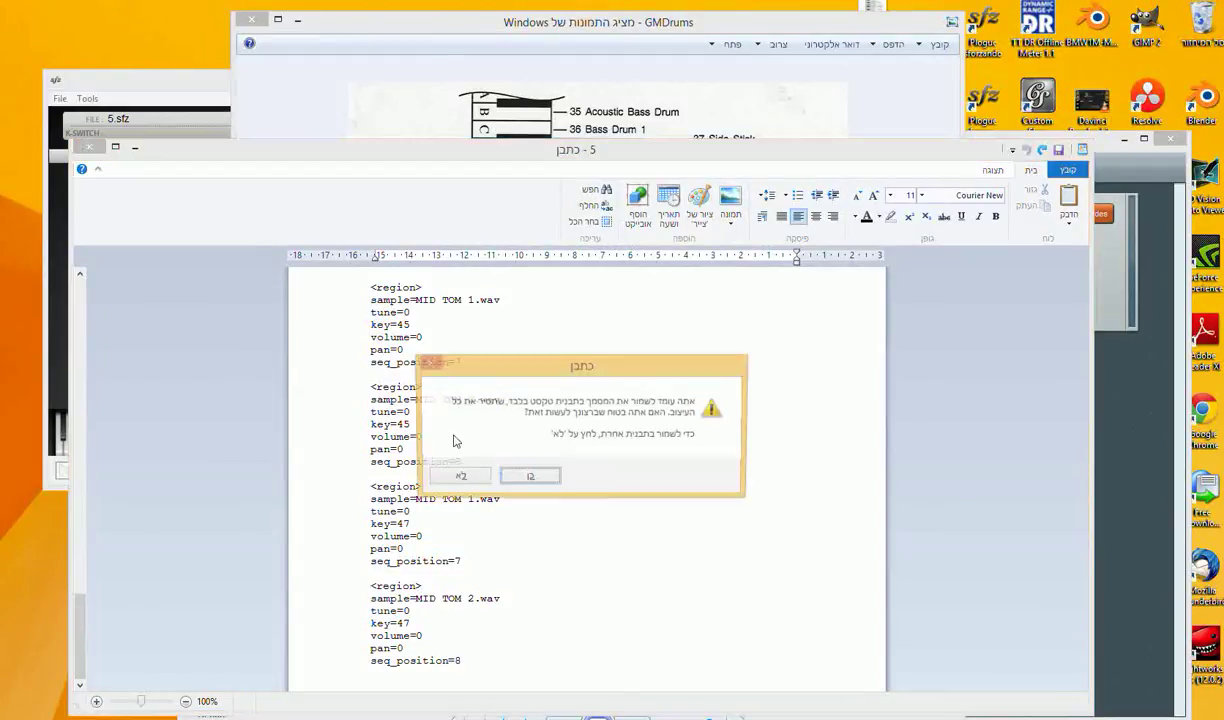
{"action": "left_click", "coordinate": [531, 476]}
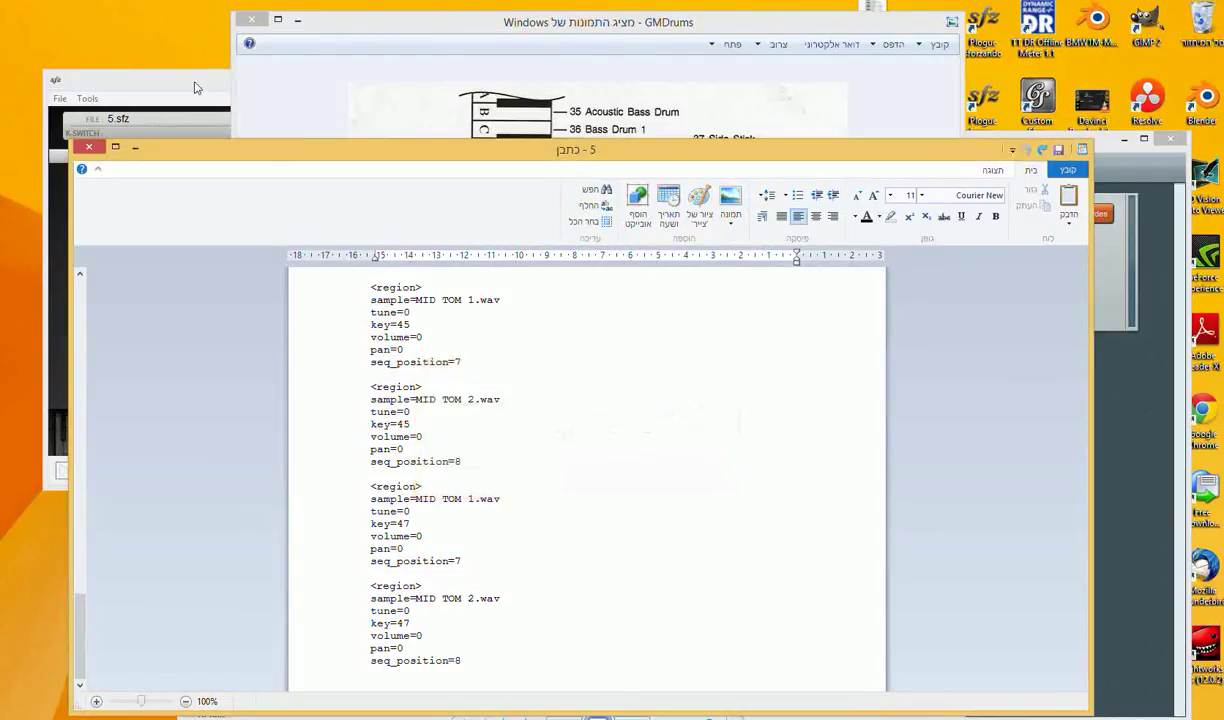
Switch to sforzando and play a mid tom key to test the duplicated MID TOM regions.
{"action": "left_click", "coordinate": [190, 82]}
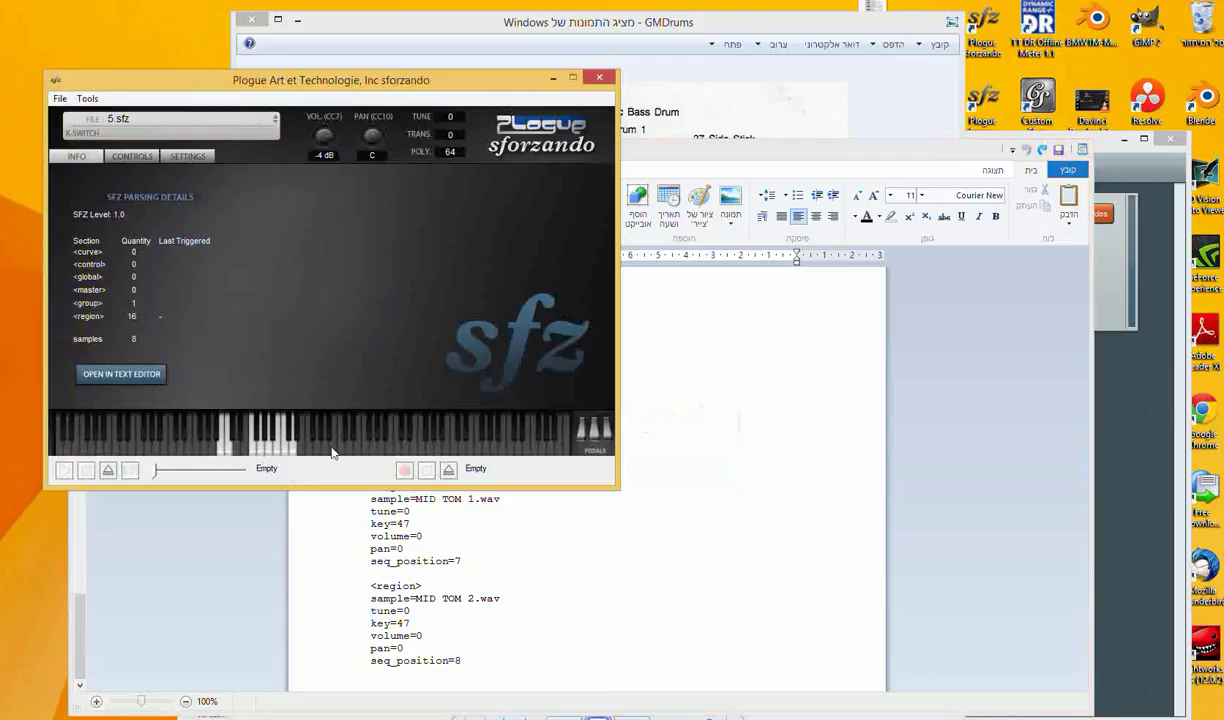
{"action": "left_click", "coordinate": [270, 450]}
{"action": "left_click", "coordinate": [270, 450]}
{"action": "left_click", "coordinate": [549, 593]}
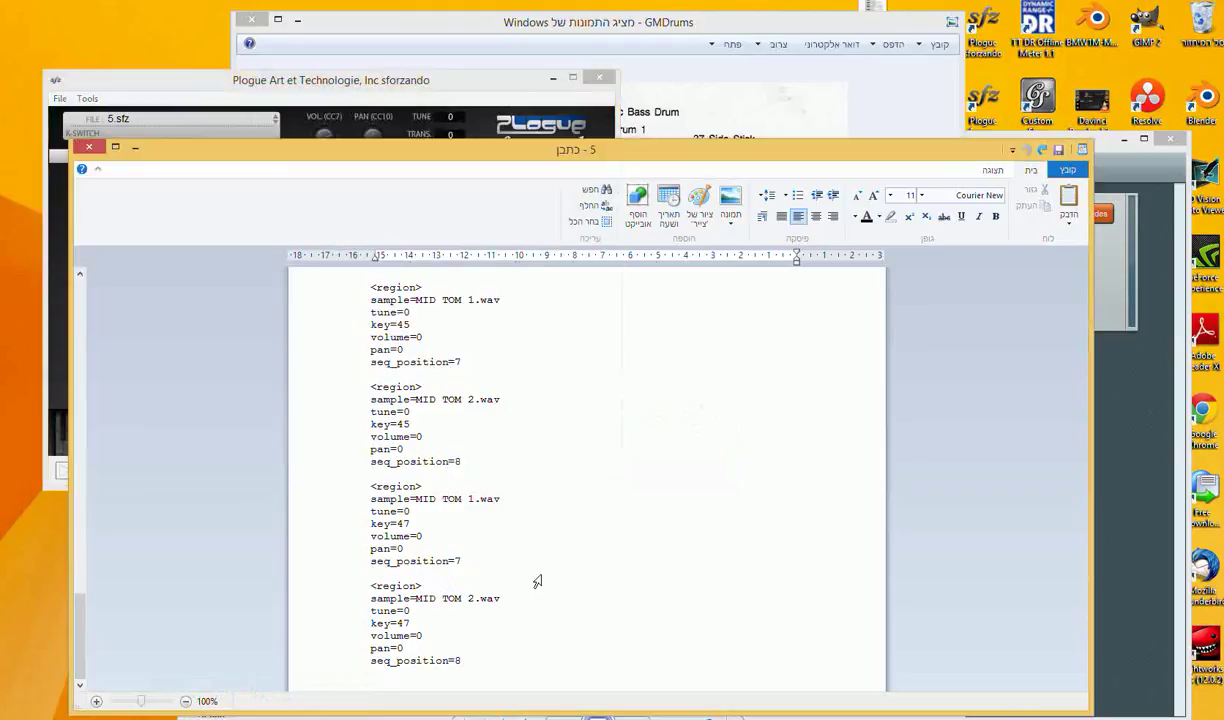
Set seq_position of the key=47 MID TOM 1.wav and MID TOM 2.wav regions to 1 and 2, saving document 5 as plain text.
{"action": "left_click", "coordinate": [462, 561]}
{"action": "key", "text": "BackSpace"}
{"action": "type", "text": "1"}
{"action": "left_click", "coordinate": [463, 660]}
{"action": "key", "text": "BackSpace"}
{"action": "key", "text": "ctrl+s"}
{"action": "key", "text": "Return"}
Check the seq_length line in document 5's group header and test a tom key in sforzando.
{"action": "left_click_drag", "start_coordinate": [82, 627], "coordinate": [100, 340]}
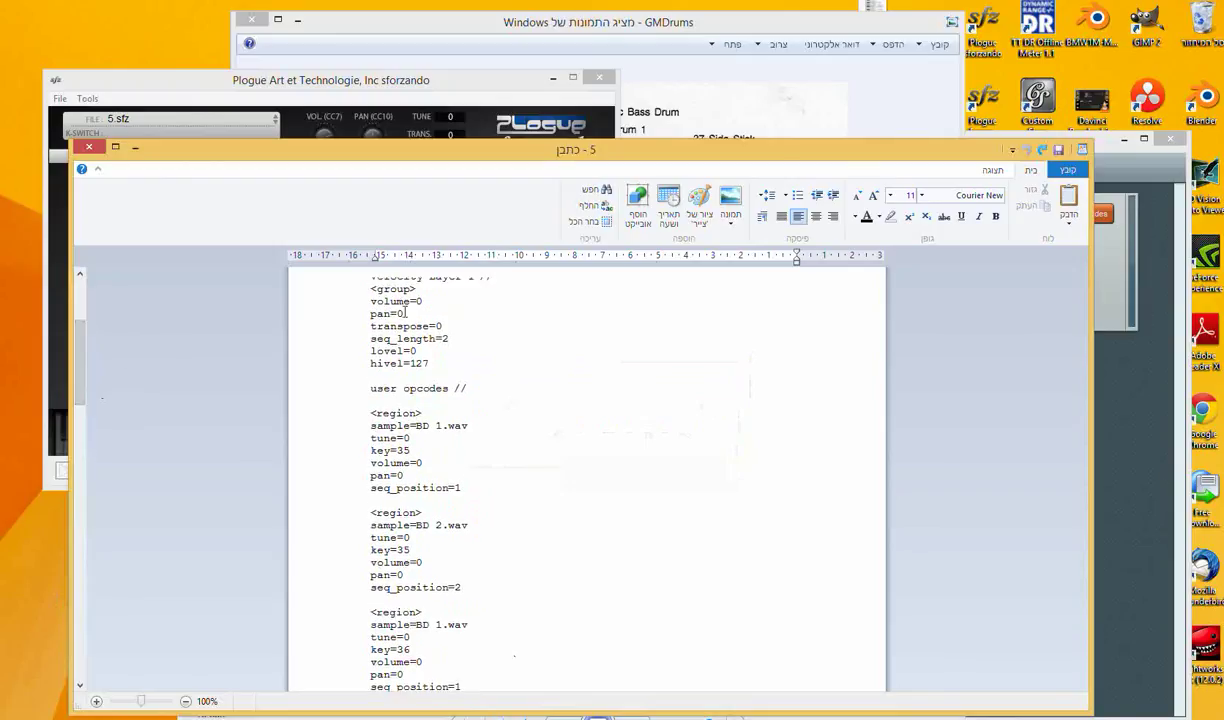
{"action": "left_click", "coordinate": [371, 339]}
{"action": "left_click", "coordinate": [450, 338], "text": "shift"}
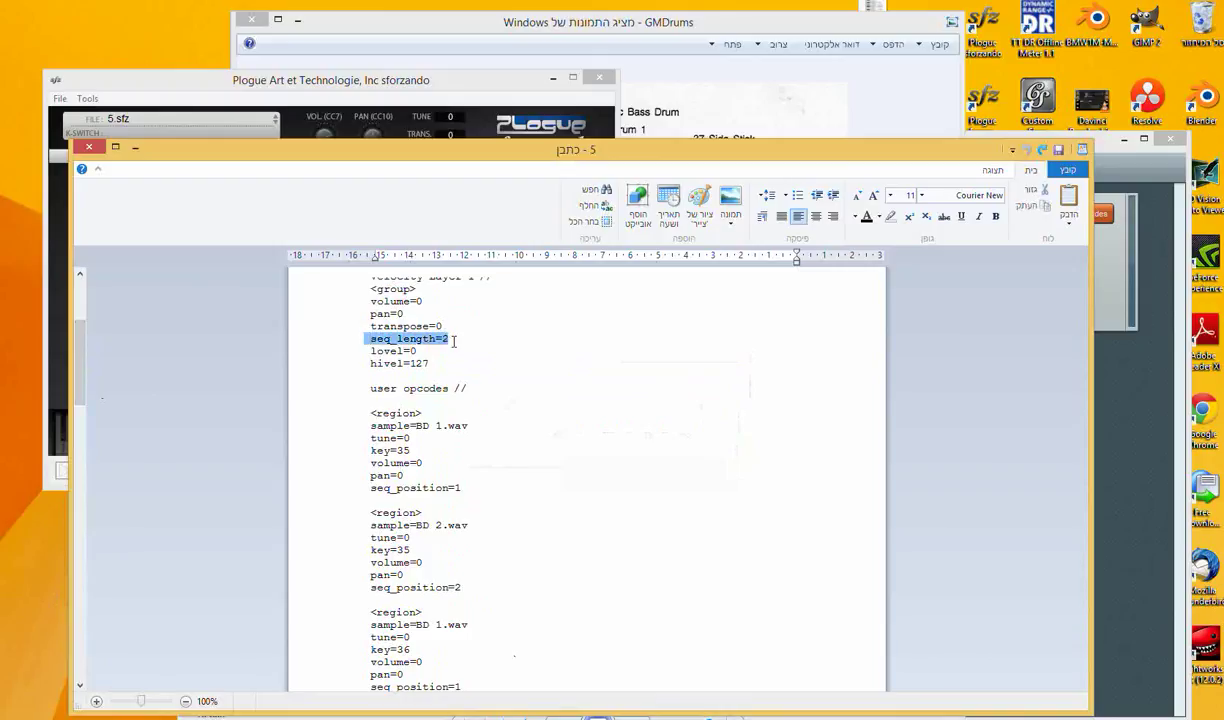
{"action": "left_click", "coordinate": [452, 341]}
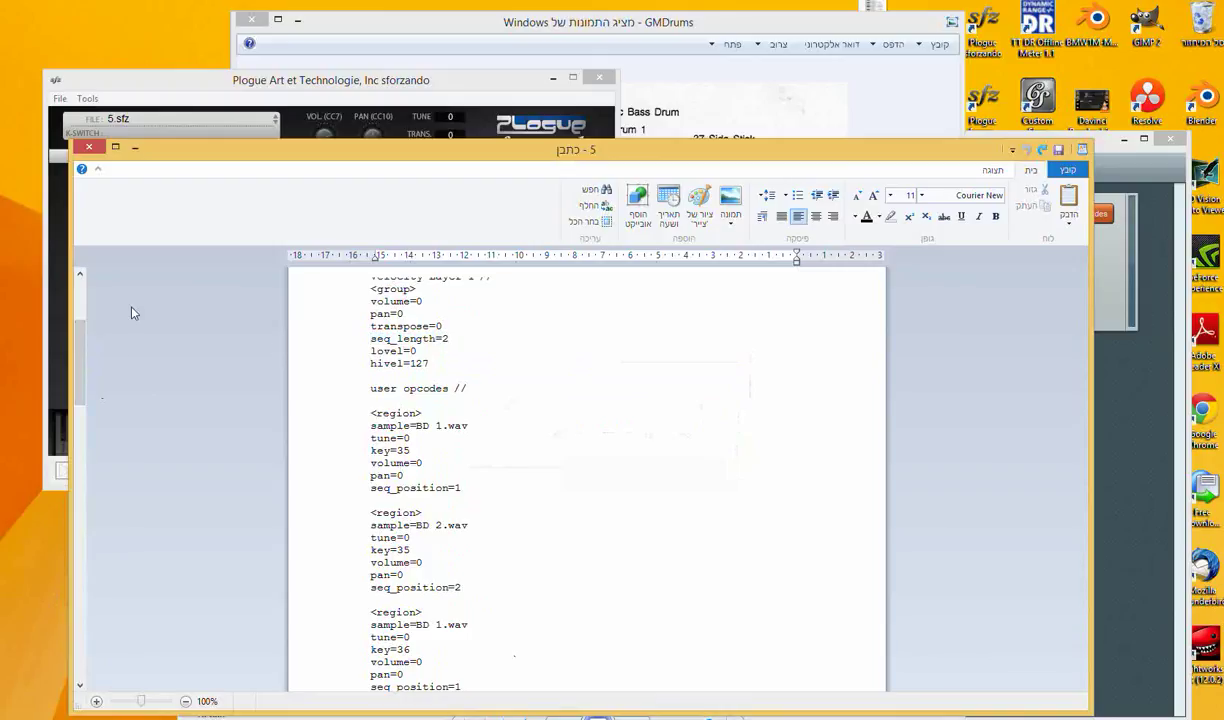
{"action": "left_click", "coordinate": [135, 147]}
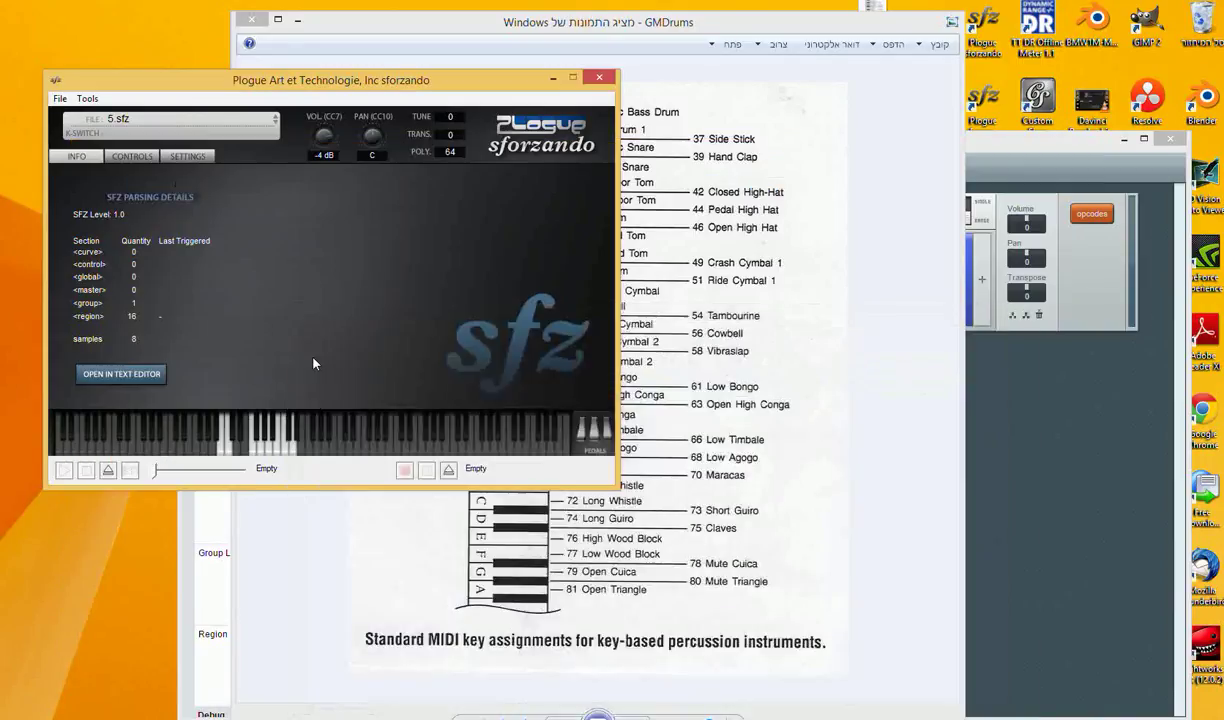
{"action": "left_click", "coordinate": [270, 452]}
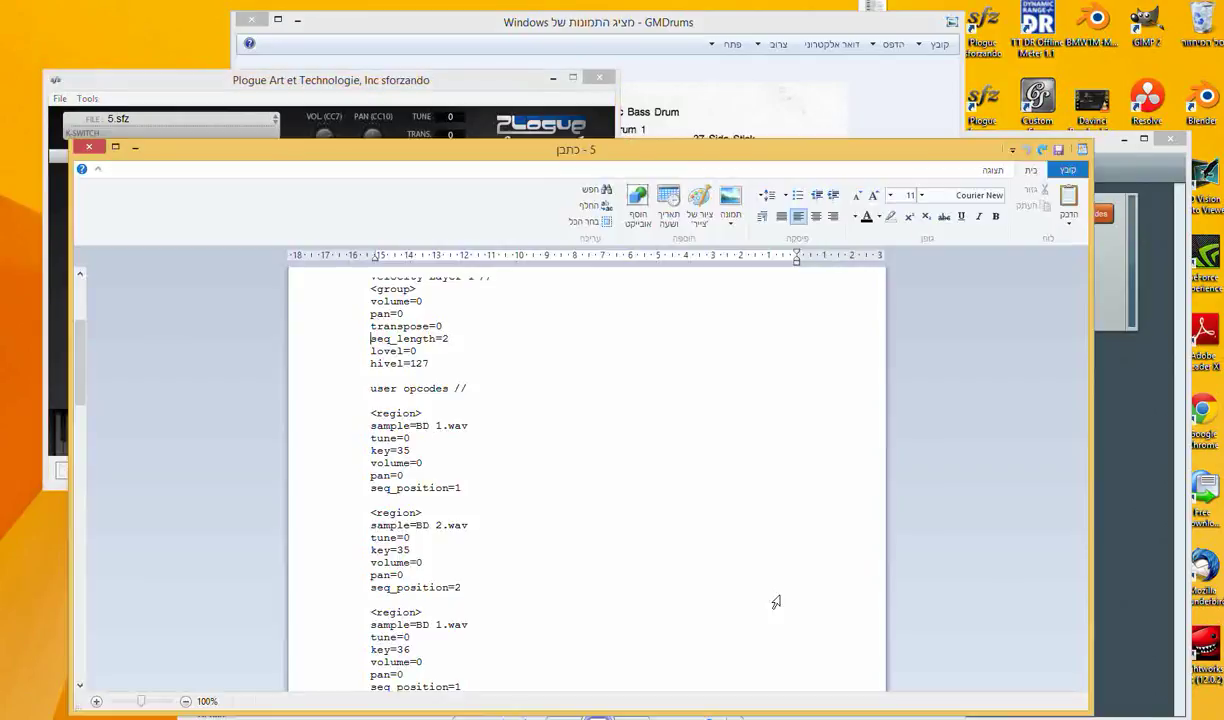
Return to document 5 and save it as plain text without formatting.
{"action": "triple_click", "coordinate": [488, 436]}
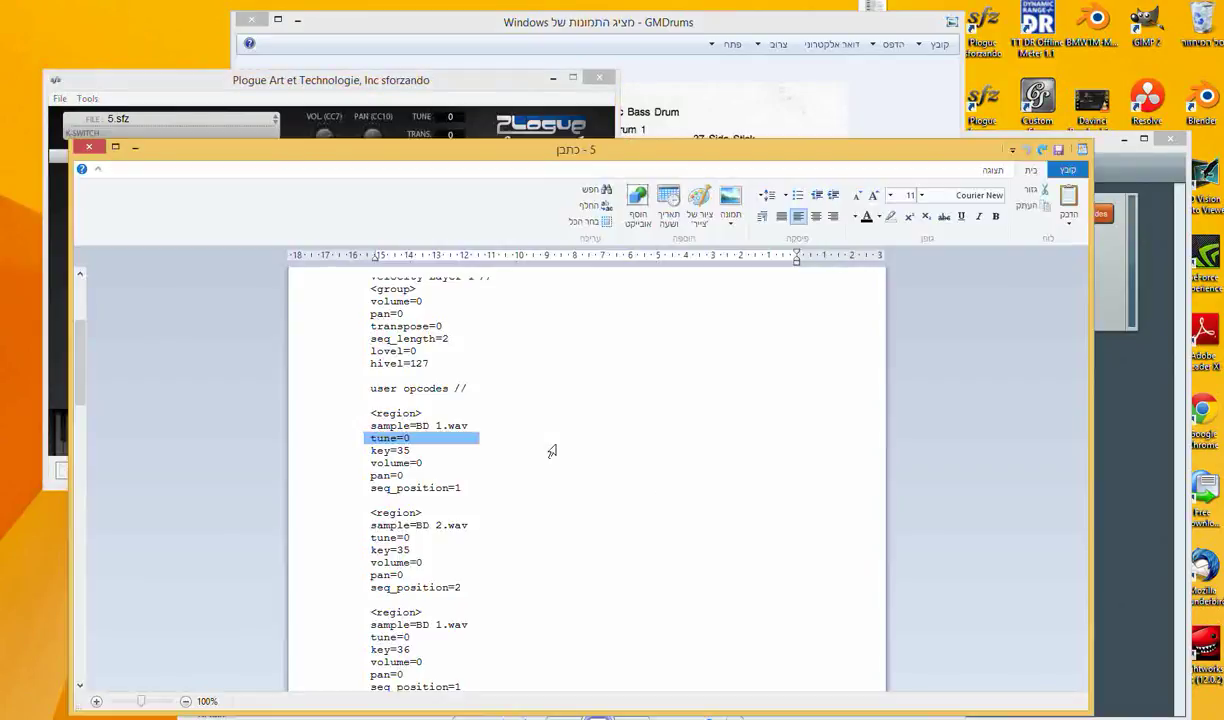
{"action": "scroll", "coordinate": [552, 451], "scroll_direction": "down", "scroll_amount": 4}
{"action": "key", "text": "ctrl+s"}
{"action": "left_click", "coordinate": [535, 475]}
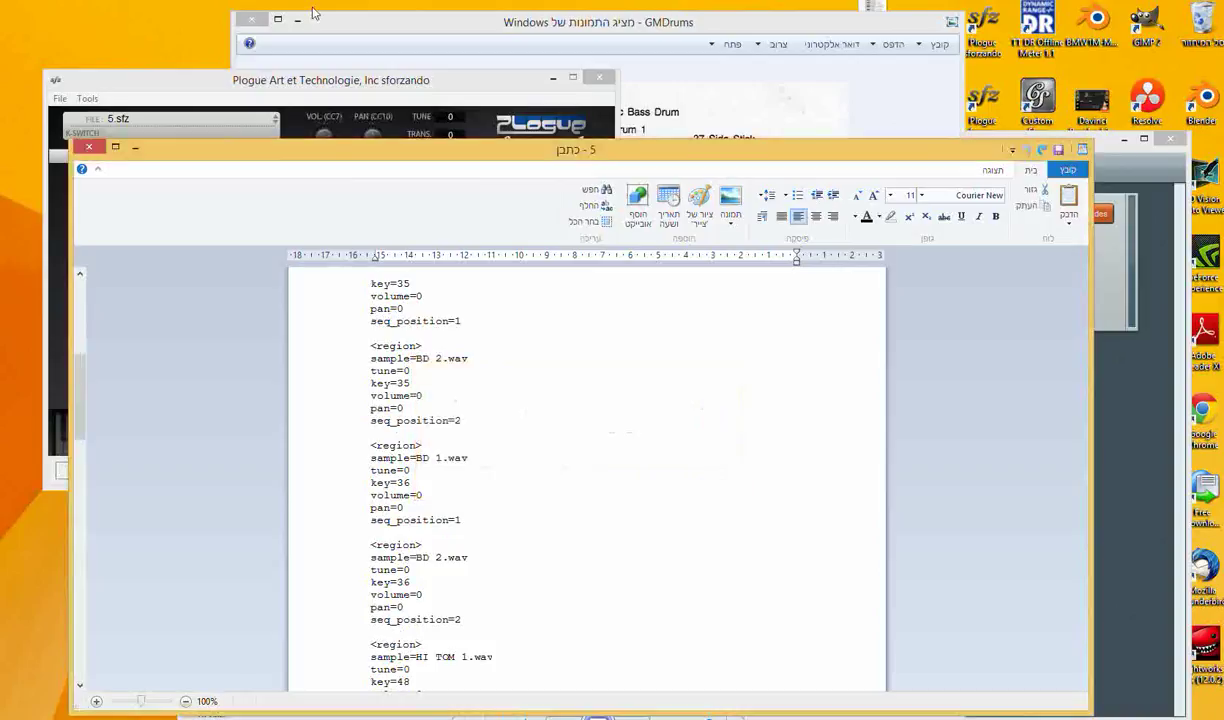
Play through the mapped tom keys in sforzando and check which sample each one triggers.
{"action": "left_click", "coordinate": [432, 80]}
{"action": "left_click", "coordinate": [270, 440]}
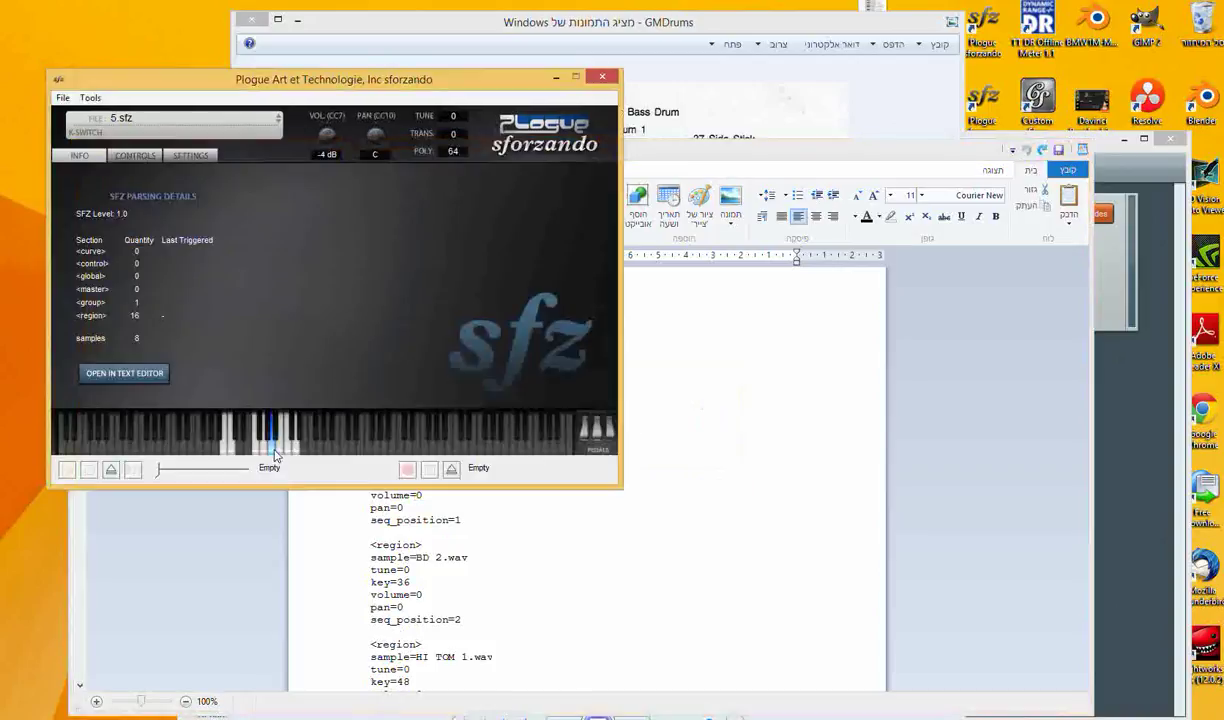
{"action": "left_click", "coordinate": [265, 443]}
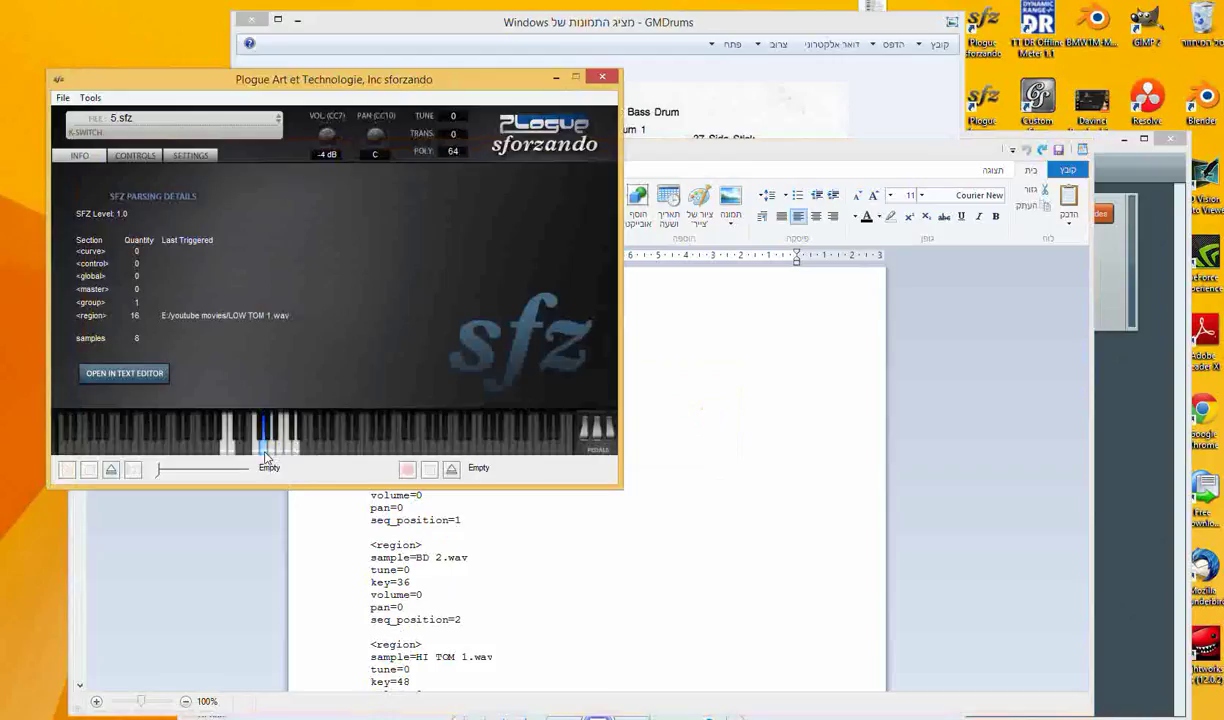
{"action": "left_click", "coordinate": [268, 452]}
{"action": "left_click", "coordinate": [277, 456]}
{"action": "left_click", "coordinate": [278, 455]}
{"action": "left_click", "coordinate": [280, 453]}
{"action": "left_click", "coordinate": [281, 453]}
{"action": "left_click", "coordinate": [284, 454]}
{"action": "left_click", "coordinate": [286, 454]}
{"action": "left_click", "coordinate": [289, 455]}
{"action": "left_click", "coordinate": [282, 455]}
{"action": "left_click", "coordinate": [276, 455]}
{"action": "left_click", "coordinate": [273, 455]}
Set seq_position of the key=45 MID TOM 1.wav and MID TOM 2.wav regions to 1 and 2, saving document 5 as plain text.
{"action": "left_click", "coordinate": [534, 550]}
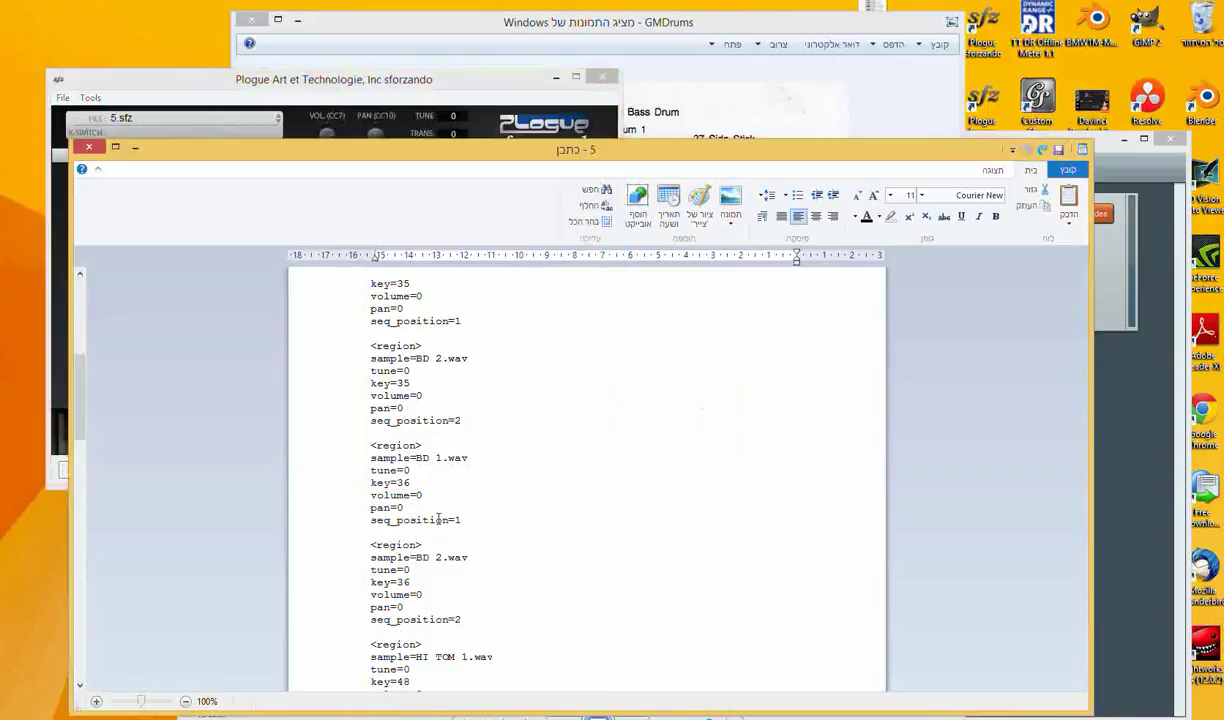
{"action": "left_click_drag", "start_coordinate": [76, 401], "coordinate": [74, 588]}
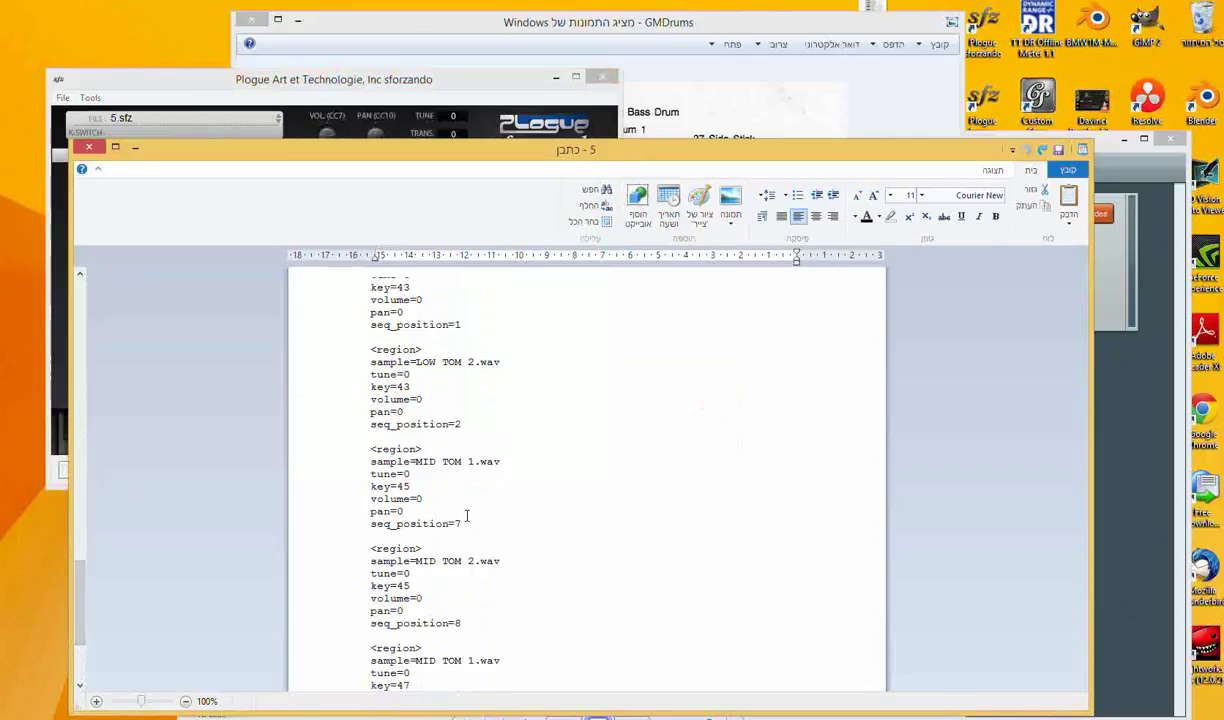
{"action": "key", "text": "BackSpace"}
{"action": "type", "text": "1"}
{"action": "scroll", "coordinate": [409, 458], "scroll_direction": "down", "scroll_amount": 4}
{"action": "key", "text": "ctrl+s"}
{"action": "left_click", "coordinate": [547, 480]}
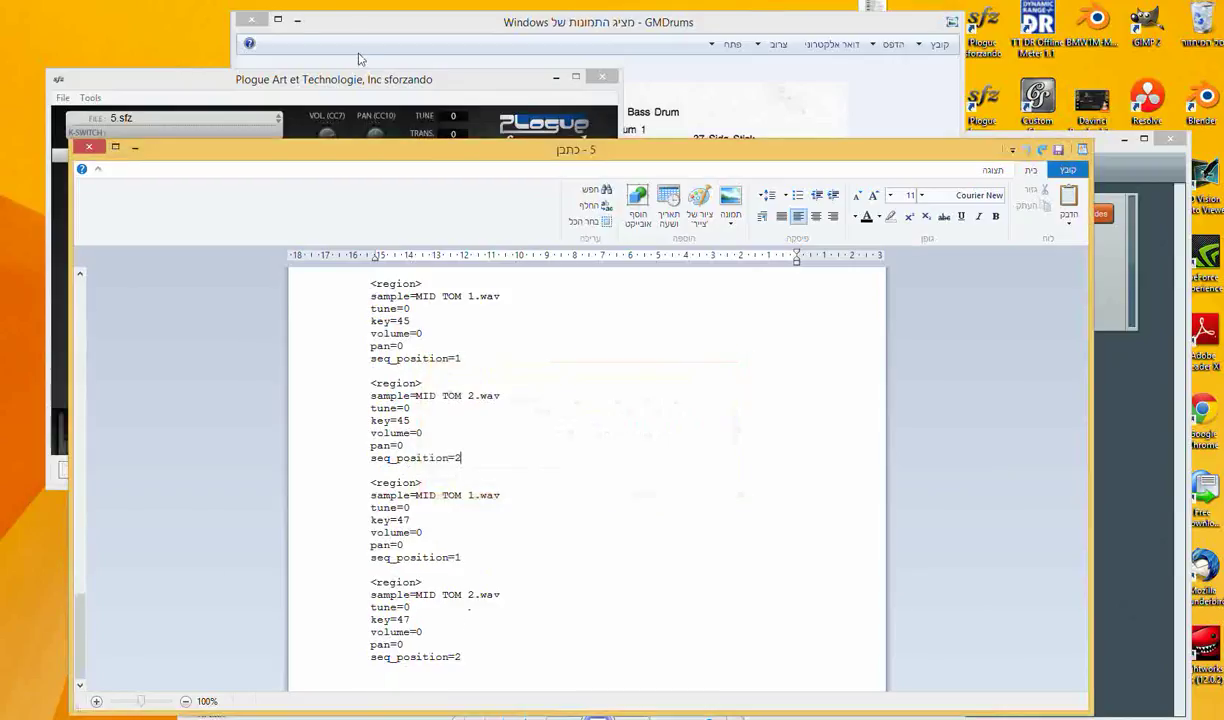
Play the low and mid tom keys in sforzando to test the updated sequence positions.
{"action": "left_click", "coordinate": [424, 79]}
{"action": "left_click", "coordinate": [265, 435]}
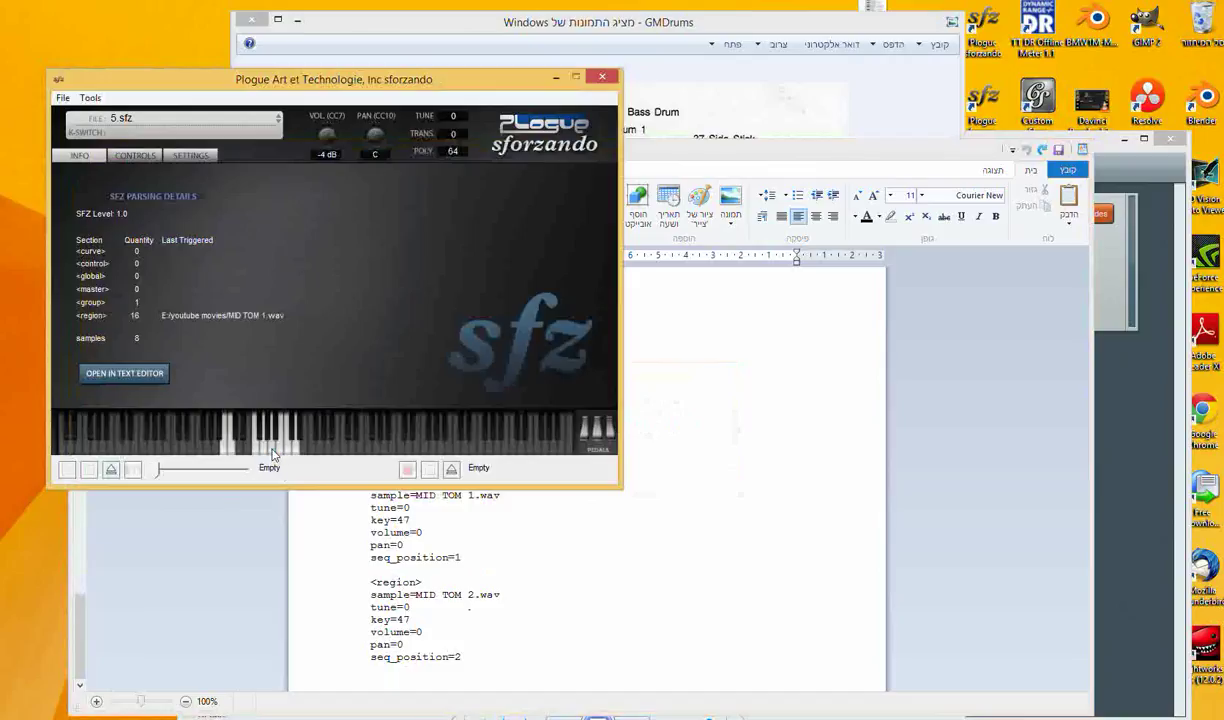
{"action": "left_click", "coordinate": [271, 440]}
{"action": "left_click", "coordinate": [268, 440]}
{"action": "left_click", "coordinate": [690, 458]}
Compare the tom keys in the GMDrums chart with sforzando by playing the mid and high toms, and minimize the chart.
{"action": "left_click", "coordinate": [842, 718]}
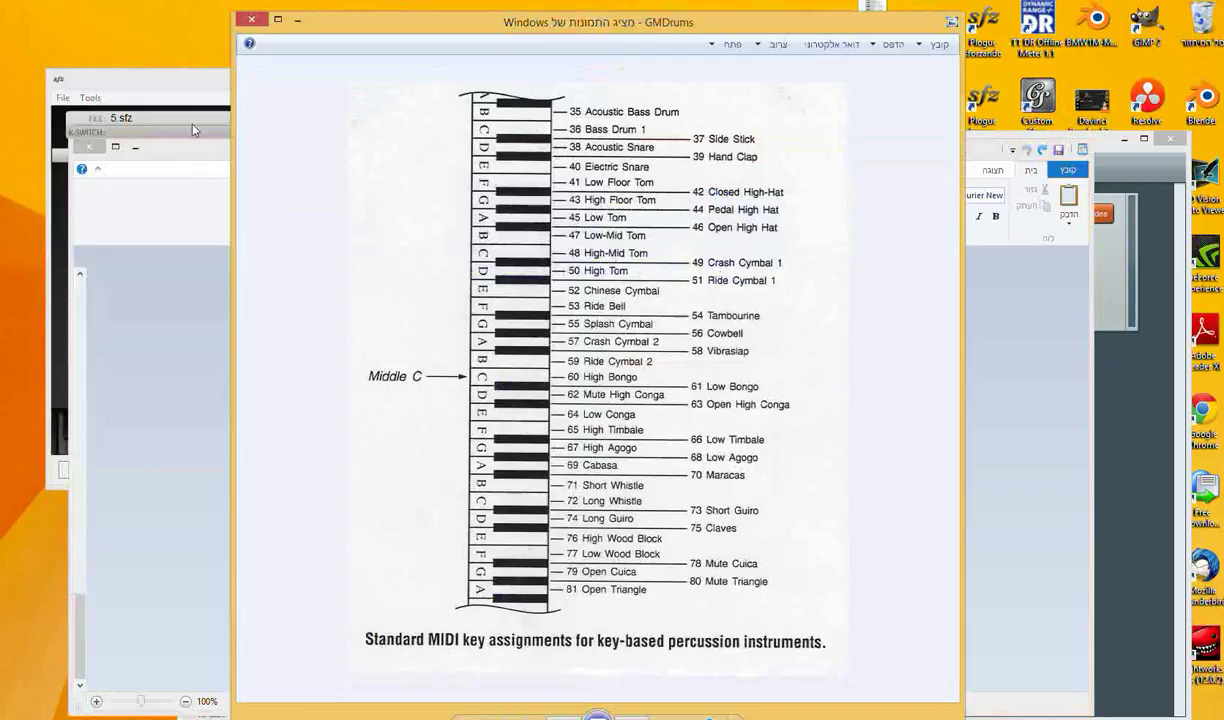
{"action": "left_click", "coordinate": [188, 80]}
{"action": "left_click", "coordinate": [270, 450]}
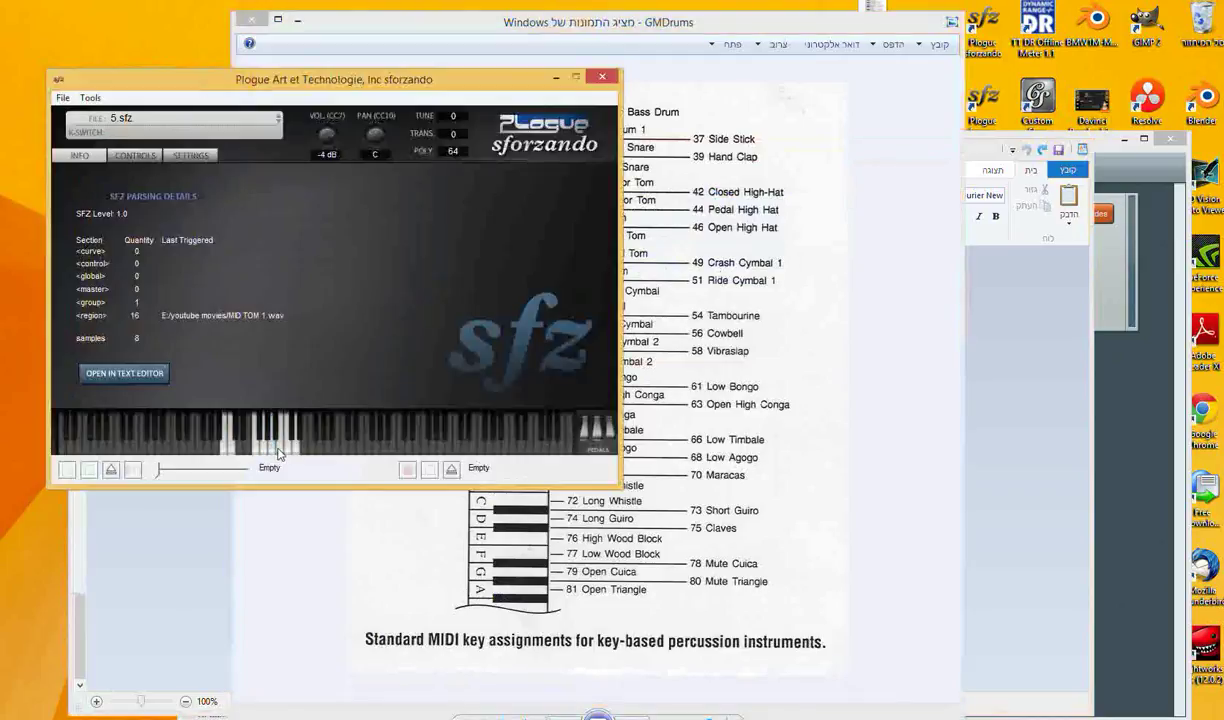
{"action": "left_click", "coordinate": [281, 451]}
{"action": "left_click", "coordinate": [296, 448]}
{"action": "left_click", "coordinate": [298, 19]}
Review the General Settings envelope lines and the group header at the start of document 5.
{"action": "left_click", "coordinate": [814, 155]}
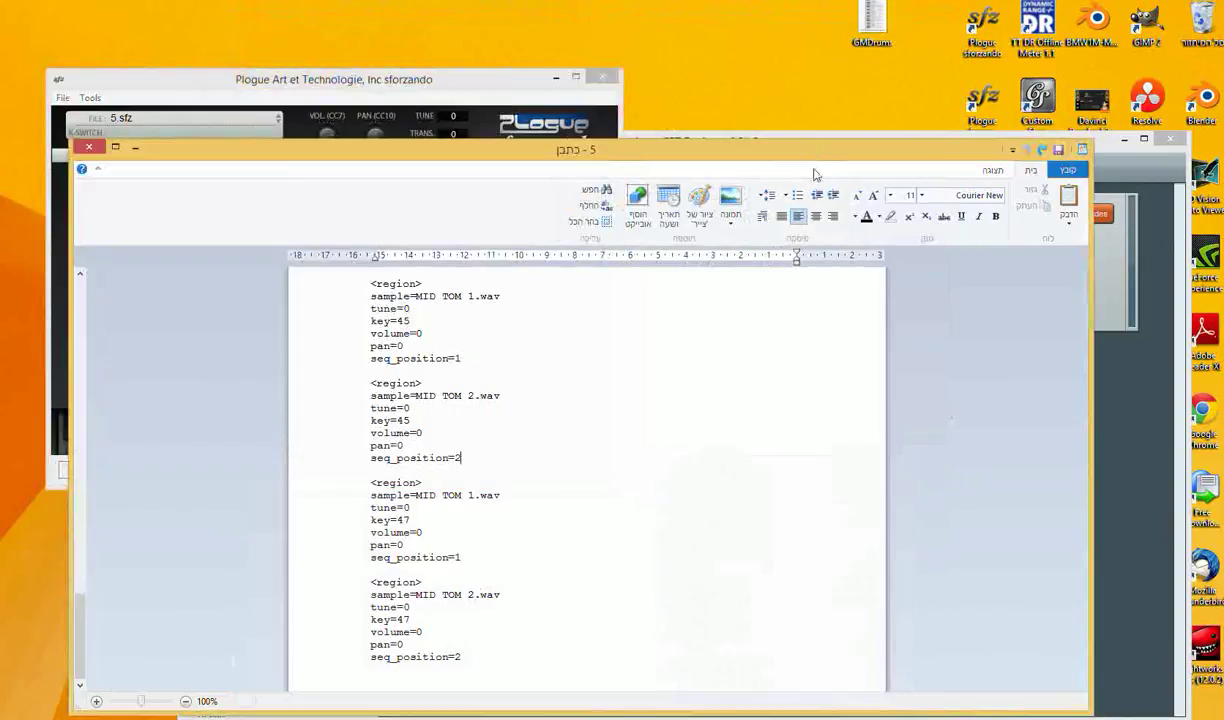
{"action": "left_click_drag", "start_coordinate": [84, 626], "coordinate": [83, 347]}
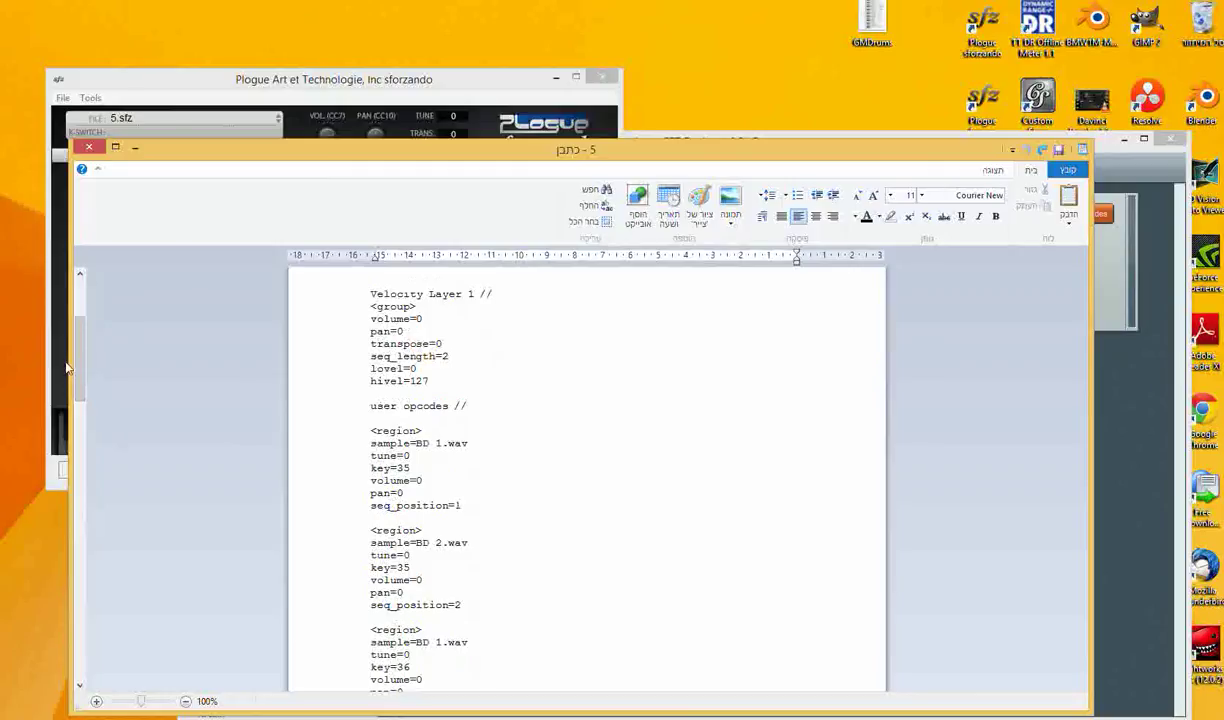
{"action": "left_click_drag", "start_coordinate": [83, 367], "coordinate": [87, 372]}
{"action": "left_click_drag", "start_coordinate": [88, 338], "coordinate": [88, 329]}
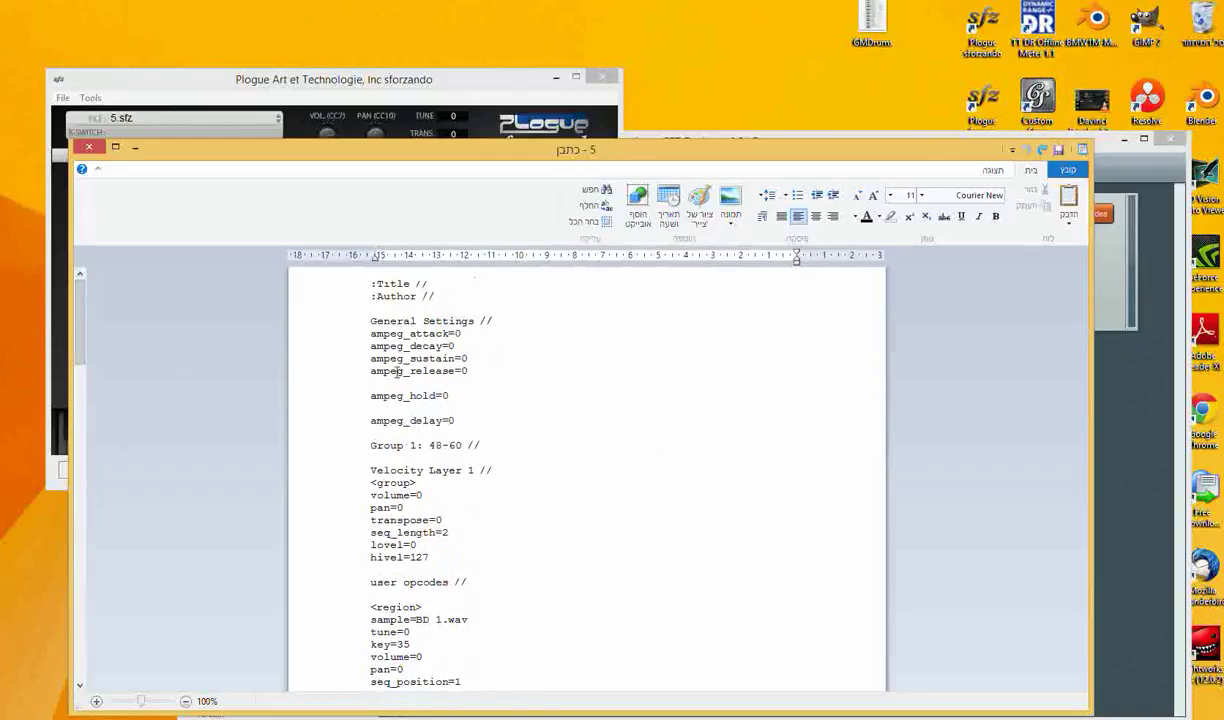
Play tom keys repeatedly in sforzando to hear how the samples release.
{"action": "left_click", "coordinate": [458, 82]}
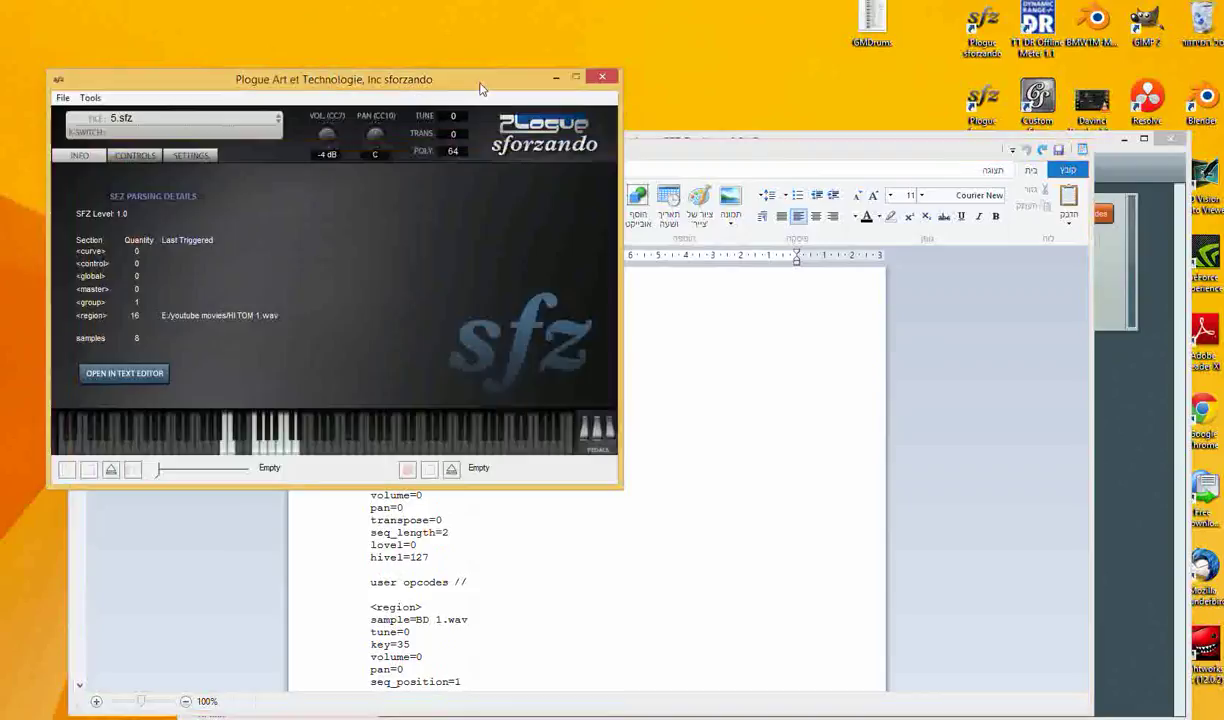
{"action": "left_click", "coordinate": [266, 444]}
{"action": "left_click", "coordinate": [271, 450]}
{"action": "left_click", "coordinate": [271, 450]}
{"action": "left_click", "coordinate": [271, 450]}
{"action": "left_click", "coordinate": [271, 450]}
{"action": "left_click", "coordinate": [270, 455]}
Copy the ampeg_release=0 line from General Settings into the group header directly below seq_length=2.
{"action": "left_click", "coordinate": [645, 474]}
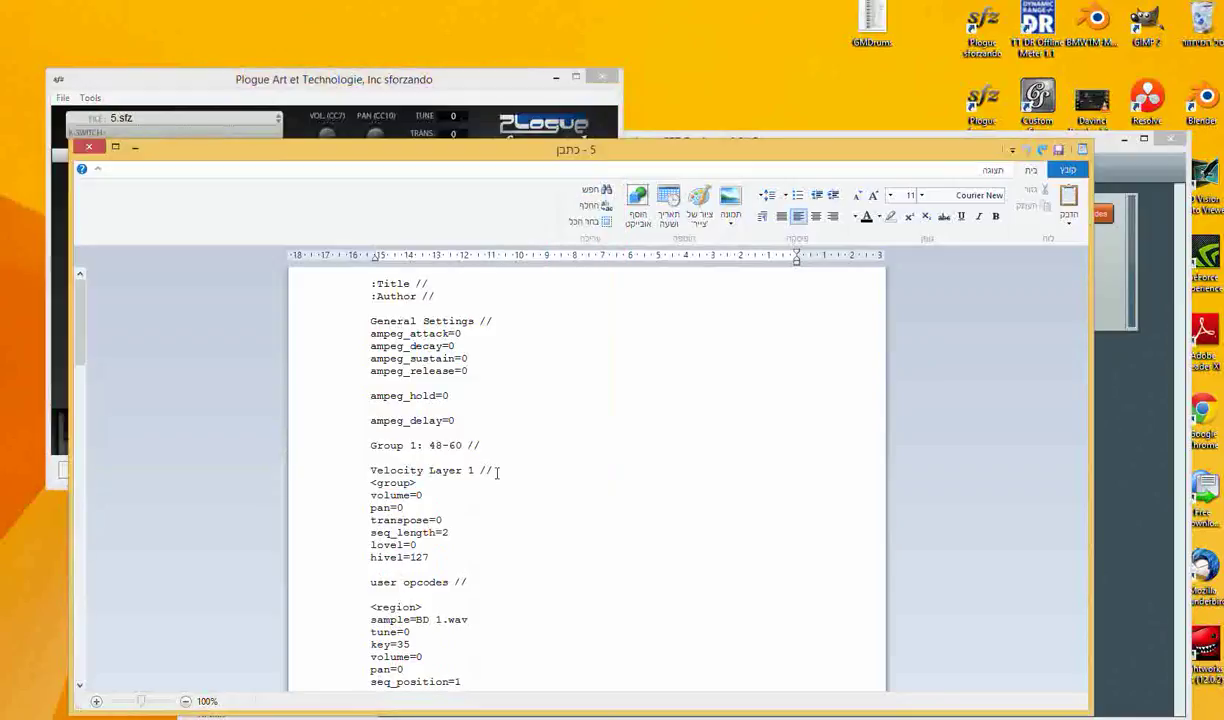
{"action": "left_click_drag", "start_coordinate": [363, 370], "coordinate": [468, 373]}
{"action": "key", "text": "ctrl+c"}
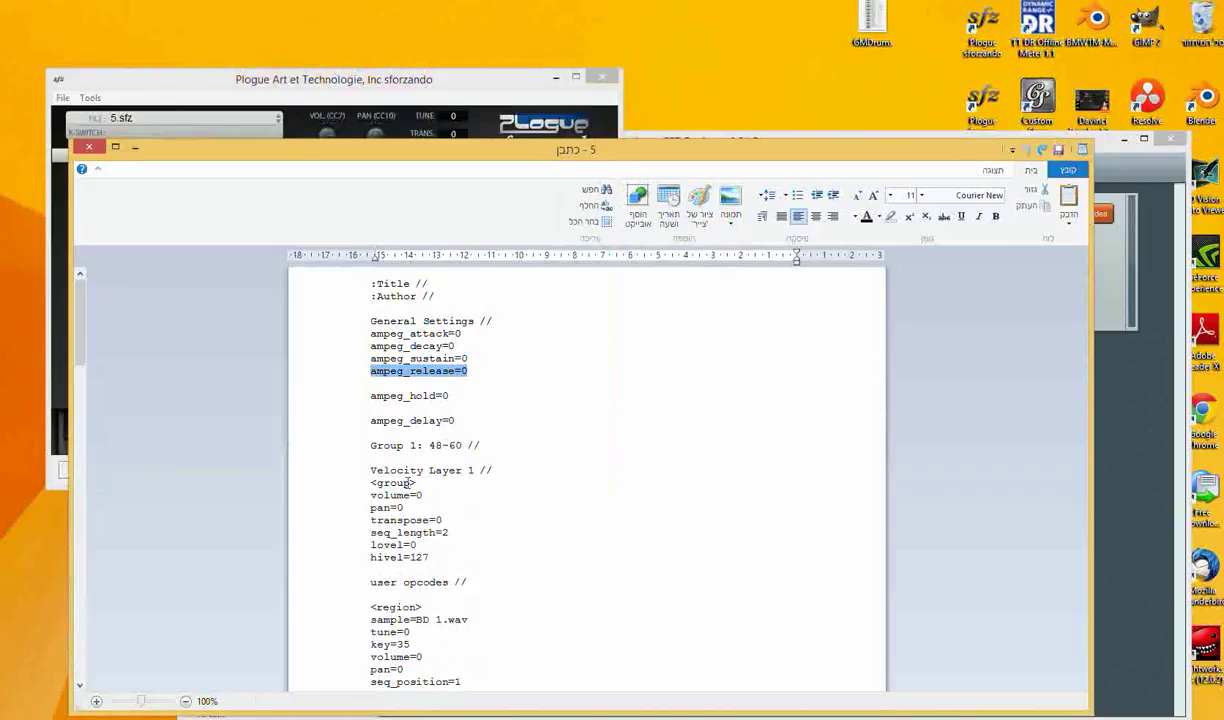
{"action": "left_click", "coordinate": [450, 535]}
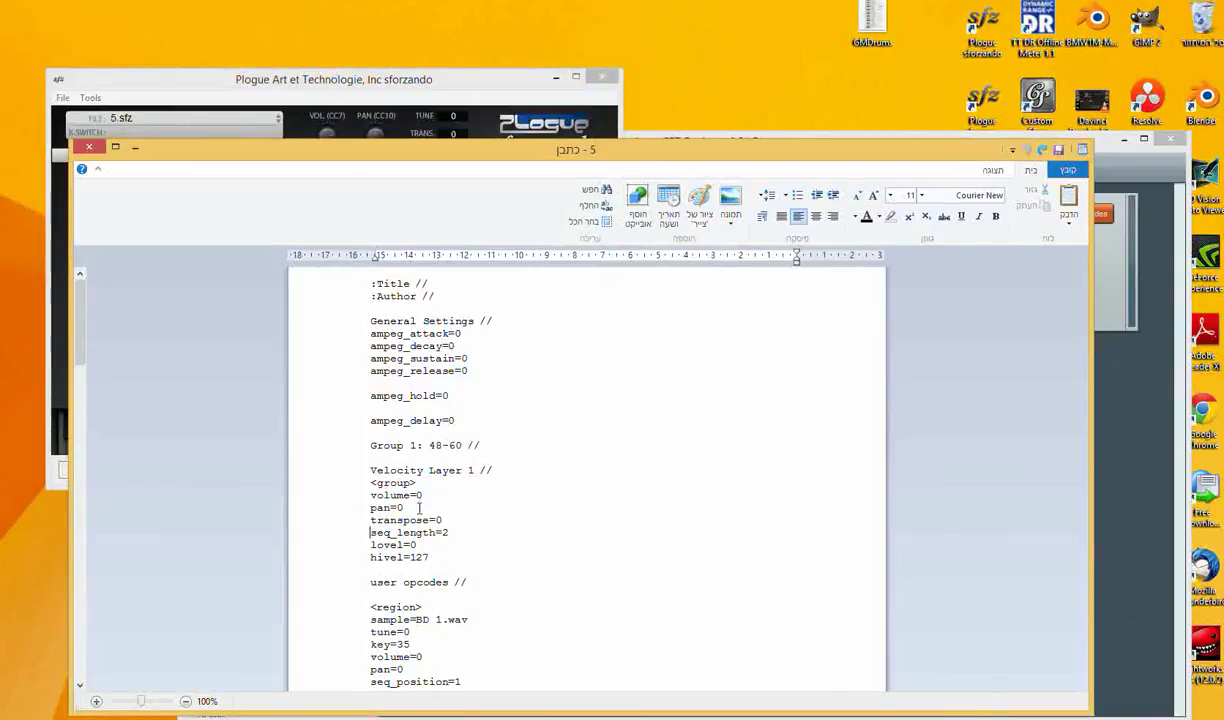
{"action": "key", "text": "Return"}
{"action": "key", "text": "ctrl+v"}
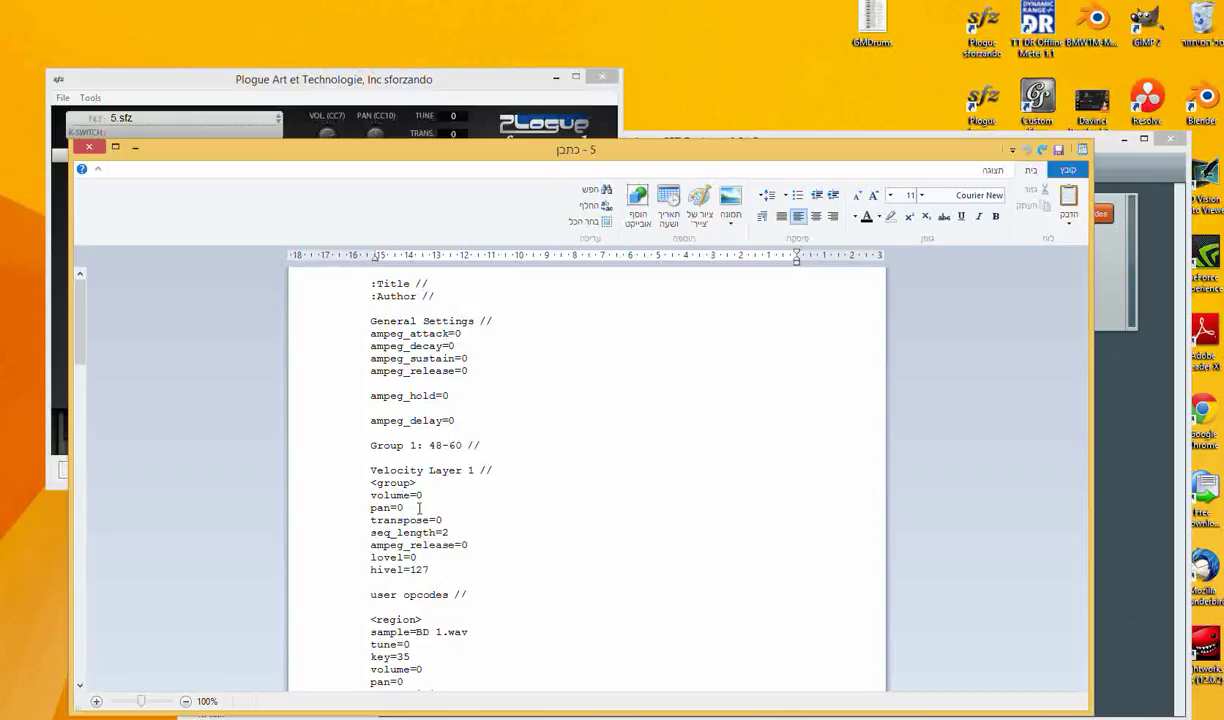
Set the group's ampeg_release to 5 and save document 5 as plain text without formatting.
{"action": "key", "text": "BackSpace"}
{"action": "scroll", "coordinate": [465, 545], "scroll_direction": "down", "scroll_amount": 7}
{"action": "key", "text": "ctrl+s"}
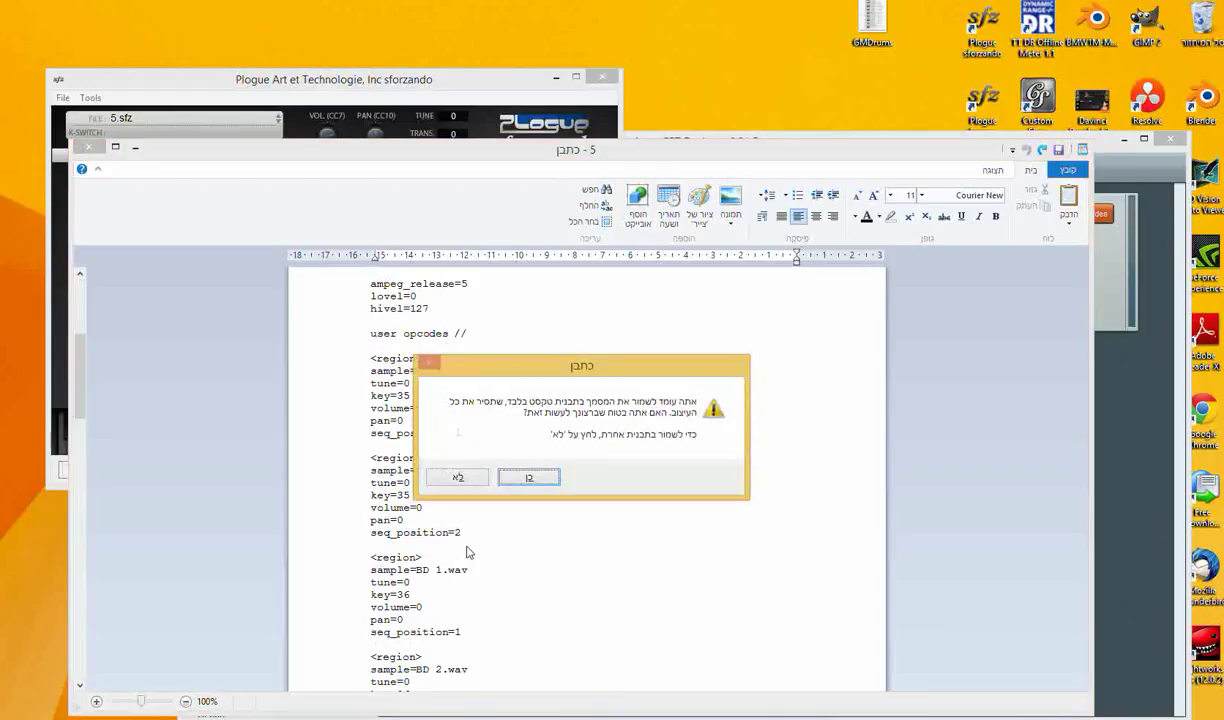
{"action": "left_click", "coordinate": [533, 479]}
Play the low and mid tom keys in sforzando to test the group's new release time.
{"action": "left_click", "coordinate": [472, 81]}
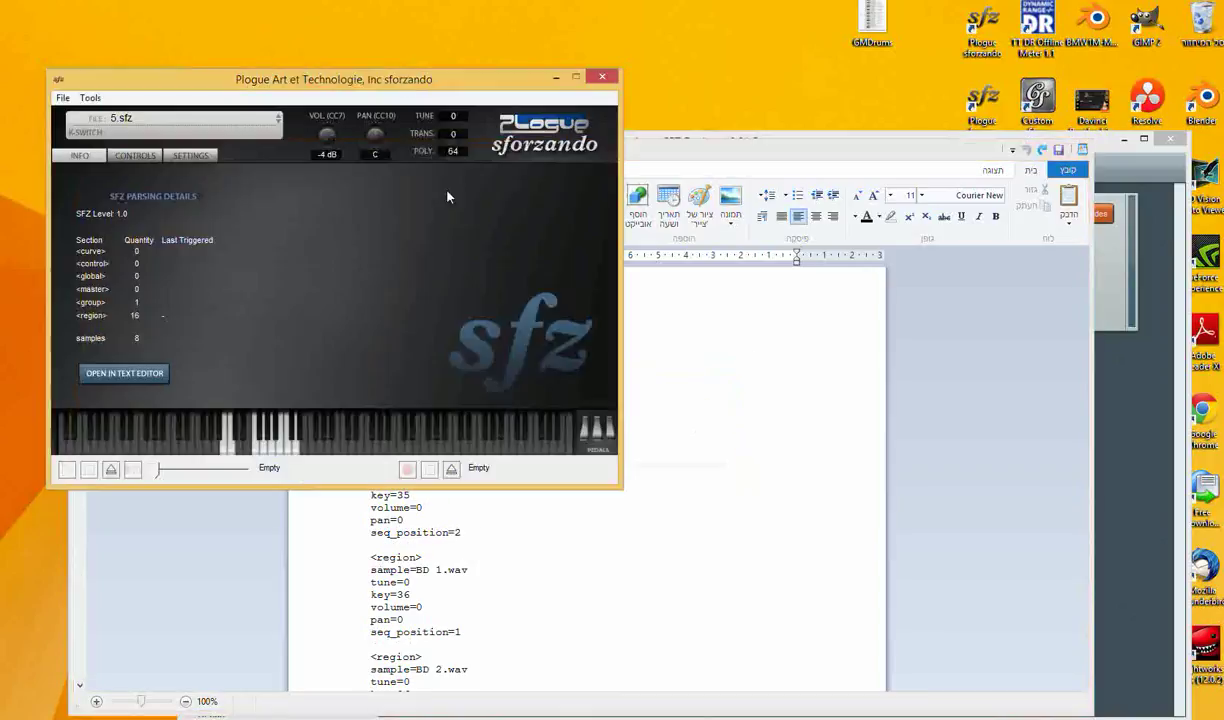
{"action": "left_click", "coordinate": [273, 453]}
{"action": "left_click", "coordinate": [271, 454]}
{"action": "left_click", "coordinate": [267, 455]}
{"action": "left_click", "coordinate": [265, 455]}
{"action": "left_click", "coordinate": [265, 455]}
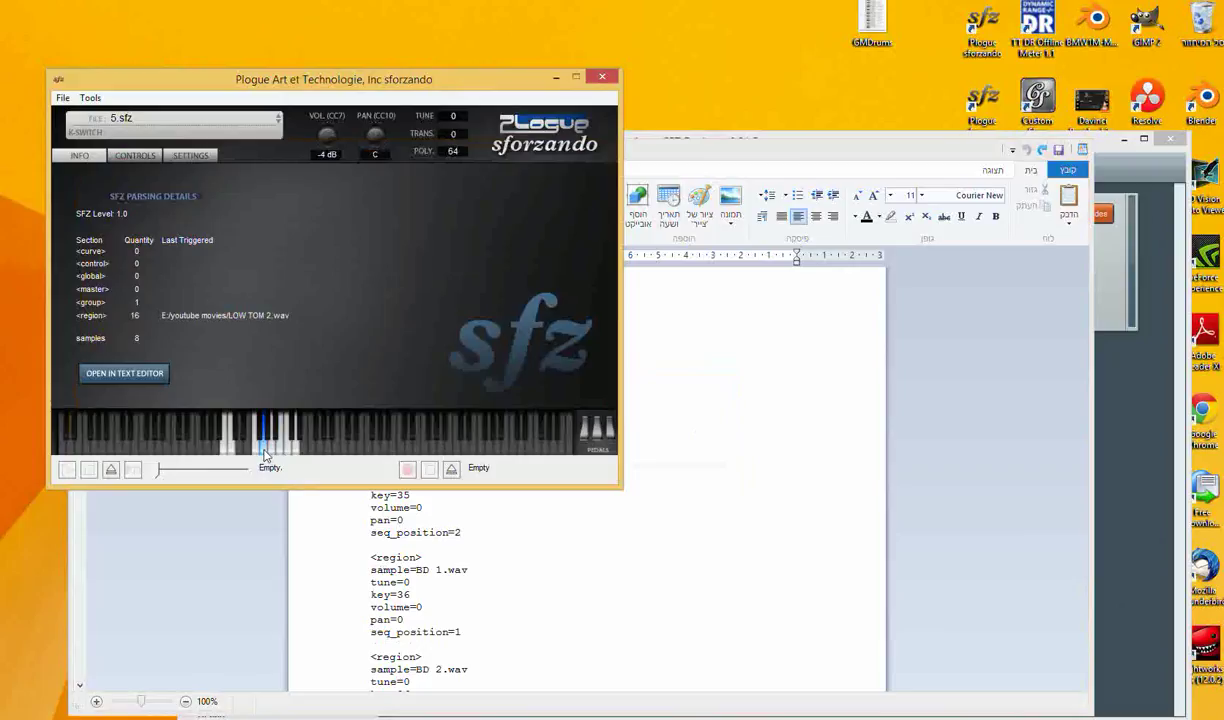
{"action": "left_click", "coordinate": [265, 455]}
{"action": "left_click", "coordinate": [265, 455]}
{"action": "left_click", "coordinate": [265, 455]}
Review the group header in document 5, minimize the document, and look at the SFZ Designer project before returning to sforzando.
{"action": "left_click", "coordinate": [508, 523]}
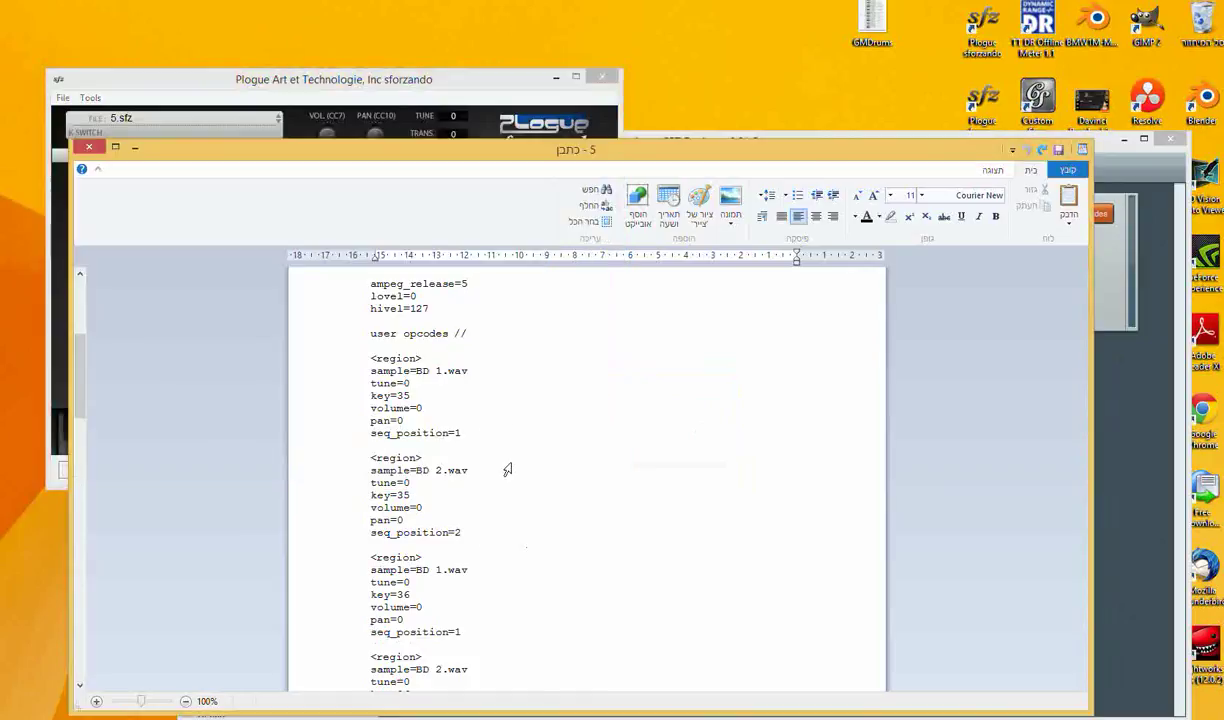
{"action": "mouse_move", "coordinate": [85, 363]}
{"action": "left_mouse_down"}
{"action": "mouse_move", "coordinate": [83, 273]}
{"action": "mouse_move", "coordinate": [85, 340]}
{"action": "left_mouse_up"}
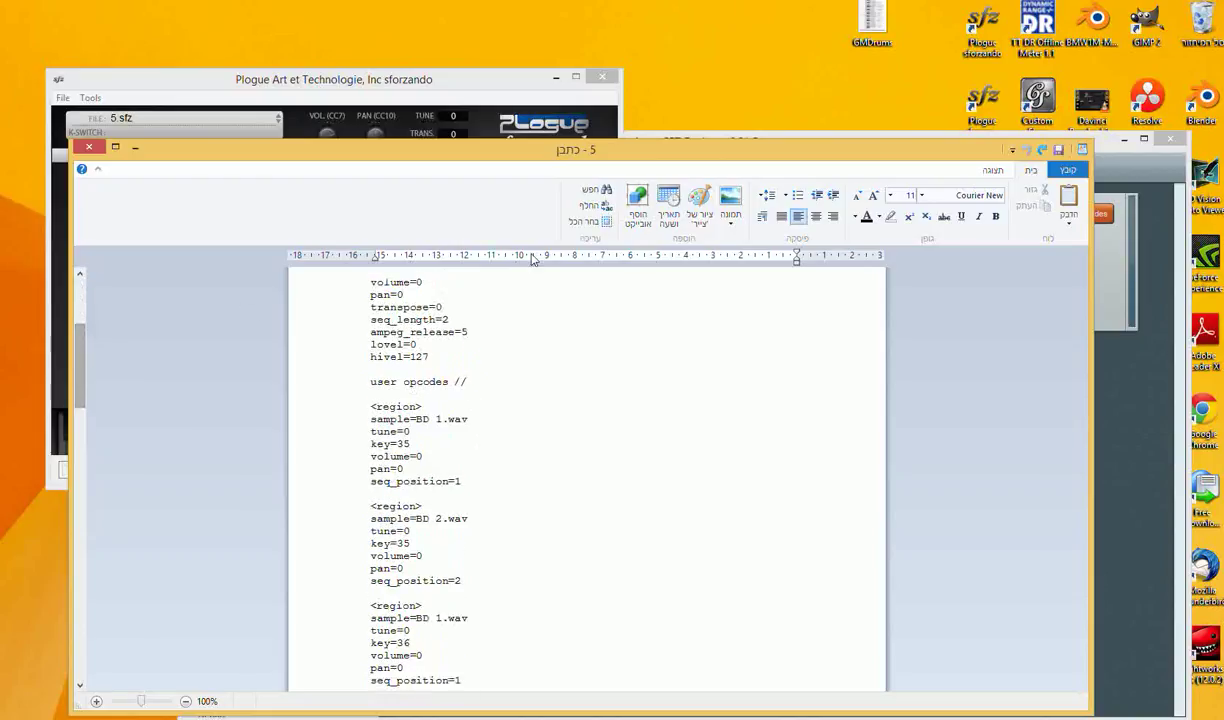
{"action": "left_click", "coordinate": [139, 150]}
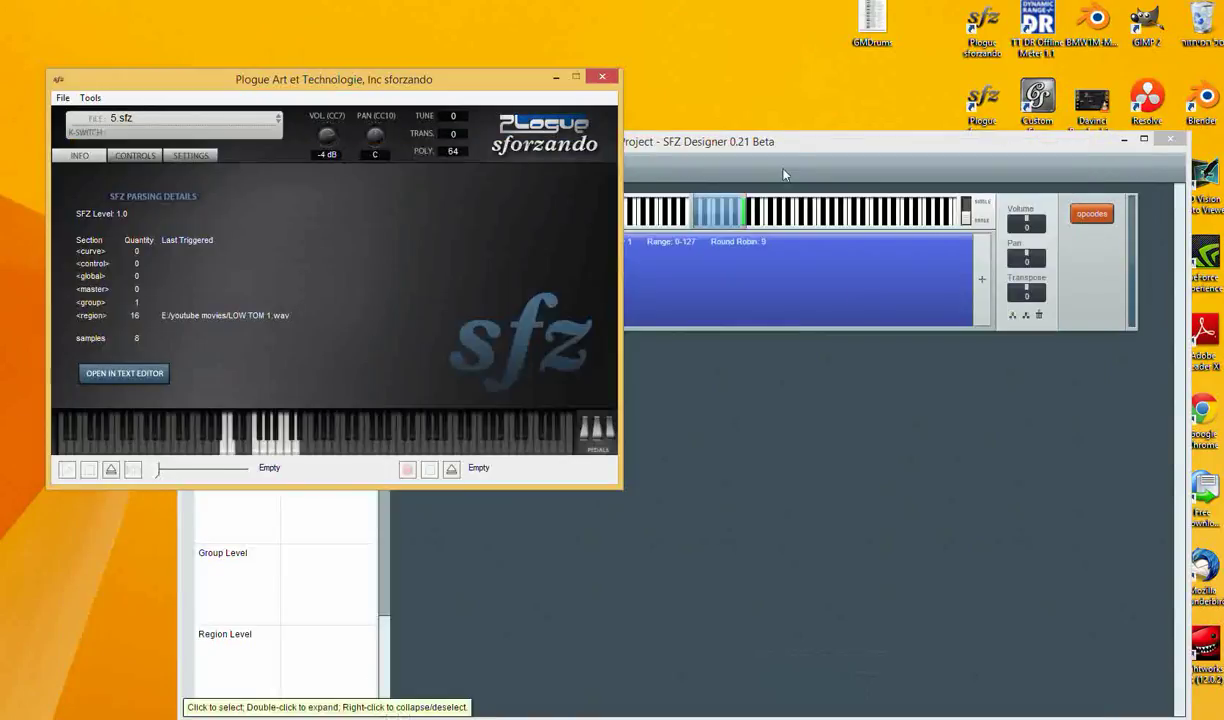
{"action": "left_click", "coordinate": [733, 150]}
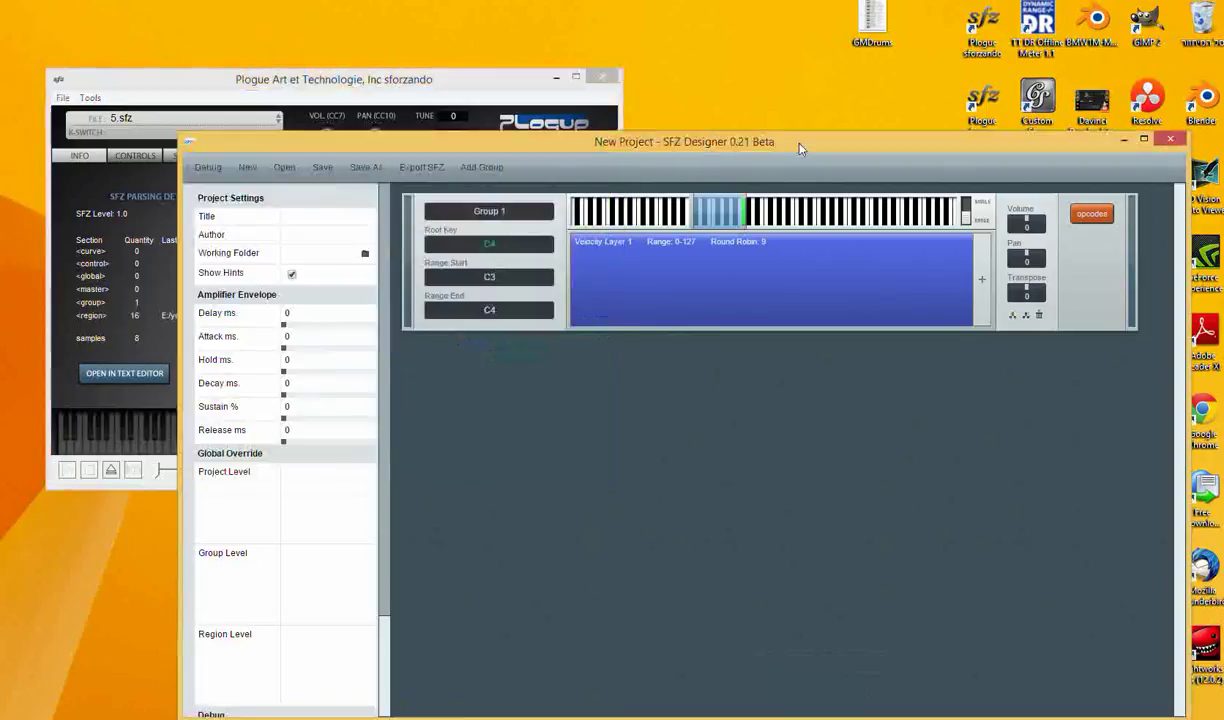
{"action": "left_click", "coordinate": [450, 77]}
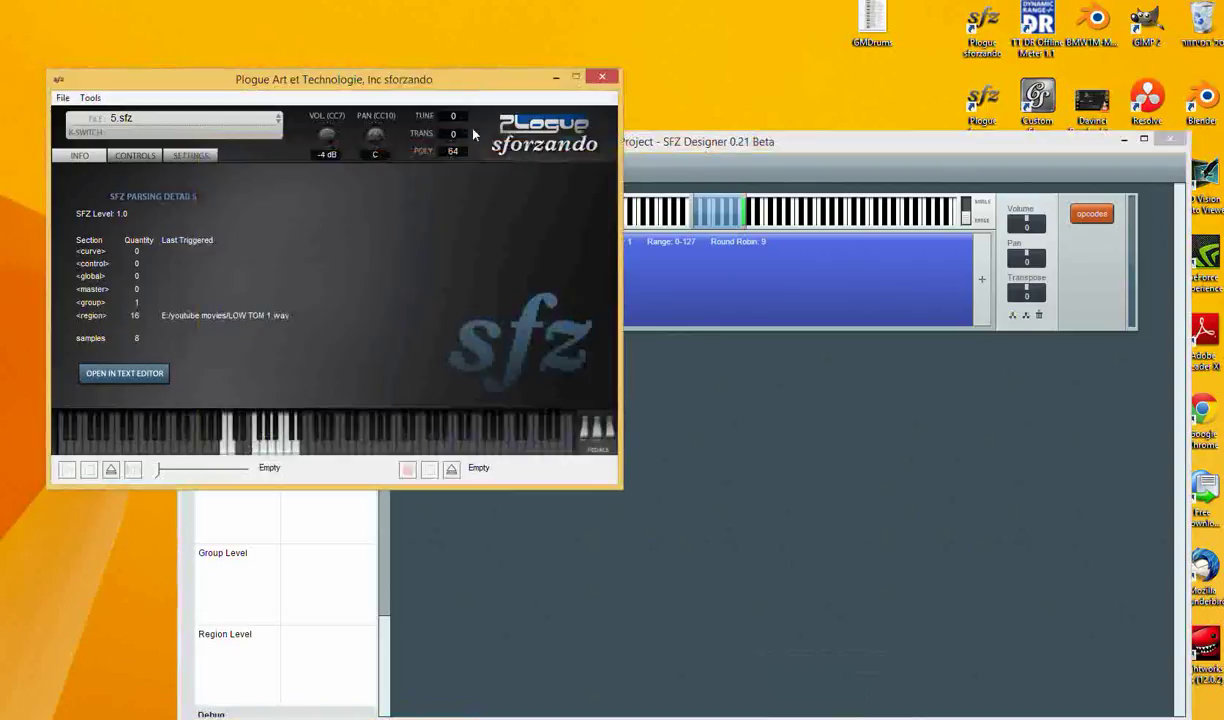